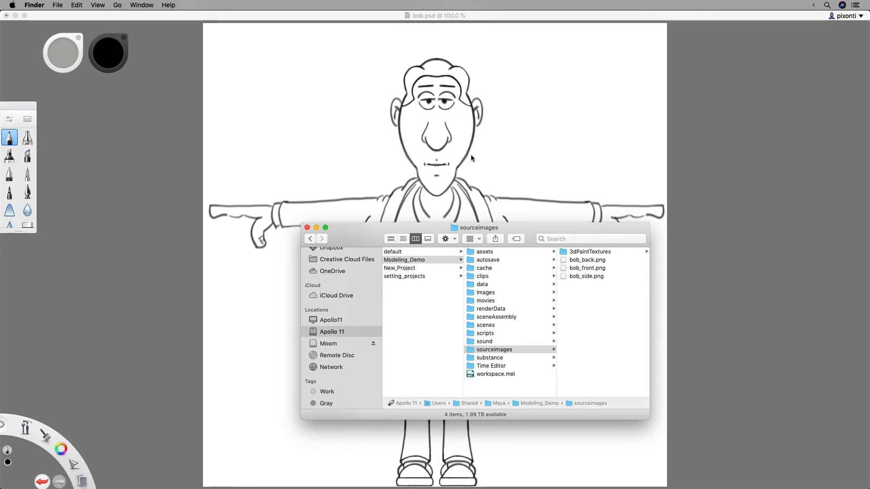
- Look through the scenes and sourceimages folders of the Modeling_Demo project
left_click_drag(534, 228, 505, 219)
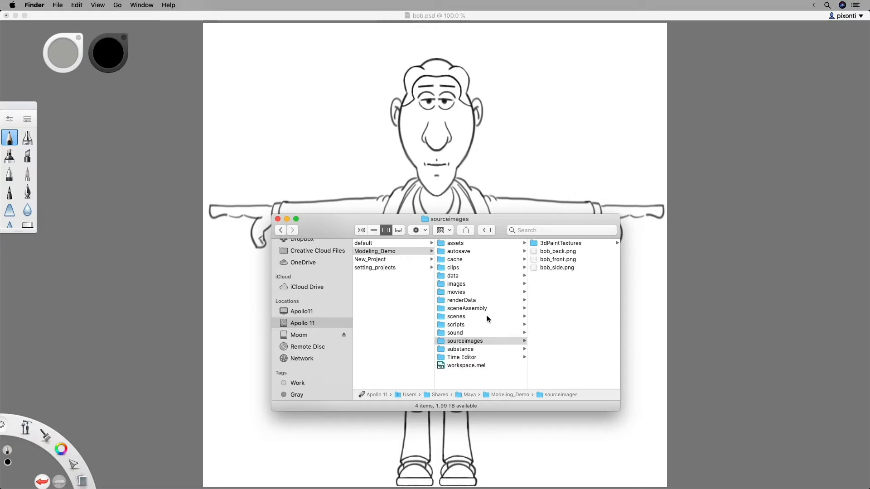
left_click(471, 317)
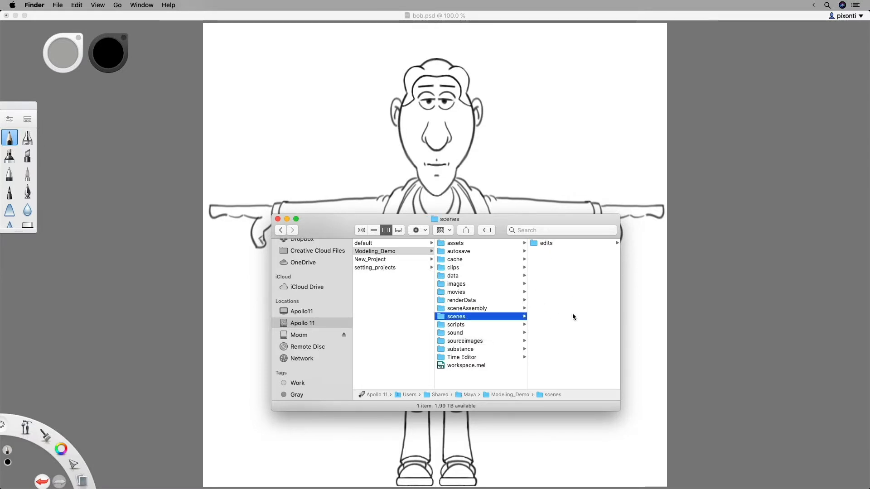
left_click(483, 342)
- Preview the reference drawings bob_back.png, bob_front.png and bob_side.png in the sourceimages folder
left_click(576, 254)
key("space")
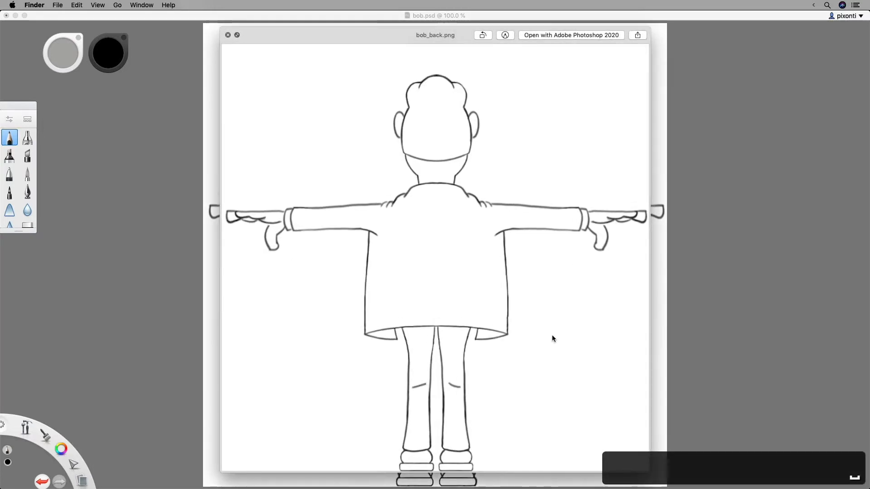
key("space")
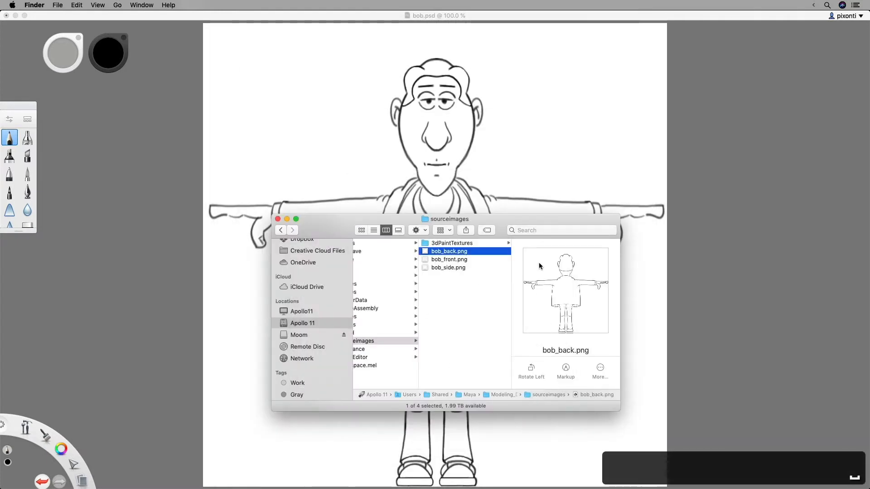
left_click(470, 259)
key("space")
key("space")
left_click(482, 267)
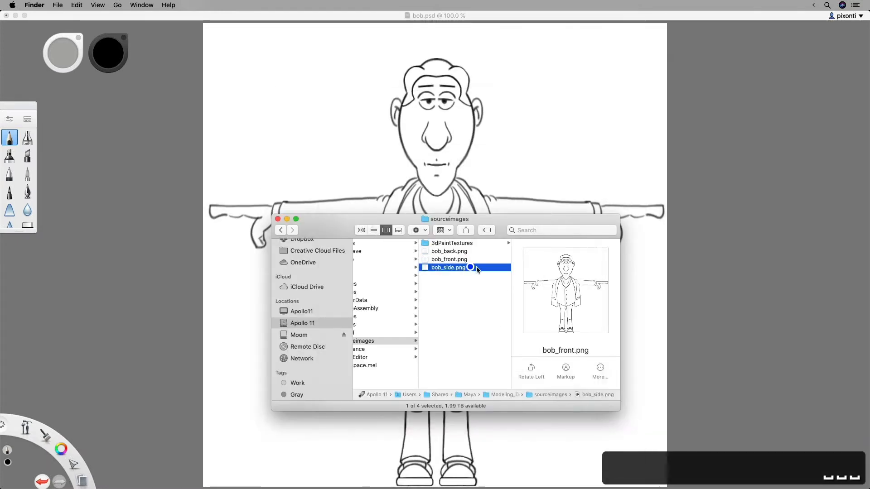
key("space")
key("space")
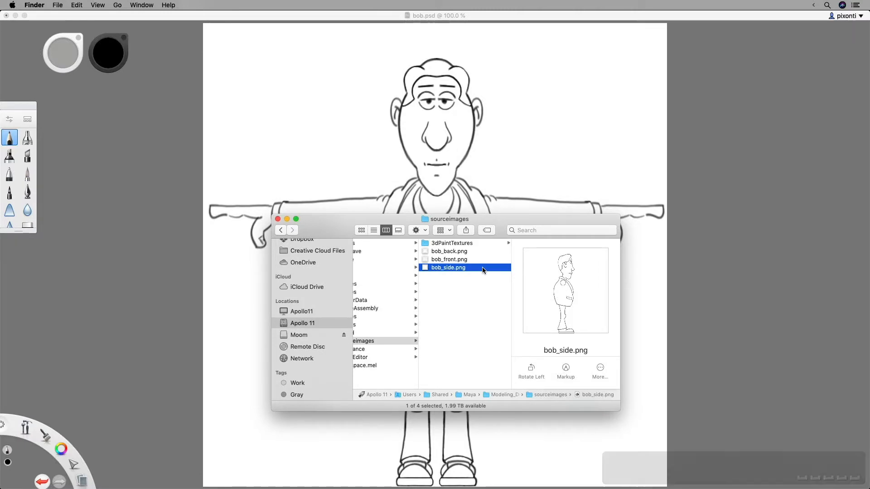
- Switch to Maya and set the linear working units to meter in the general application preferences, saving the change
key("ctrl+Right")
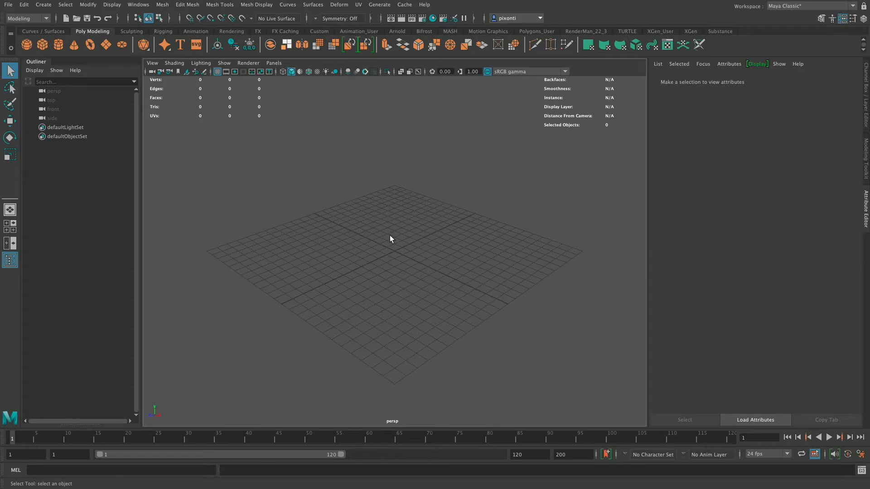
left_click(138, 4)
mouse_move(207, 91)
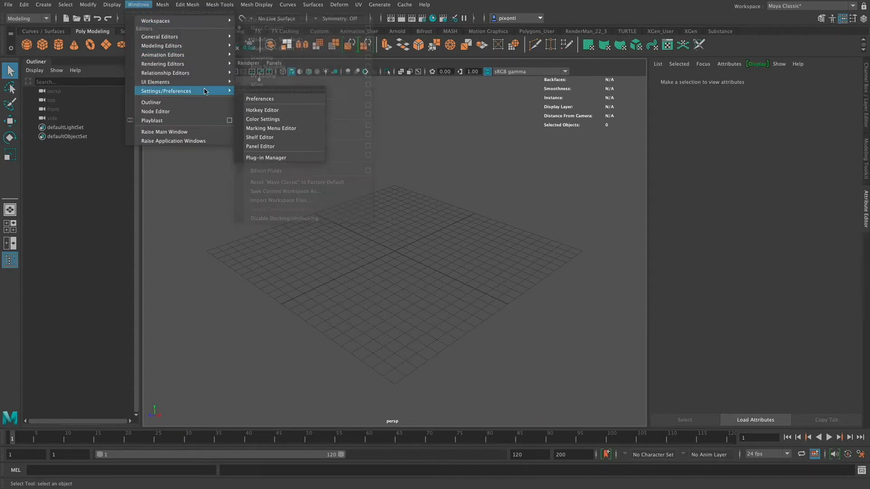
left_click(281, 99)
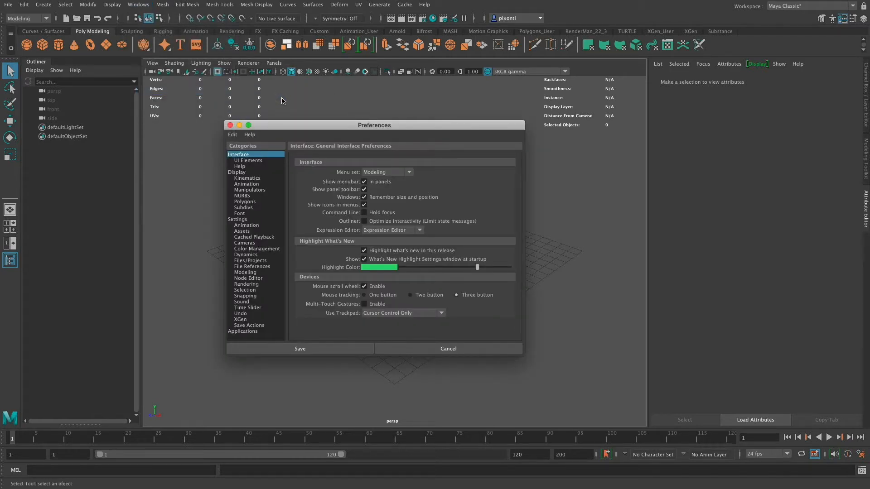
left_click(253, 220)
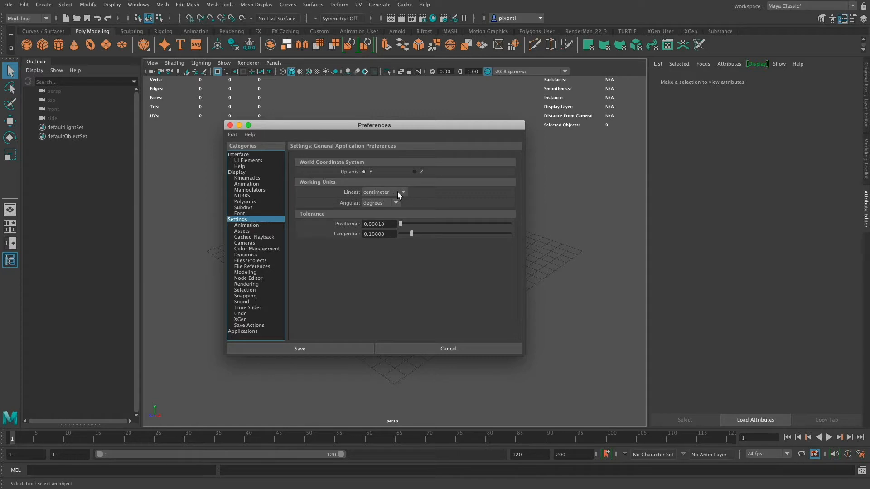
left_click_drag(448, 126, 385, 166)
left_click(303, 233)
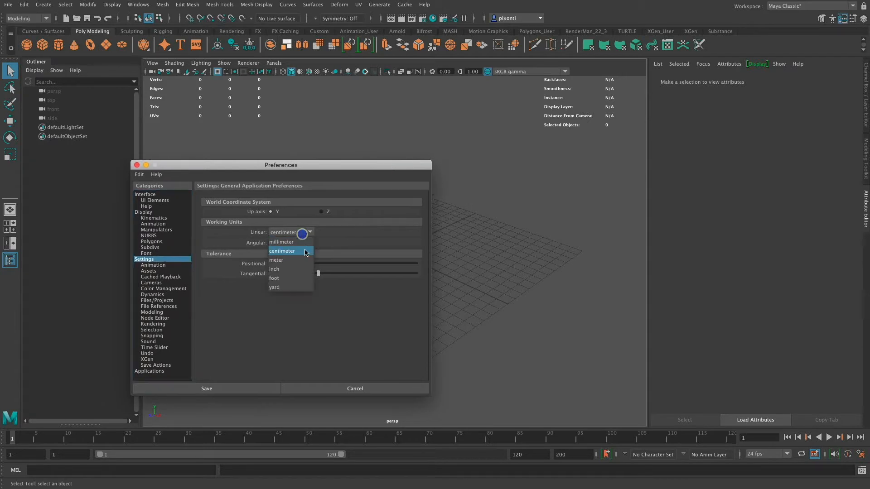
left_click(301, 261)
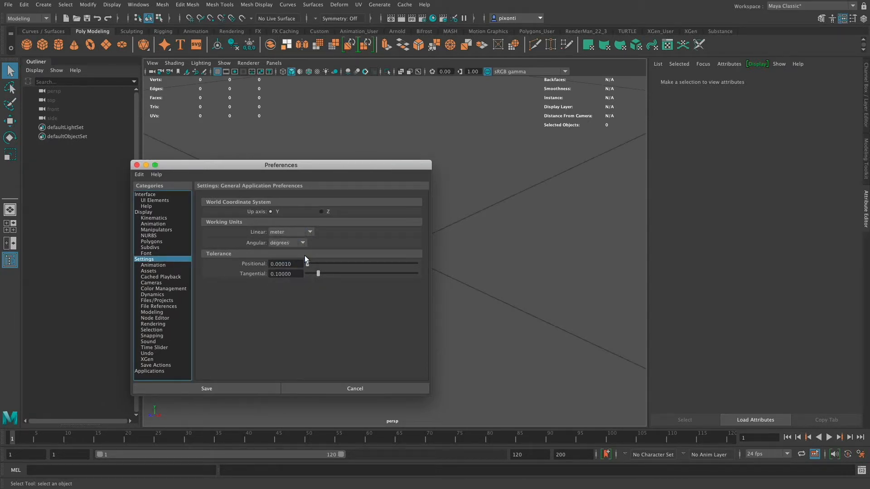
left_click_drag(398, 165, 588, 143)
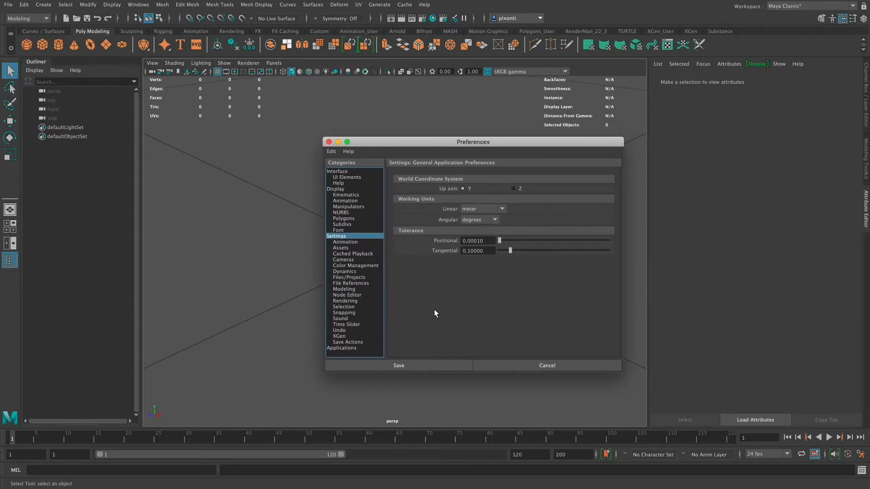
left_click(426, 364)
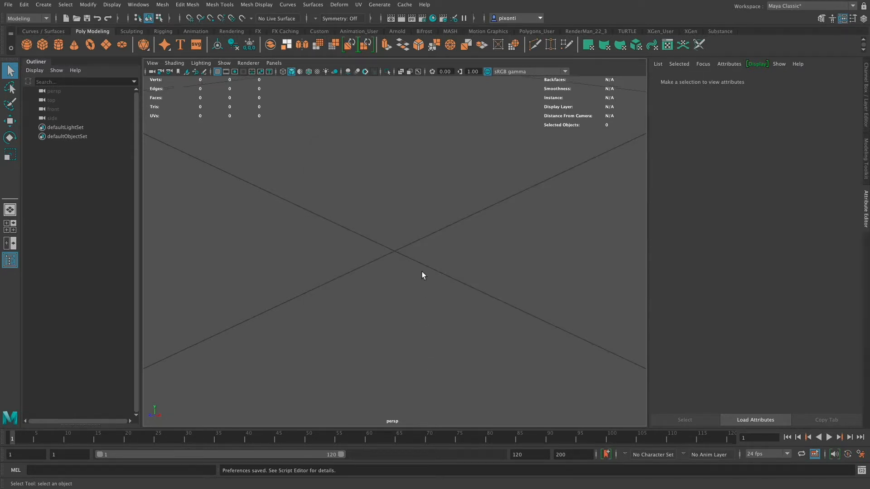
- Create a polygon cube on the grid and check its width, height and depth
scroll(423, 271, "down", 15)
left_click(42, 45)
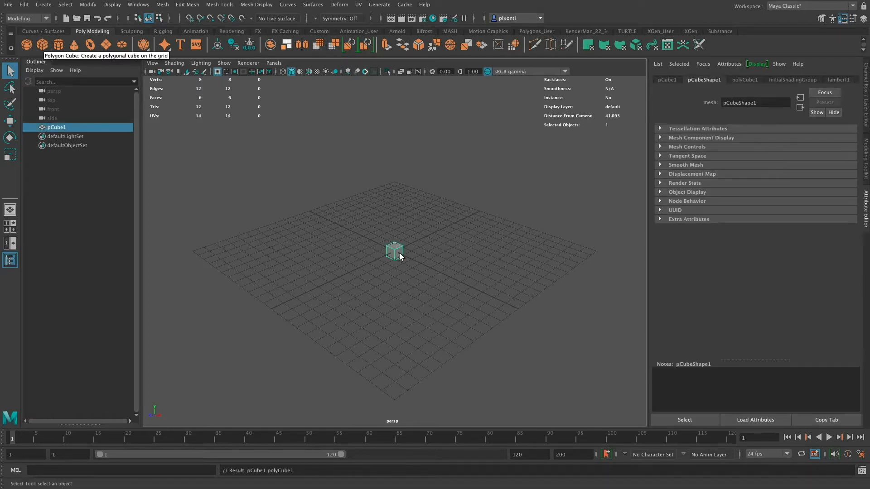
left_click(745, 80)
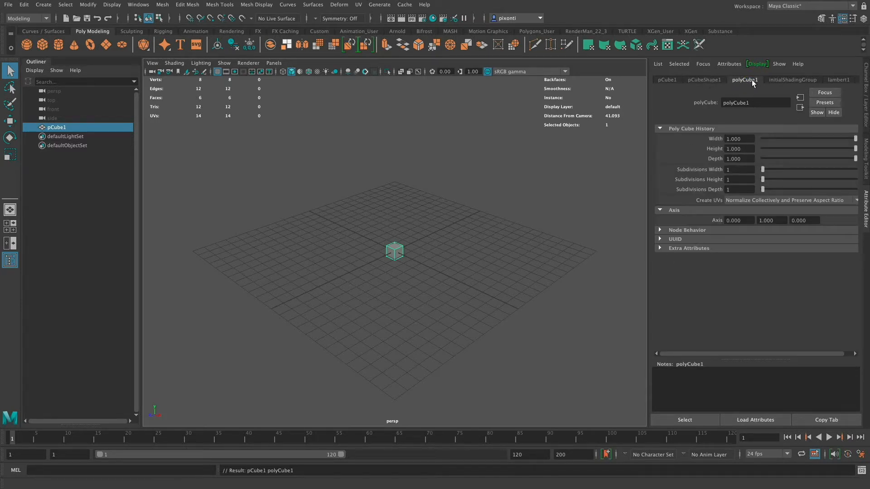
double_click(727, 149)
double_click(731, 159)
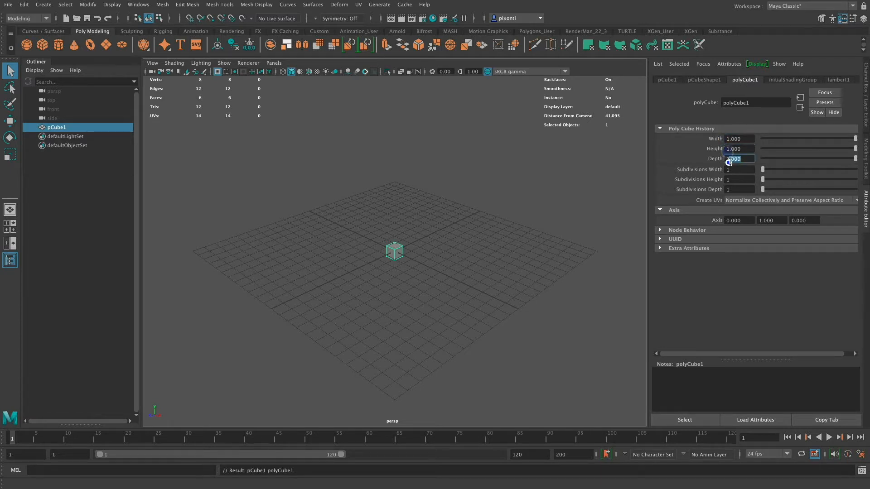
- Frame the cube in the perspective view and examine its size against the grid squares
left_click(396, 252)
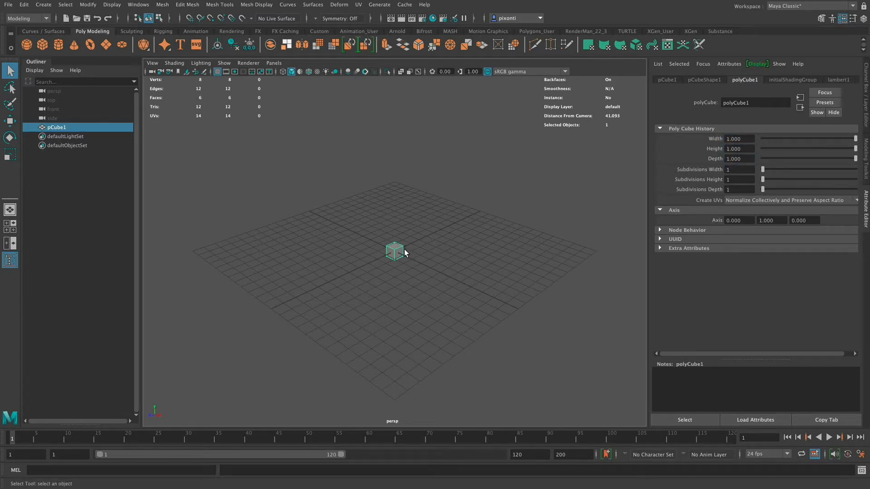
key("f")
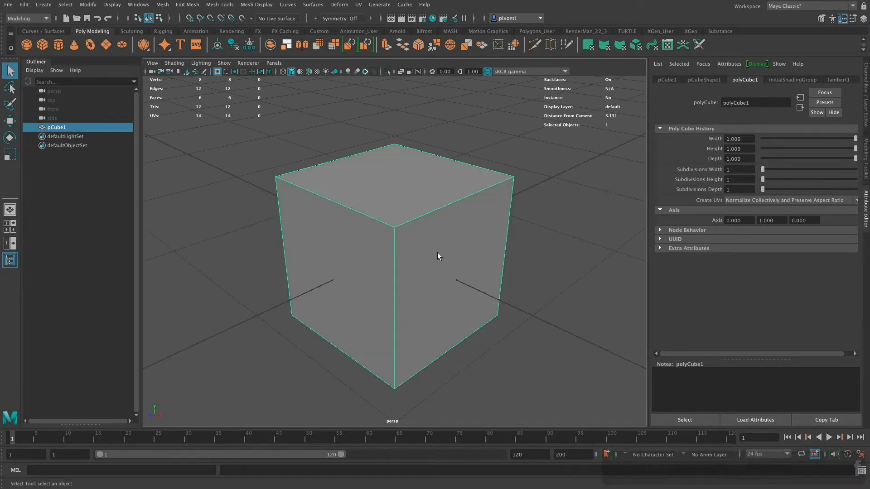
scroll(437, 254, "down", 5)
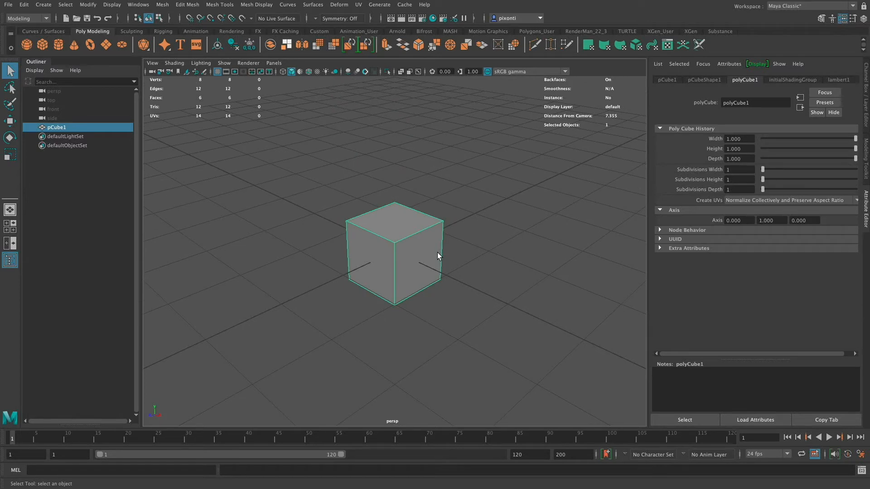
mouse_move(431, 299)
left_mouse_down("alt")
mouse_move(442, 249)
mouse_move(430, 294)
left_mouse_up("alt")
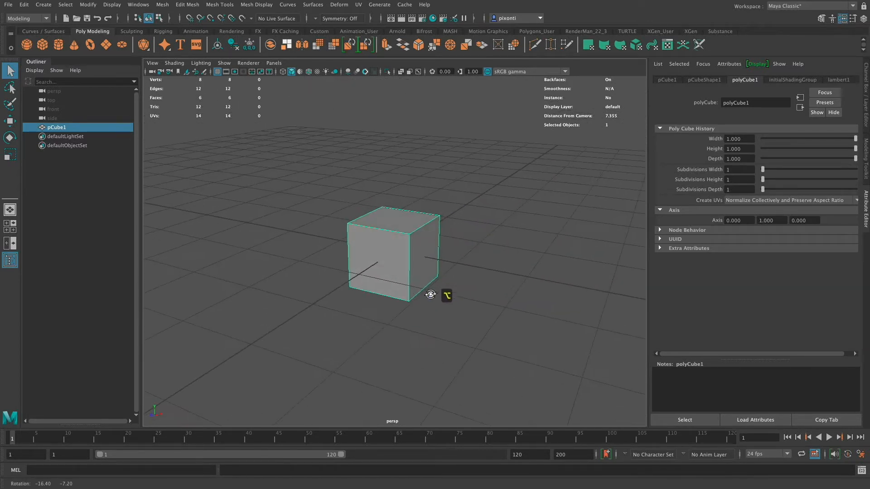
right_click_drag(431, 294, 356, 331, "alt")
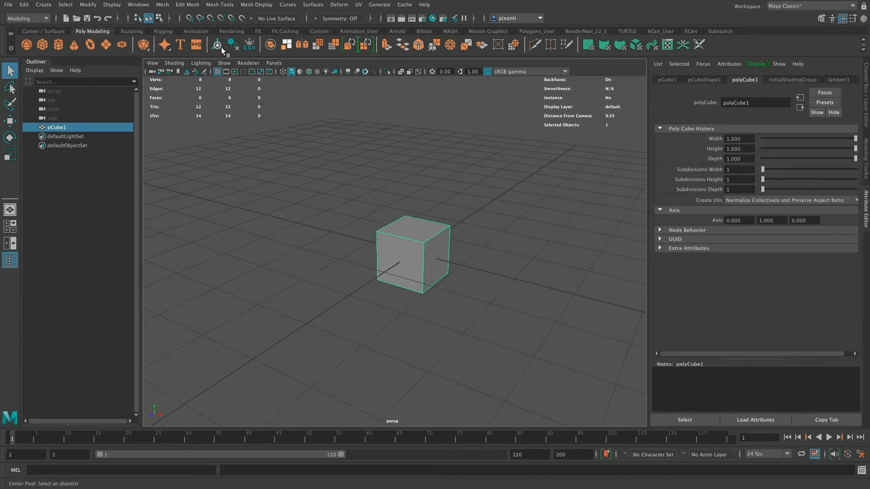
- Review the grid's size and subdivision settings, recolor its subdivision lines dark red, and apply the grid options
left_click(118, 6)
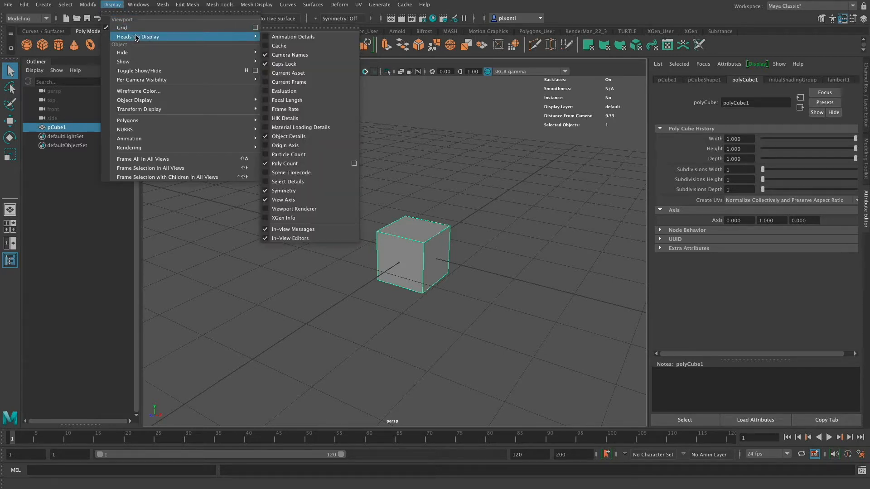
left_click(255, 28)
left_click_drag(436, 151, 530, 186)
left_click_drag(477, 180, 471, 230)
double_click(443, 261)
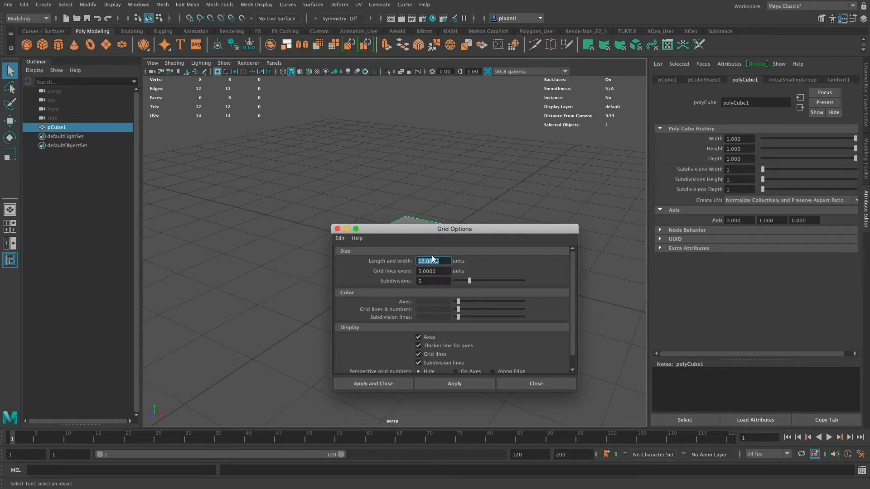
left_click(440, 271)
left_click_drag(467, 229, 492, 197)
left_click(456, 248)
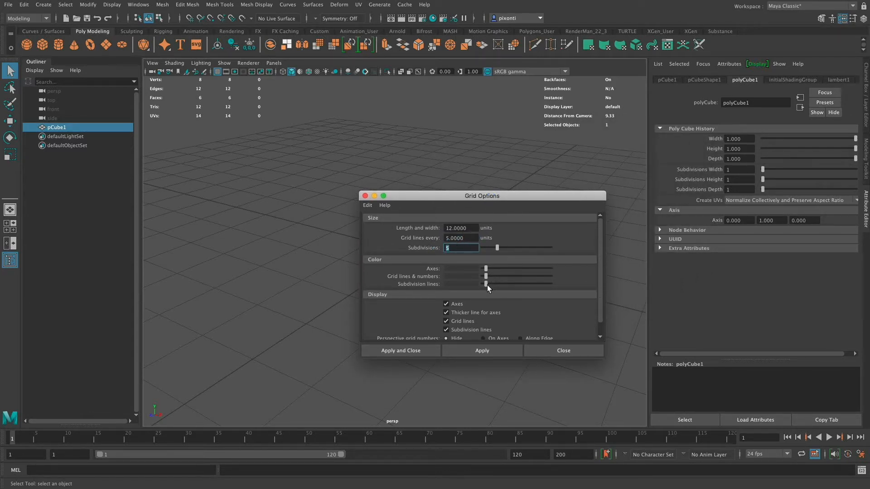
left_click_drag(486, 284, 512, 282)
left_click(419, 352)
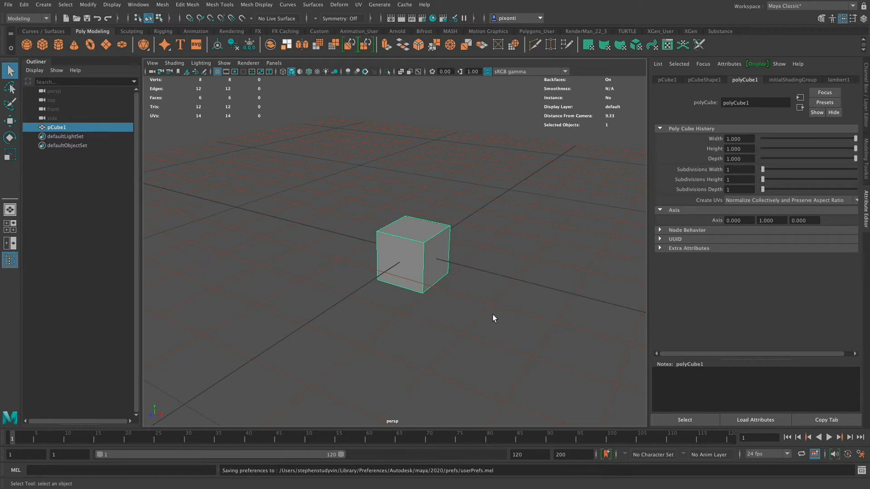
- Delete the cube and create a free image plane with a width and height of 10, maintaining the picture's aspect ratio
key("BackSpace")
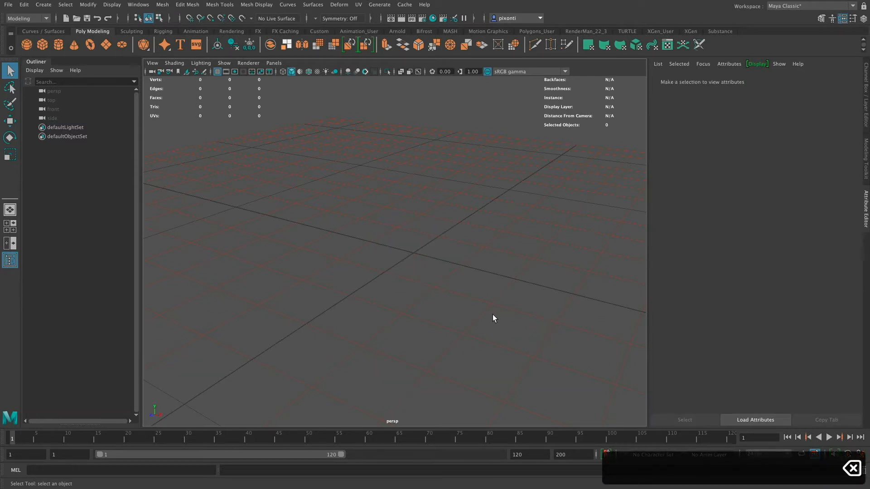
left_click(46, 5)
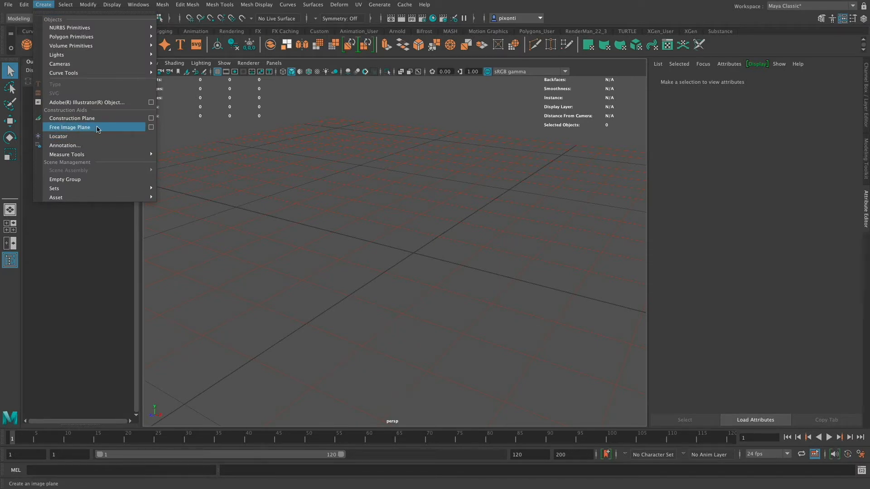
left_click(151, 127)
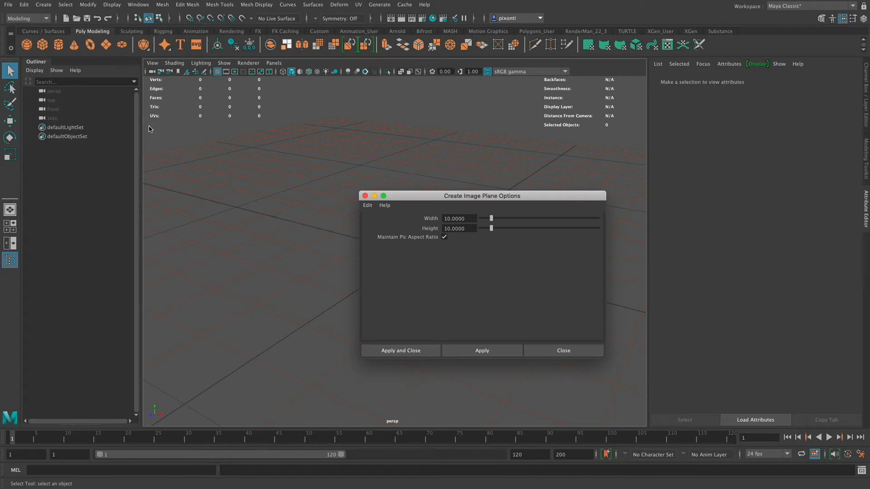
left_click(409, 351)
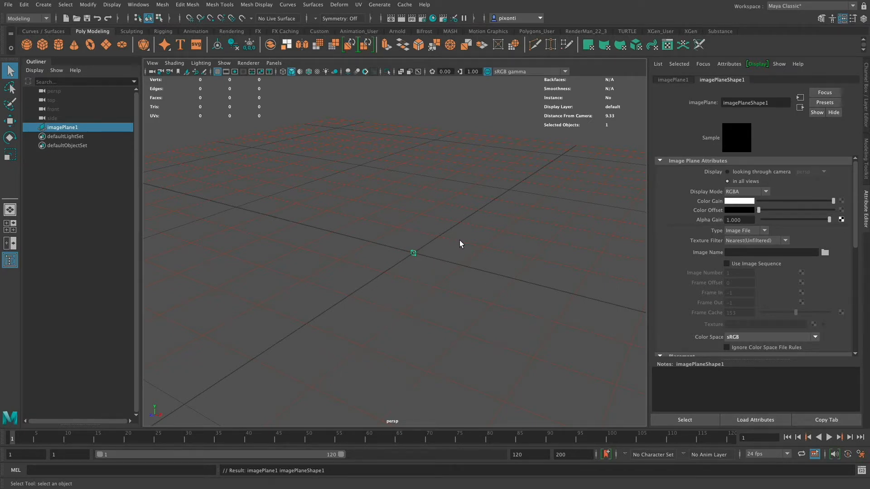
- Try scaling the image plane up uniformly and undo that scaling
key("r")
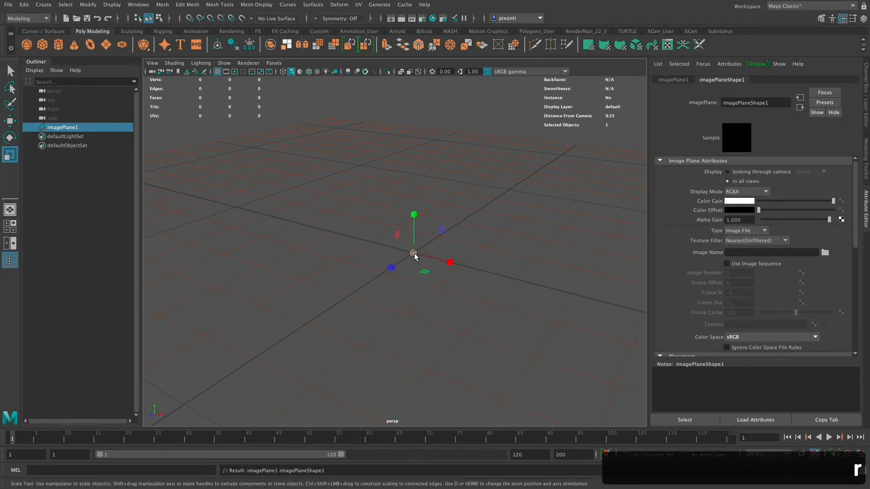
left_click_drag(414, 252, 481, 180)
key("super+z")
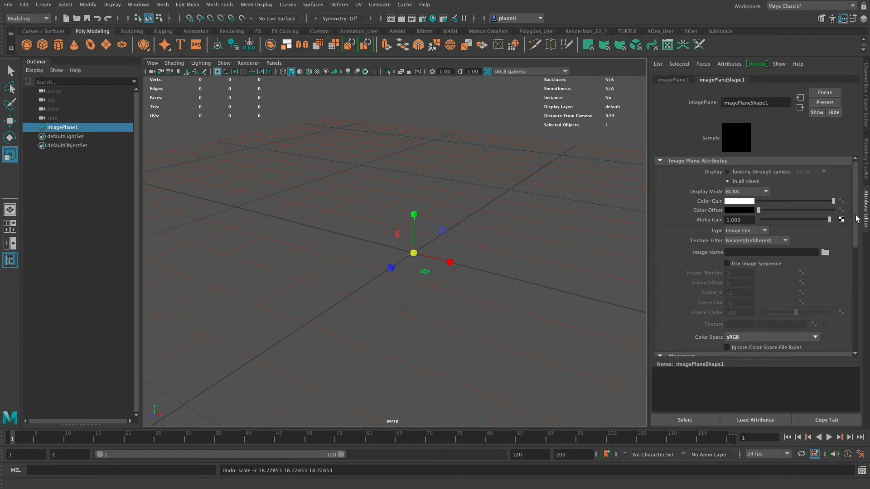
- Preview the Bob reference images and load bob_front.png from the sourceimages folder onto the image plane
scroll(855, 218, "down", 3)
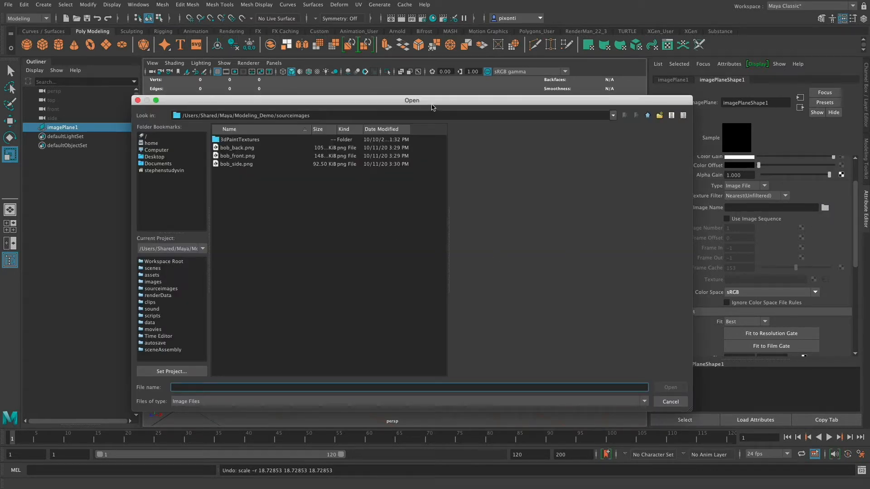
left_click(250, 148)
left_click(250, 156)
left_click(250, 164)
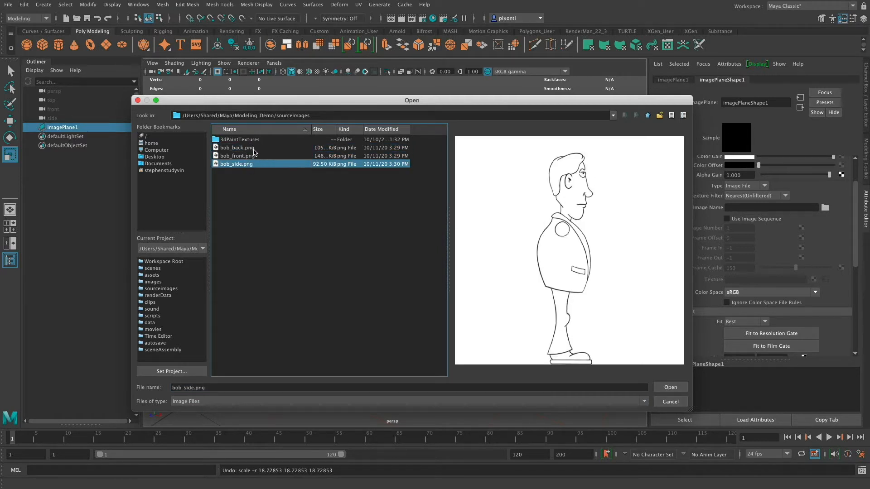
left_click(253, 156)
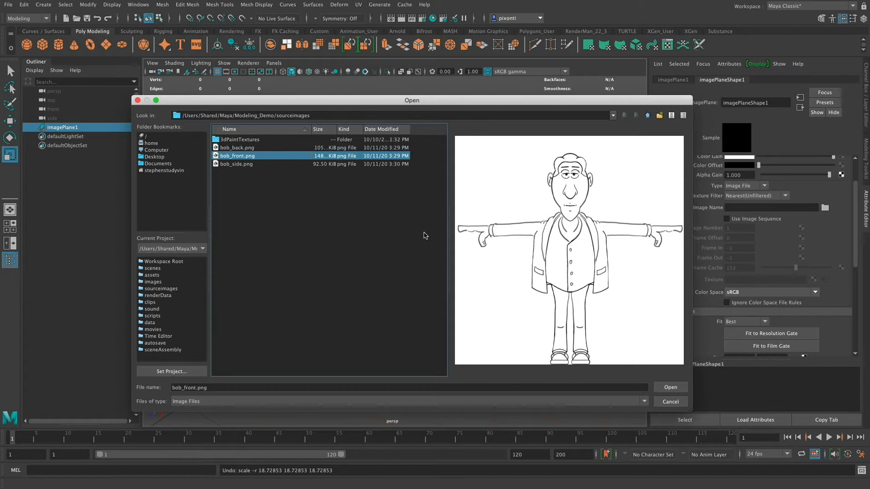
left_click(673, 388)
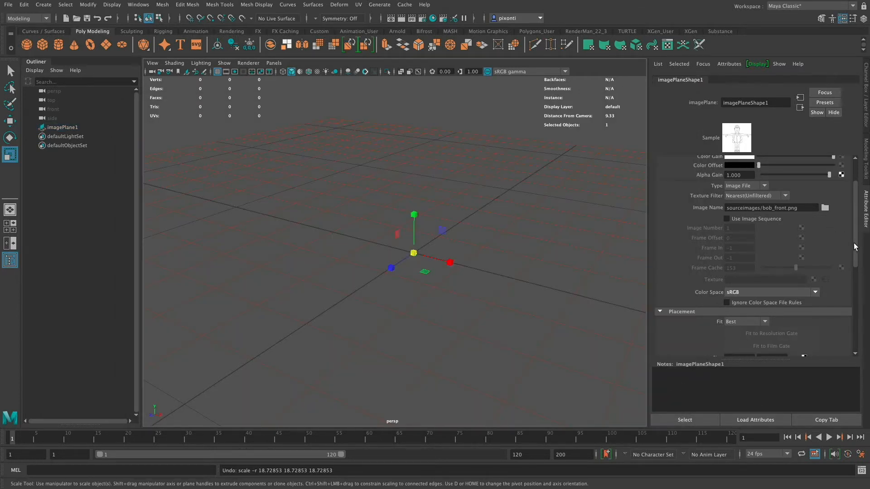
- Set the front image plane's width to 1, with the height following through the maintained aspect ratio
left_click_drag(854, 243, 854, 316)
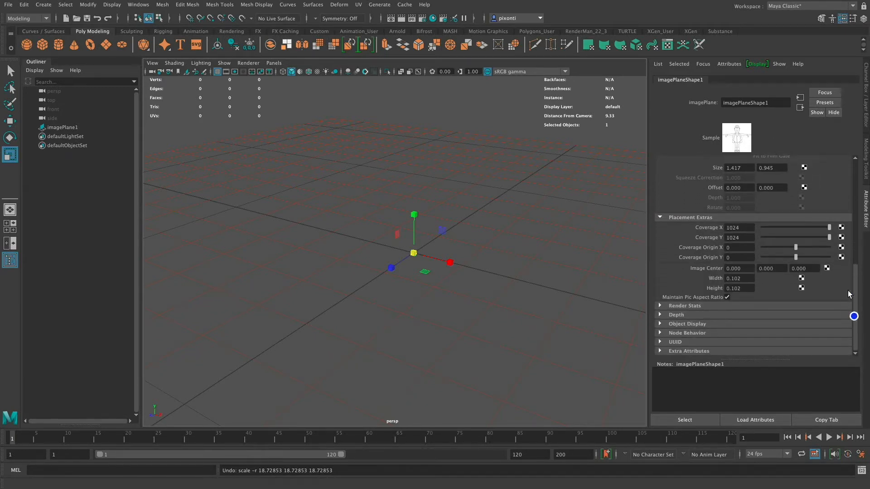
double_click(740, 228)
double_click(743, 278)
type("1")
key("Tab")
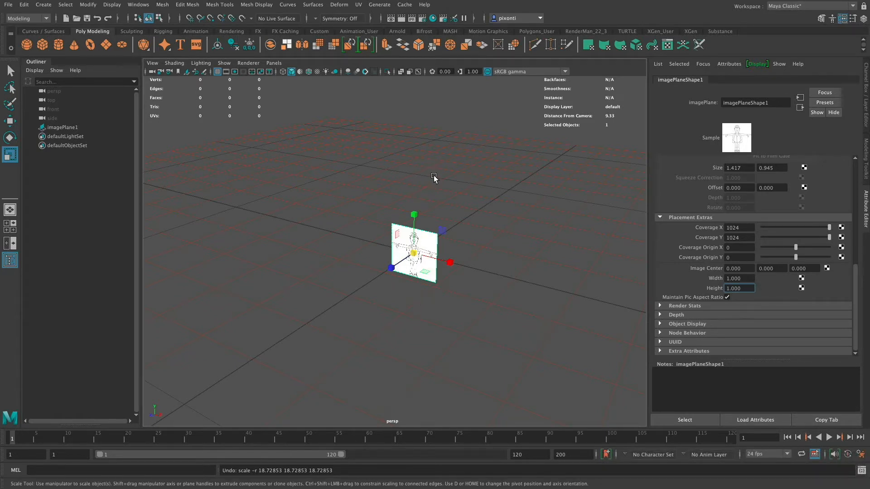
- Try a width of 6 for the front image plane, keeping its picture aspect ratio
left_click(743, 279)
left_click(716, 279)
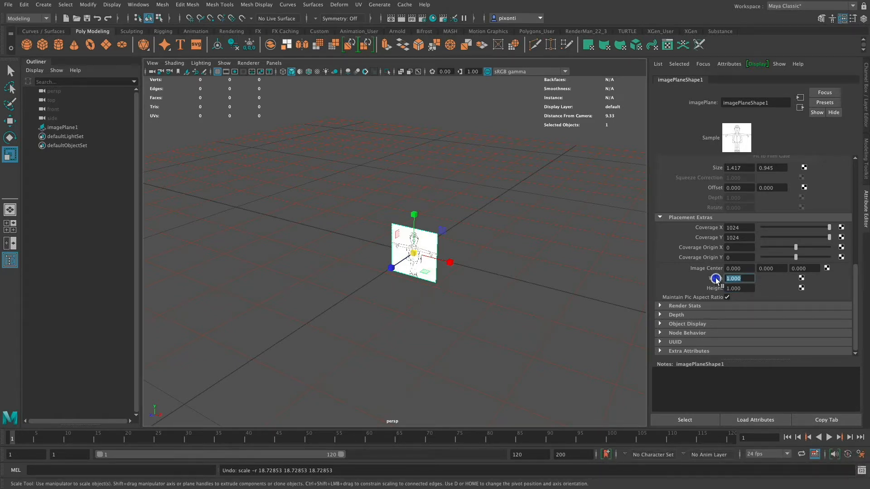
type("6")
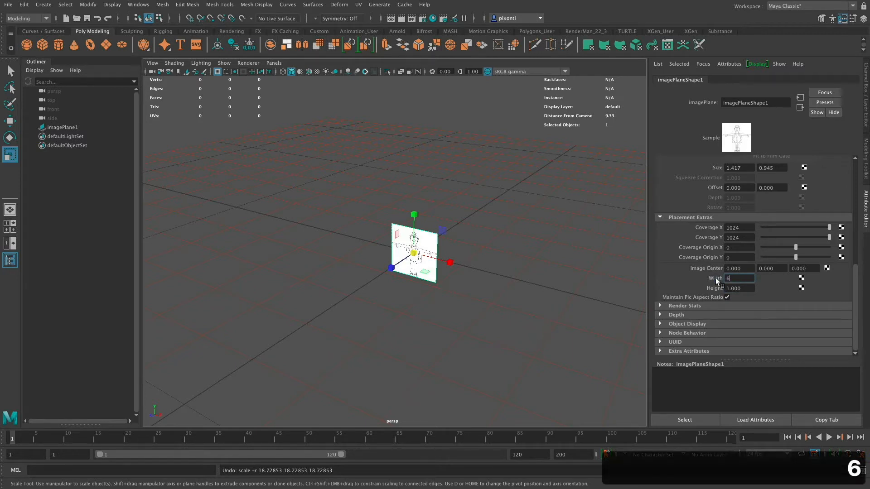
key("Tab")
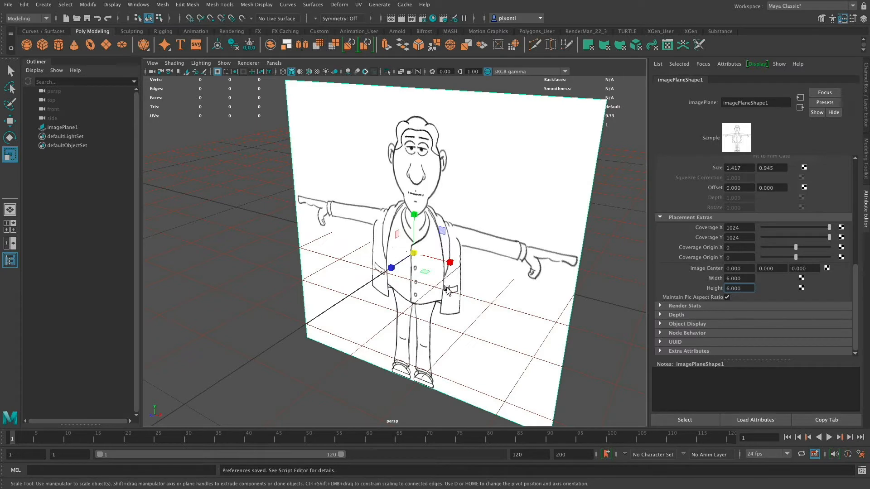
- Set the front image plane's width to 2, keeping its picture aspect ratio
left_click(743, 278)
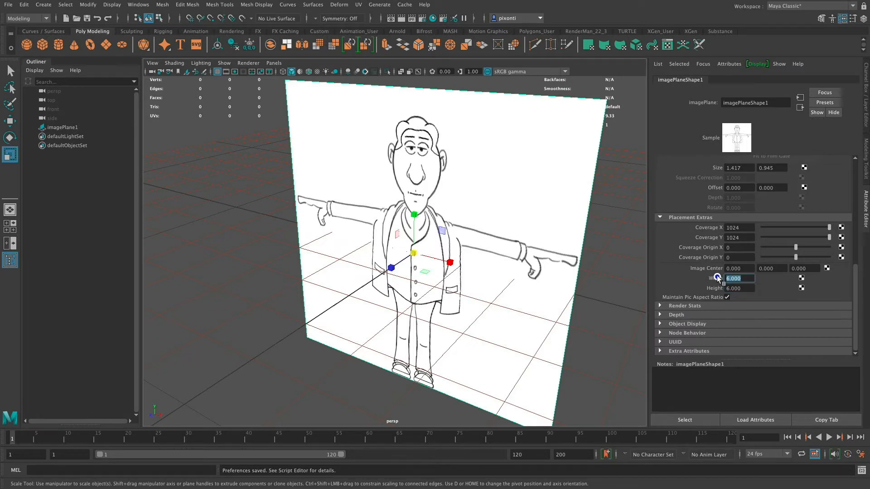
type("2")
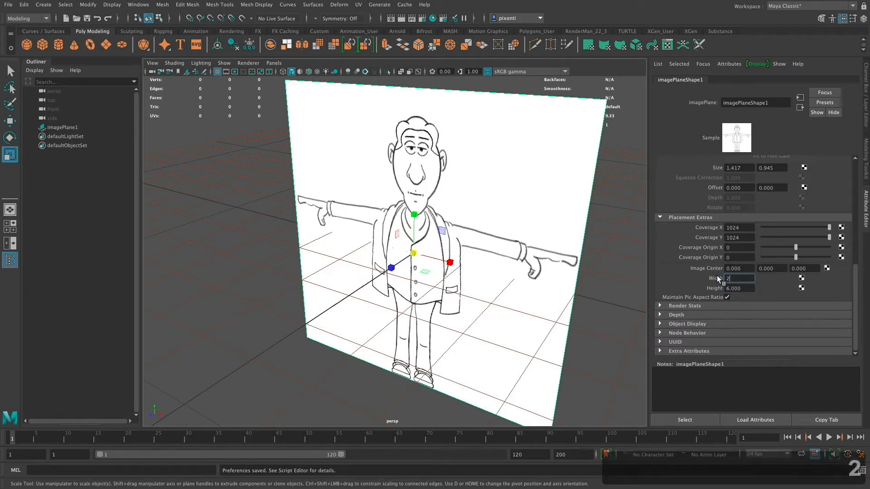
key("Tab")
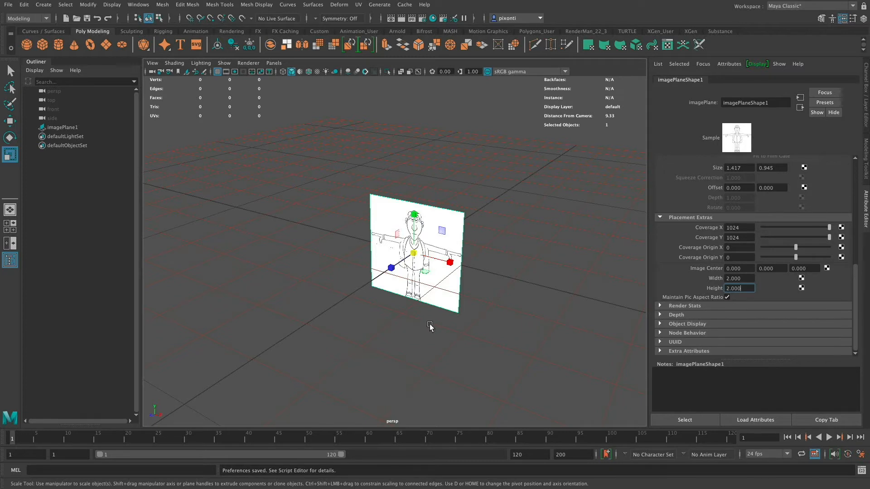
- Set the grid's length and width to 5 units with grid lines every 1 unit, and apply the grid options
left_click(115, 5)
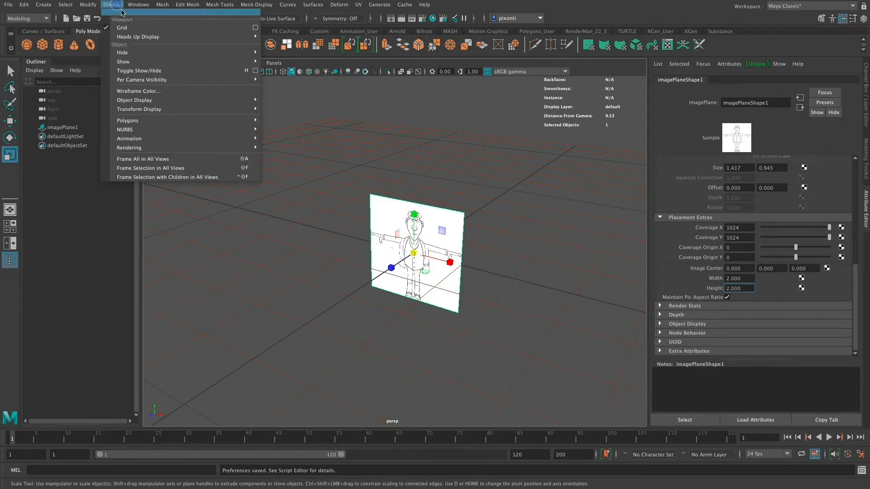
left_click(256, 29)
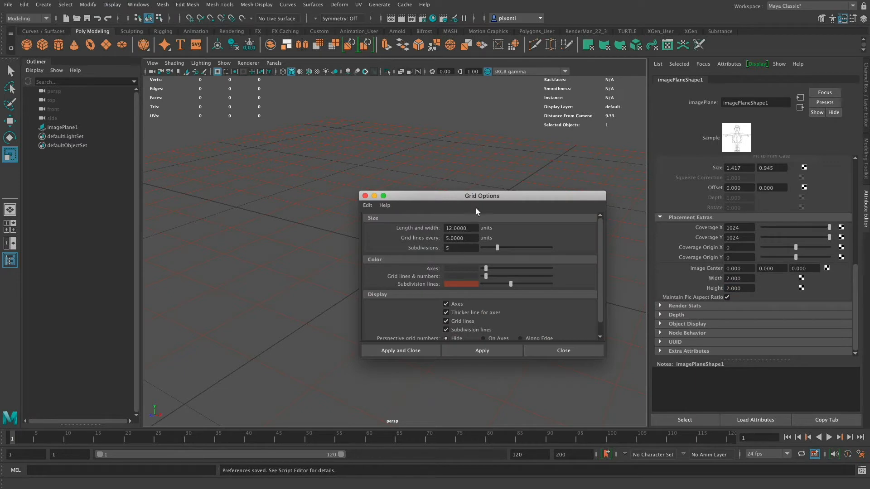
left_click_drag(495, 199, 525, 246)
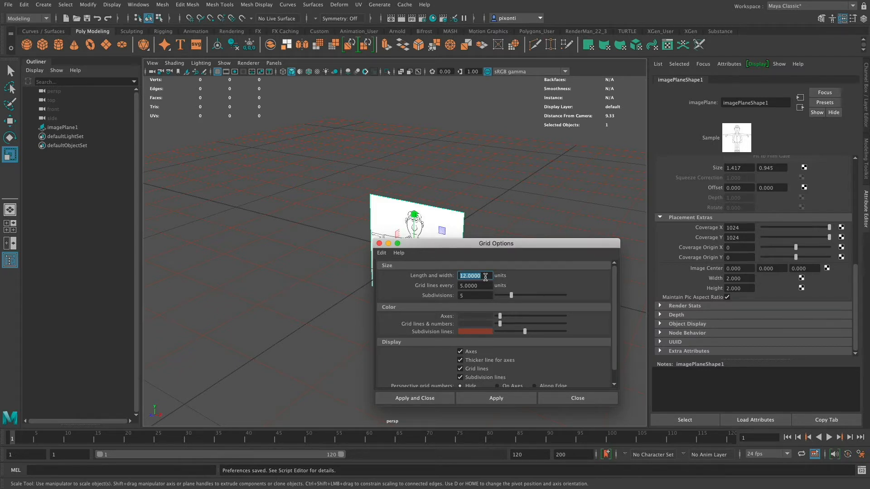
type("5")
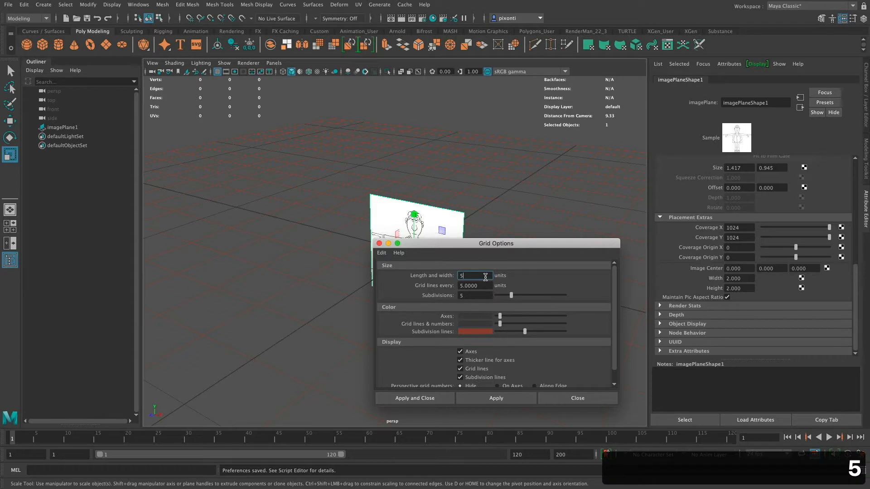
key("Tab")
left_click_drag(482, 277, 452, 274)
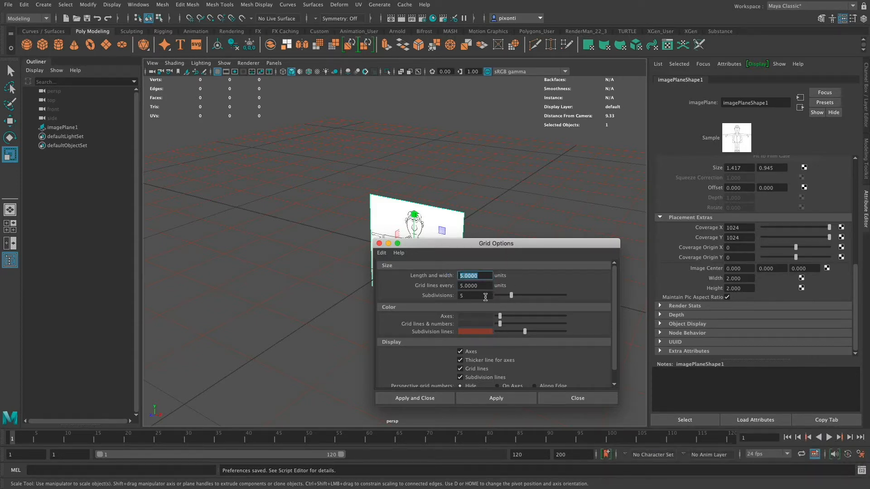
left_click_drag(484, 285, 458, 287)
type("1")
key("Tab")
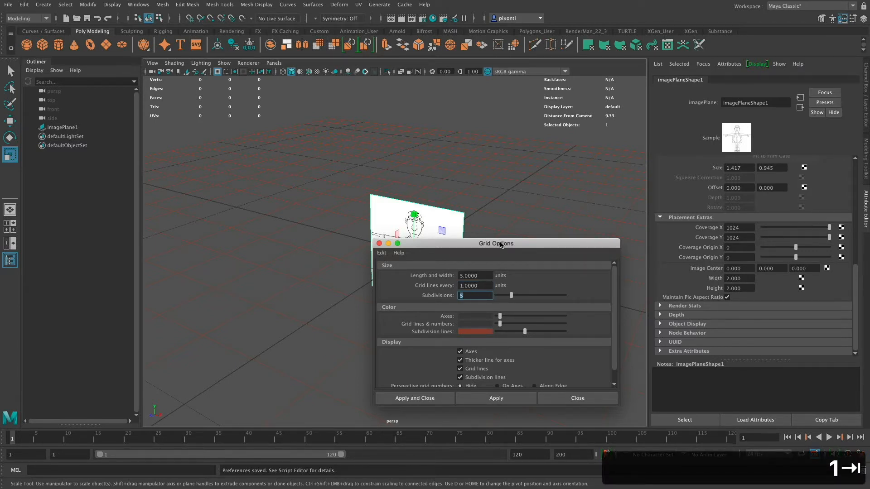
left_click_drag(501, 247, 537, 216)
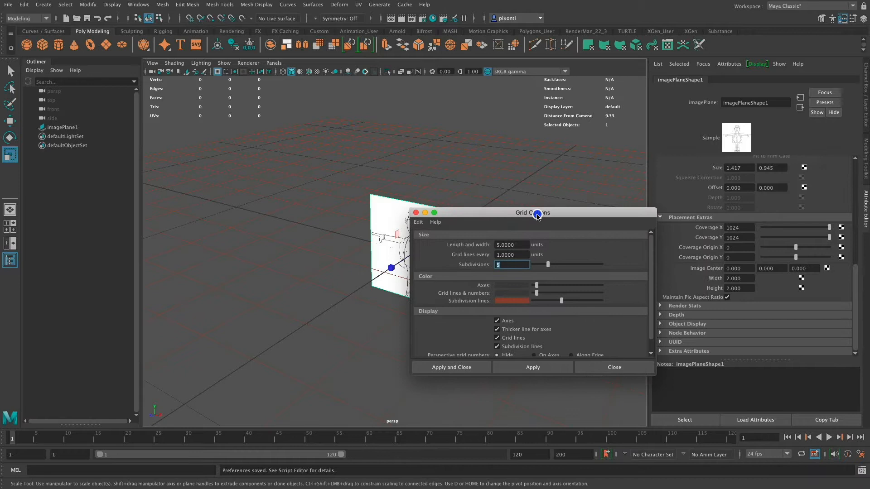
left_click(455, 367)
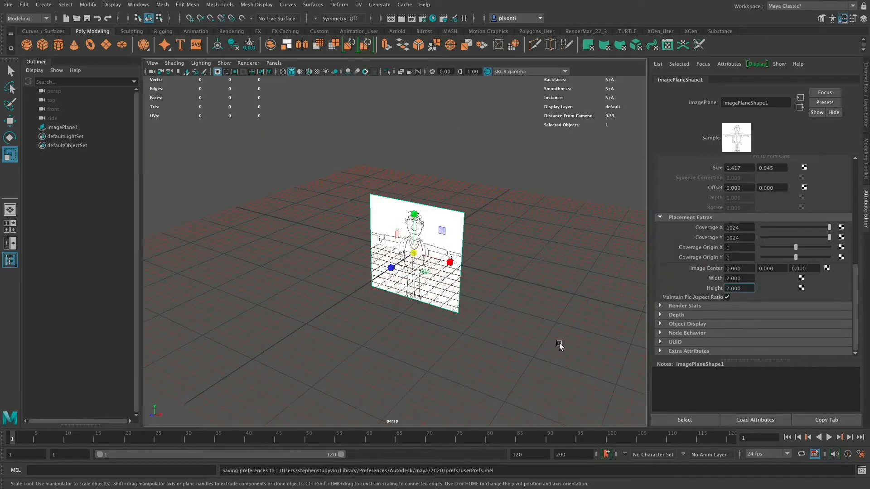
- Set the front image plane's image center Y to 1 so the character's feet rest on the grid
left_click(743, 278)
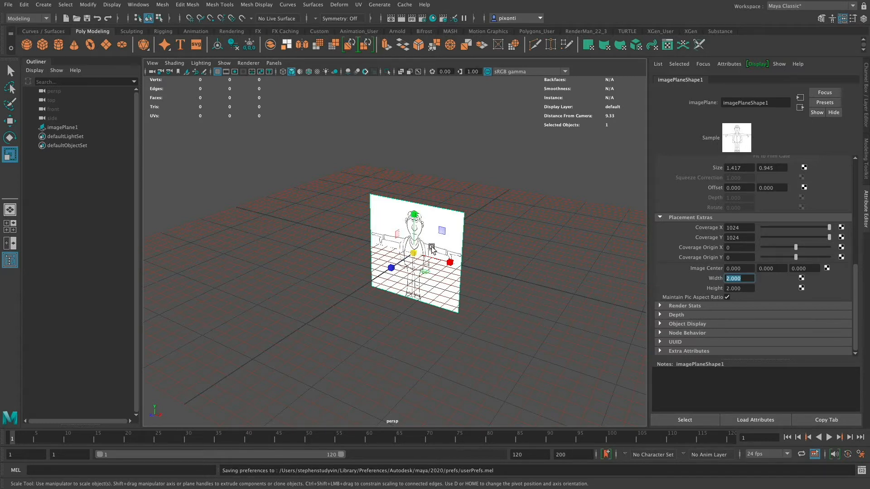
left_click(761, 268)
left_click(777, 268)
left_click(806, 269)
left_click_drag(774, 268, 752, 271)
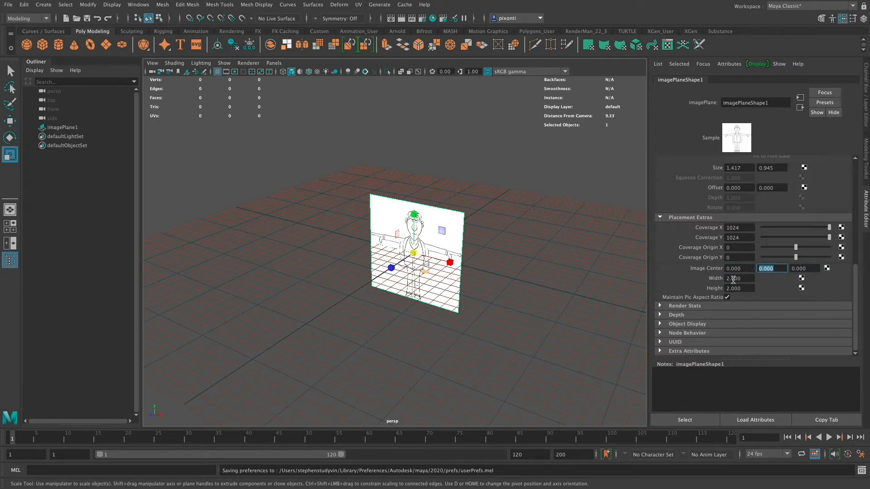
type("1")
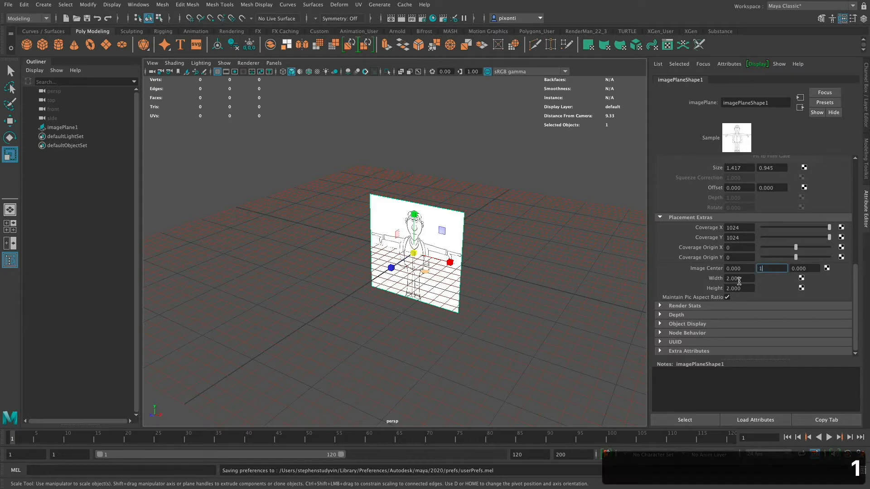
key("Tab")
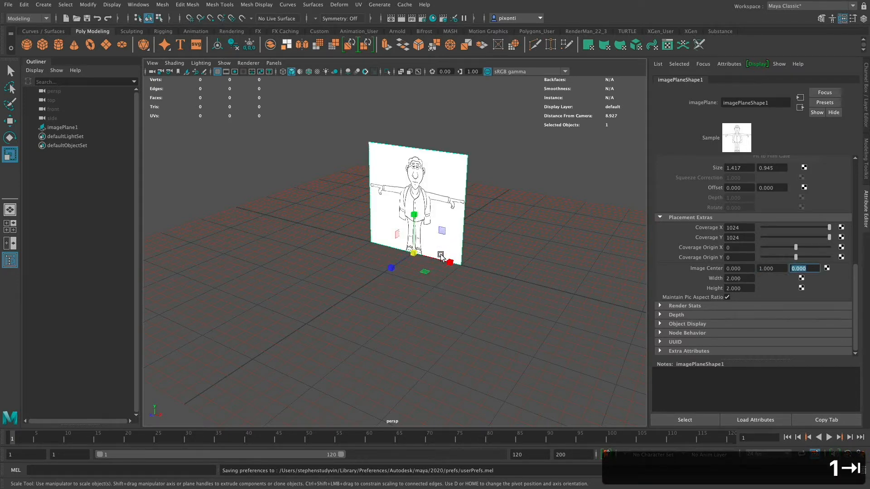
- Move the front image plane back along Z to -2, snapping it to the grid
mouse_move(421, 270)
left_mouse_down("alt")
mouse_move(491, 247)
mouse_move(426, 277)
mouse_move(384, 284)
mouse_move(457, 263)
mouse_move(388, 286)
mouse_move(410, 282)
left_mouse_up("alt")
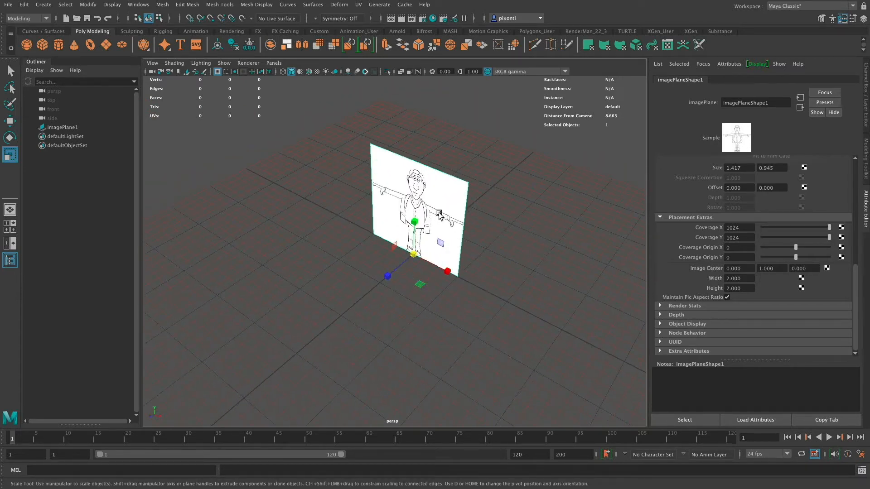
key("w")
left_click_drag(385, 279, 470, 213)
key("x")
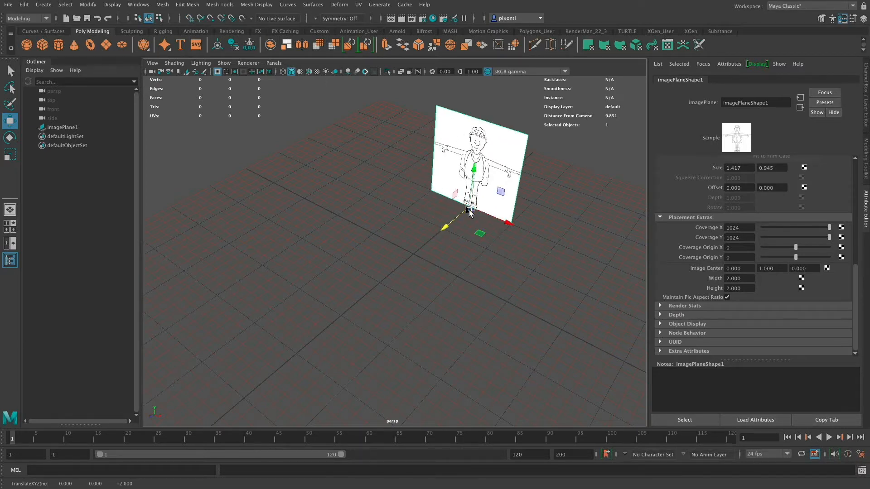
- Reset the free image plane creation options to their defaults and create a second image plane
left_click(44, 4)
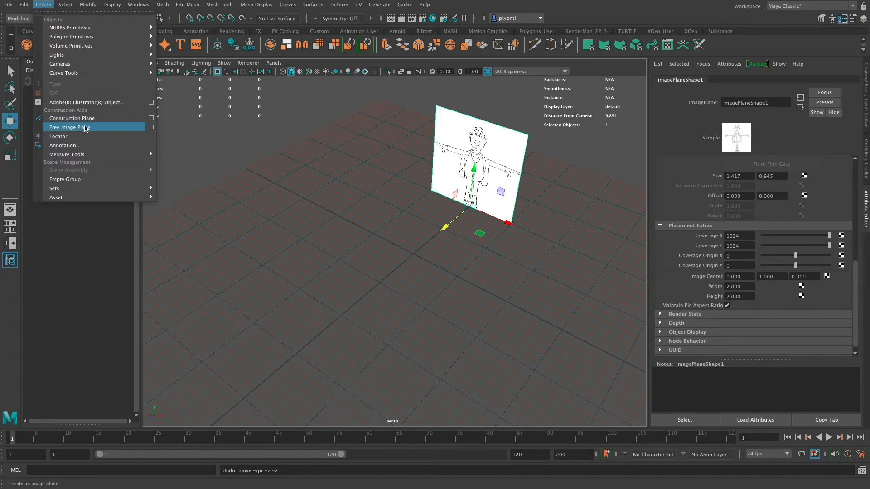
left_click(153, 129)
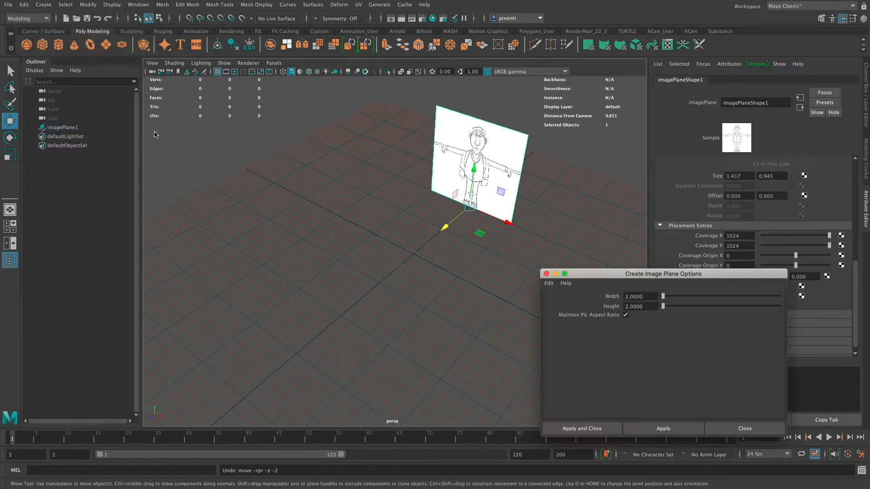
left_click(549, 283)
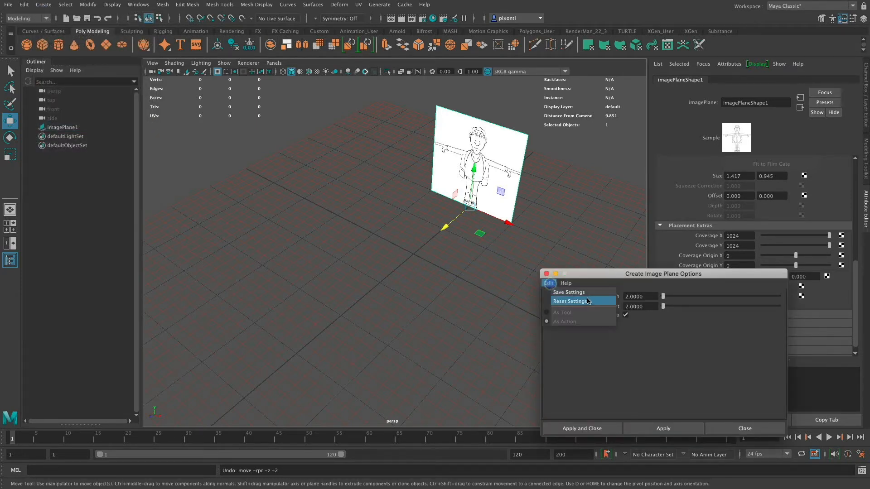
left_click(587, 301)
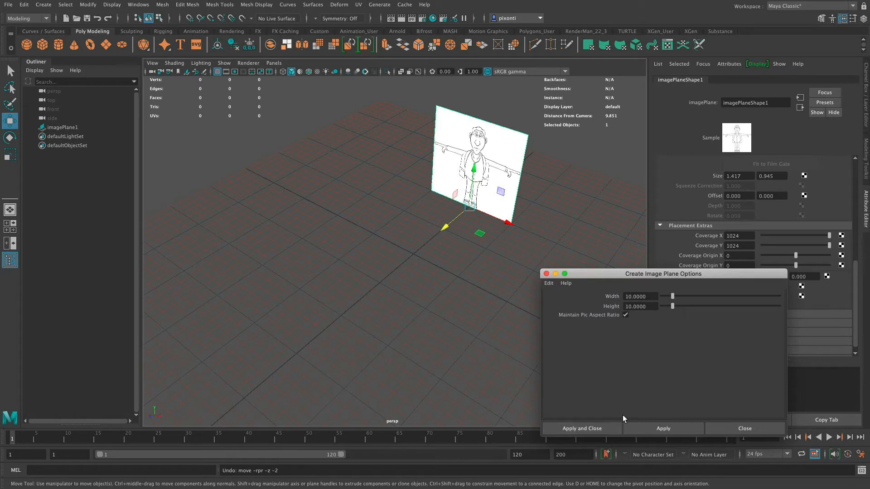
left_click(597, 429)
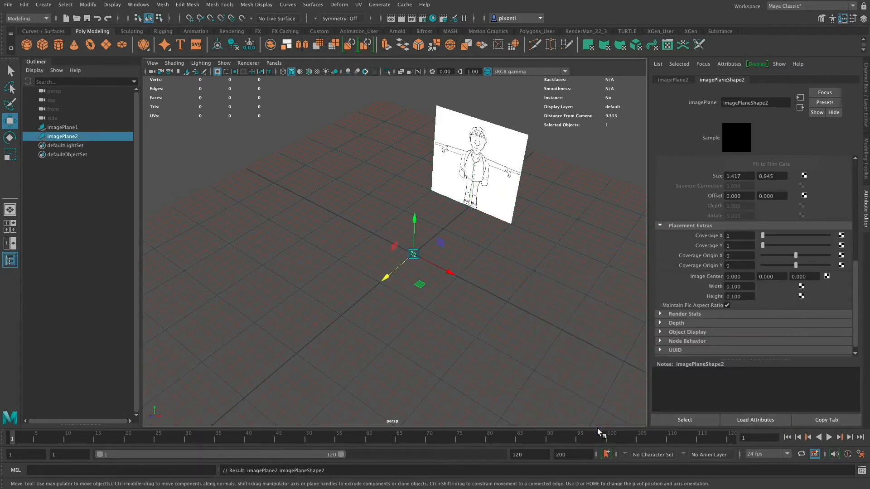
- Examine the new image plane's width and placement size attributes, and collapse its Placement attributes
left_click(738, 286)
left_click_drag(856, 273, 855, 244)
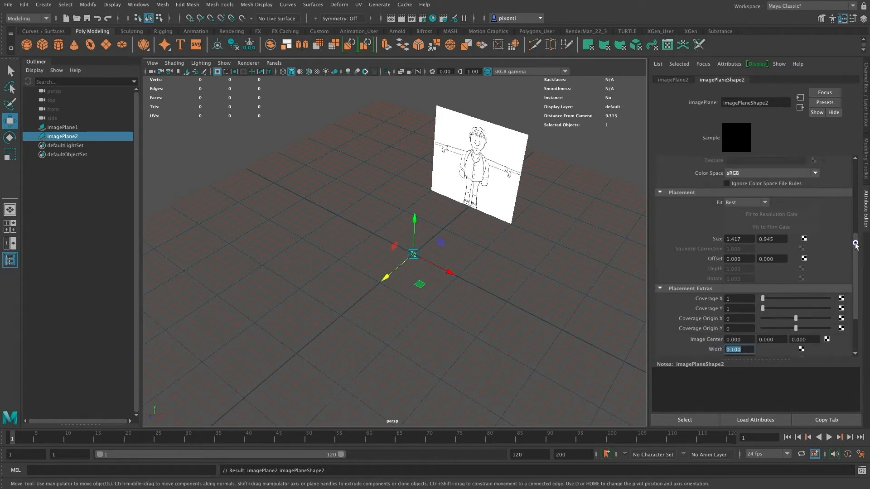
left_click(726, 238)
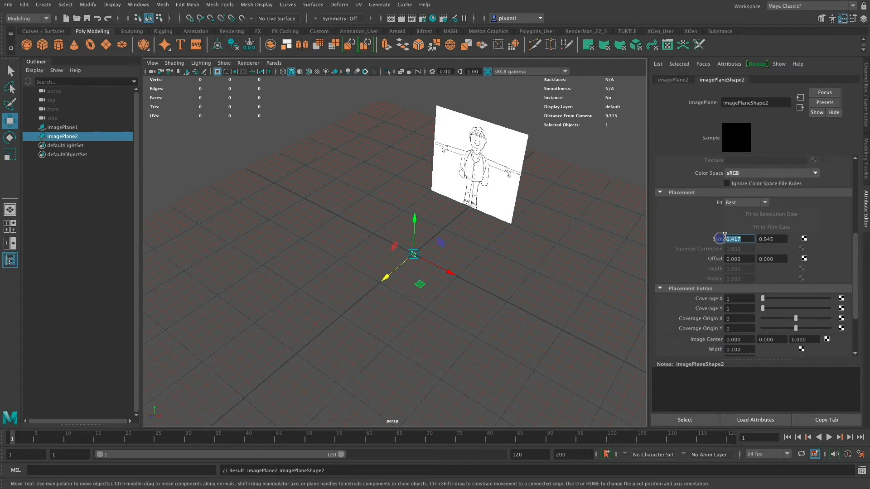
left_click(757, 239)
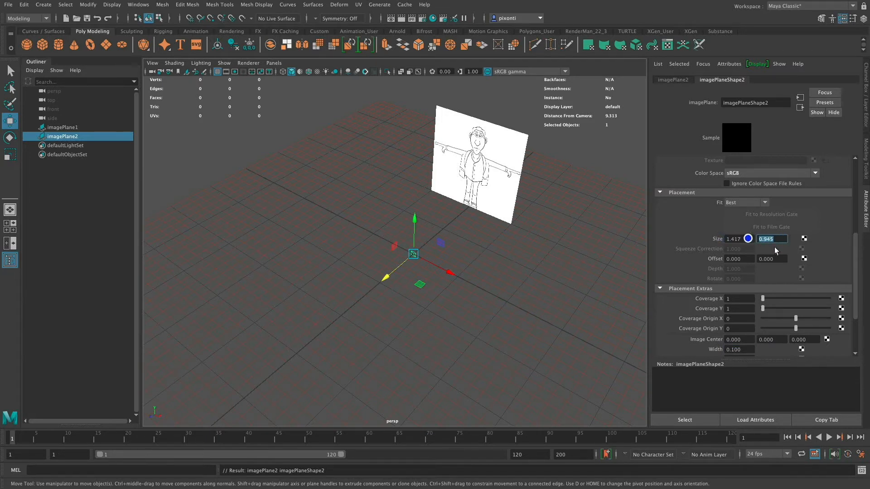
left_click(711, 193)
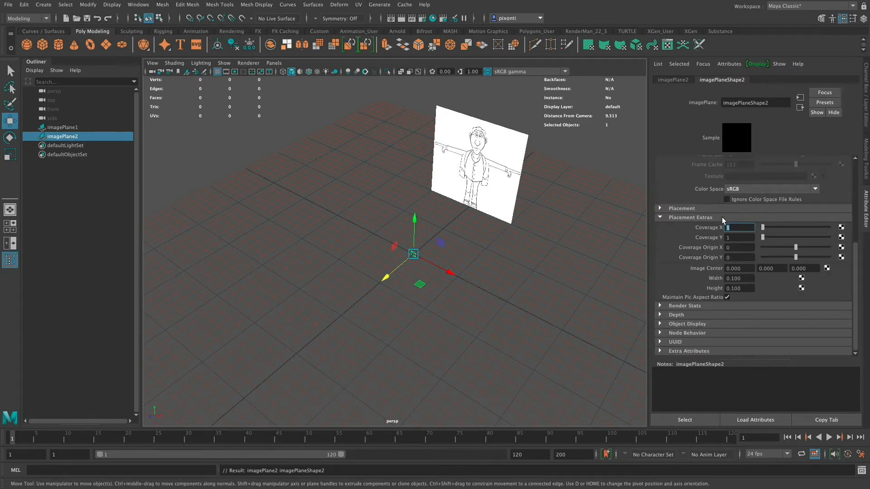
- Set the second image plane's width and height to 2 and its image center Y to 1
left_click(728, 279)
type("1")
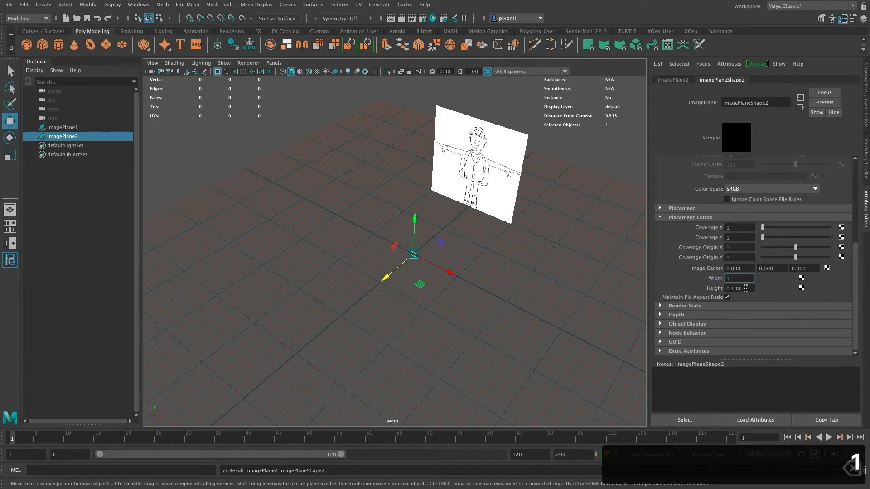
key("BackSpace")
type("2")
key("Tab")
type("2")
key("Tab")
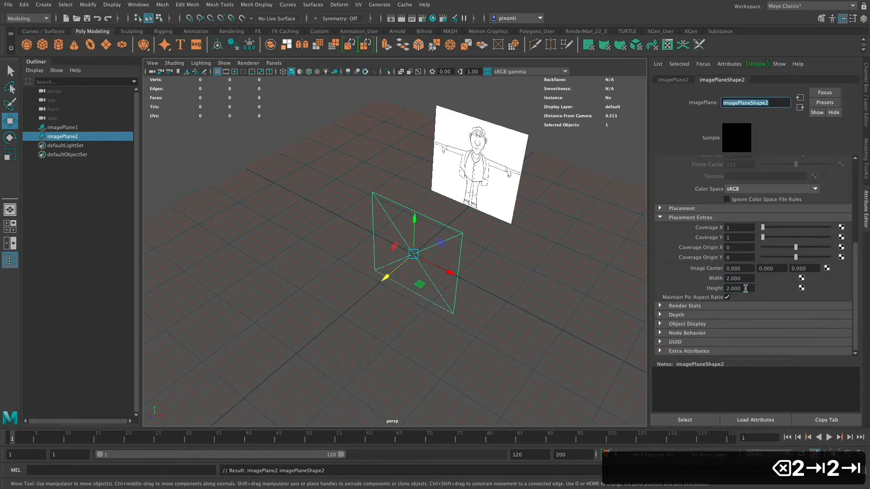
left_click(766, 269)
type("1")
key("Return")
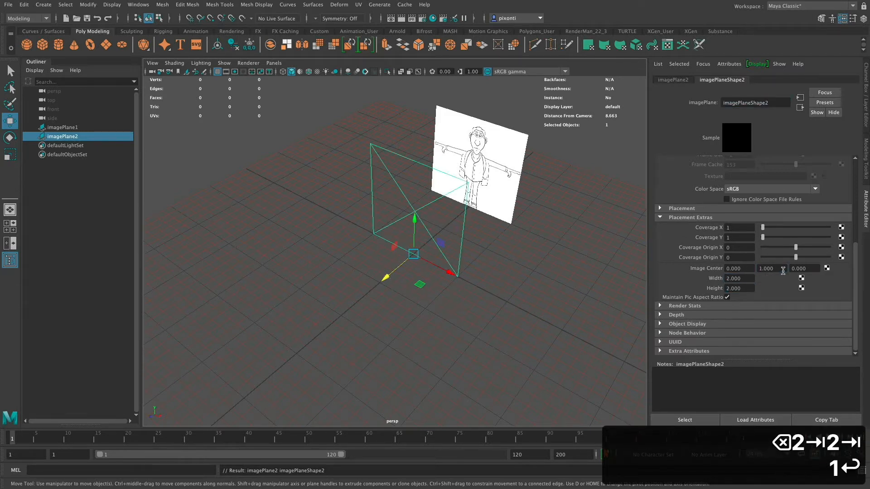
- Load bob_side.png from the sourceimages folder as the second image plane's image
scroll(857, 211, "up", 3)
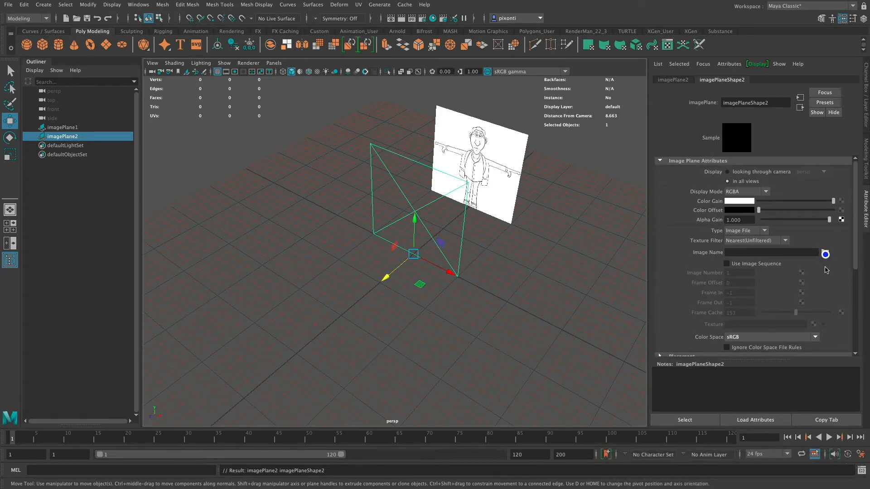
left_click(825, 252)
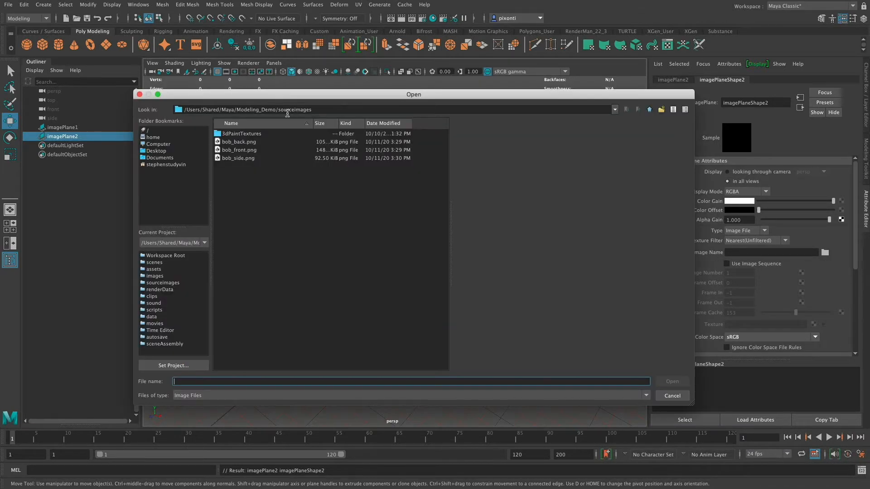
left_click(238, 158)
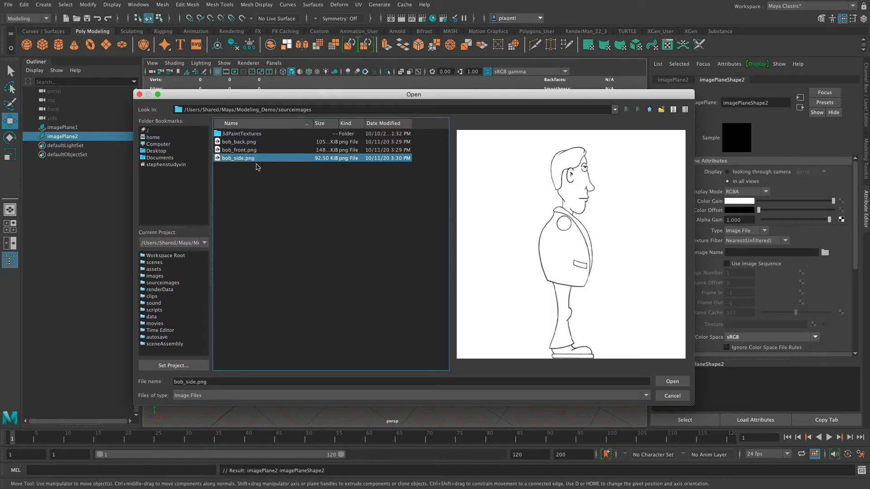
left_click(672, 381)
- Reset the side image plane's width and height to 2 with the side drawing loaded
scroll(715, 327, "down", 3)
left_click(732, 323)
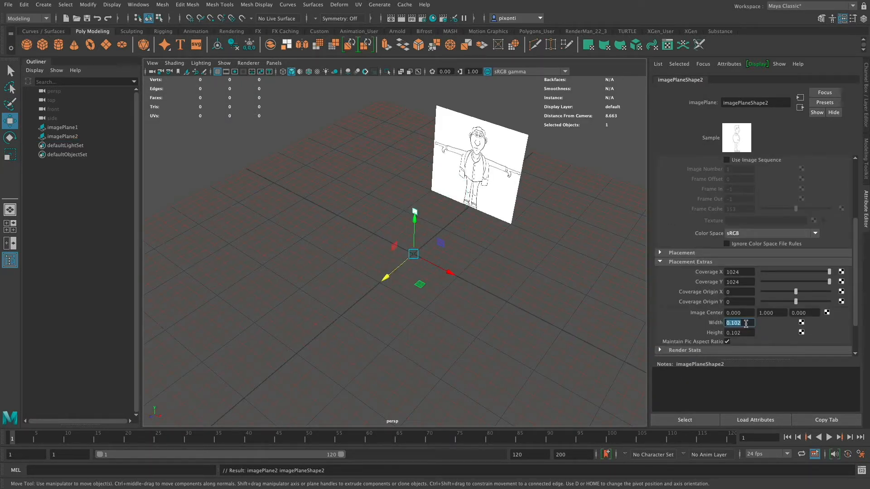
type("2")
key("Tab")
type("2")
key("Tab")
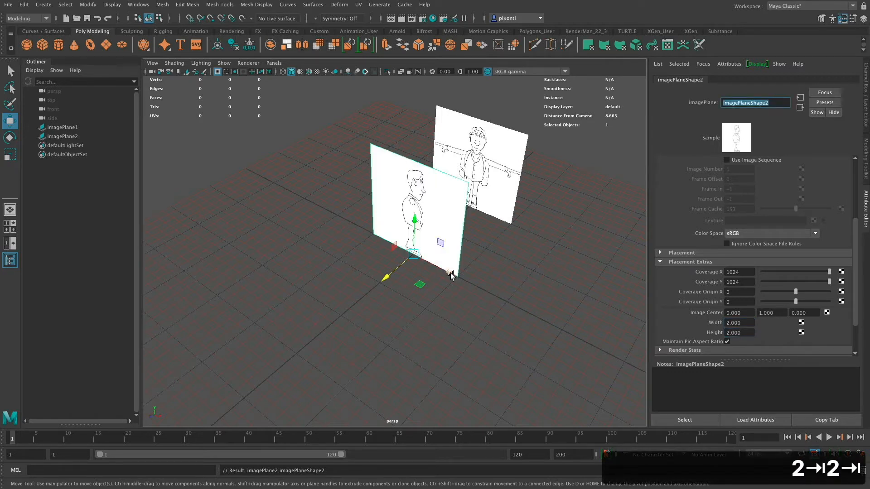
- Rotate the side image plane 90 degrees around the Y axis, using stepped rotation snapping
type("e")
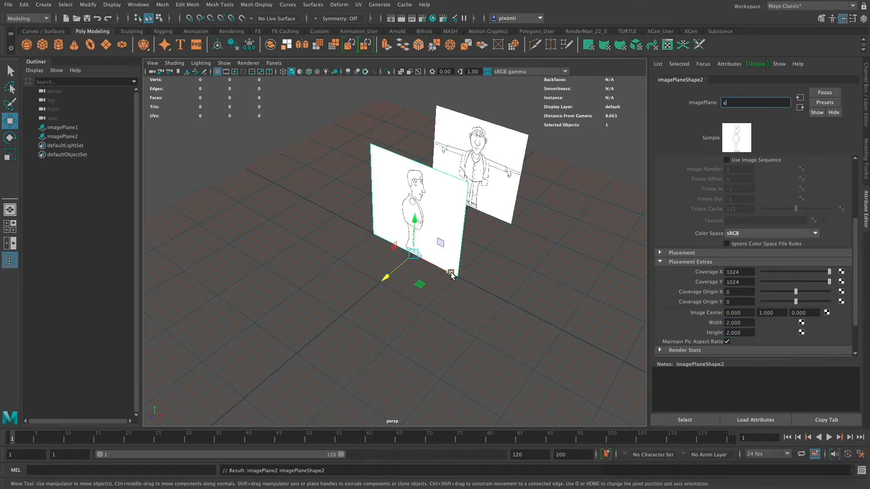
left_click_drag(855, 255, 860, 194)
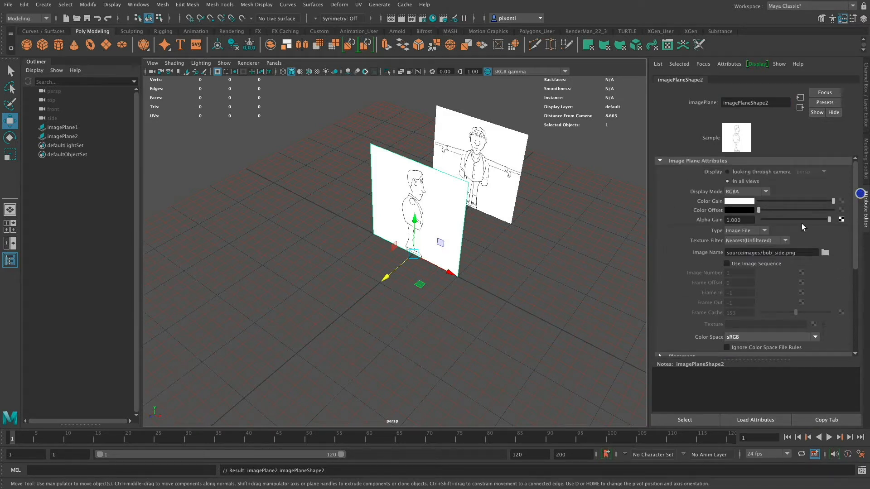
left_click(448, 220)
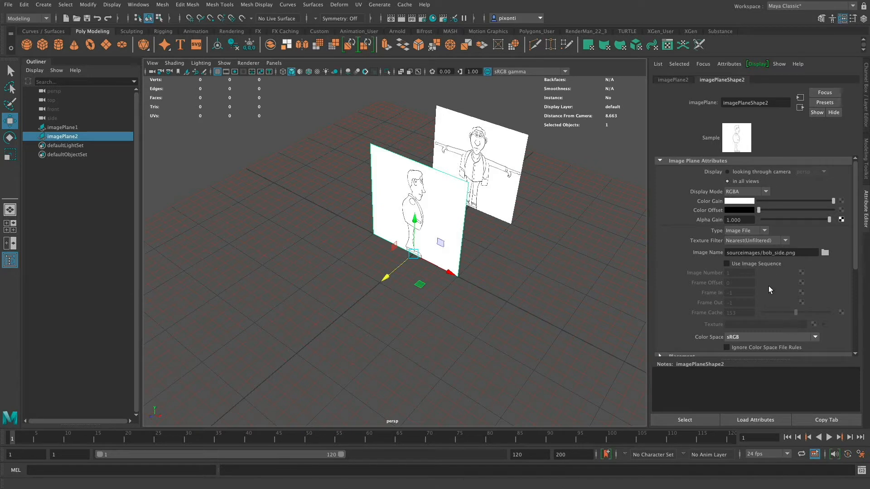
key("e")
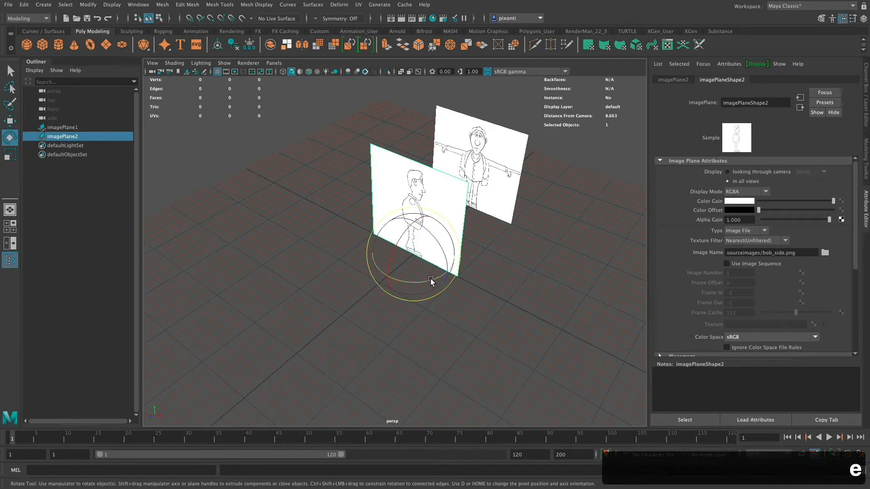
key("j")
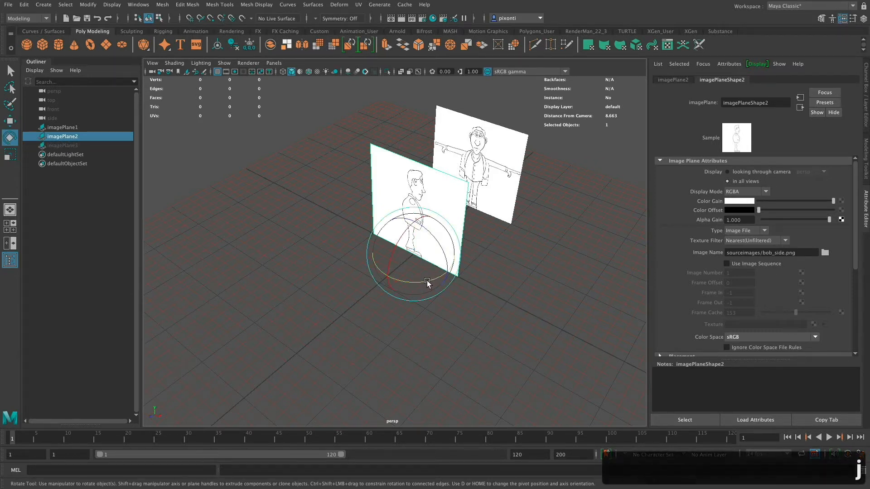
left_click_drag(405, 281, 461, 245)
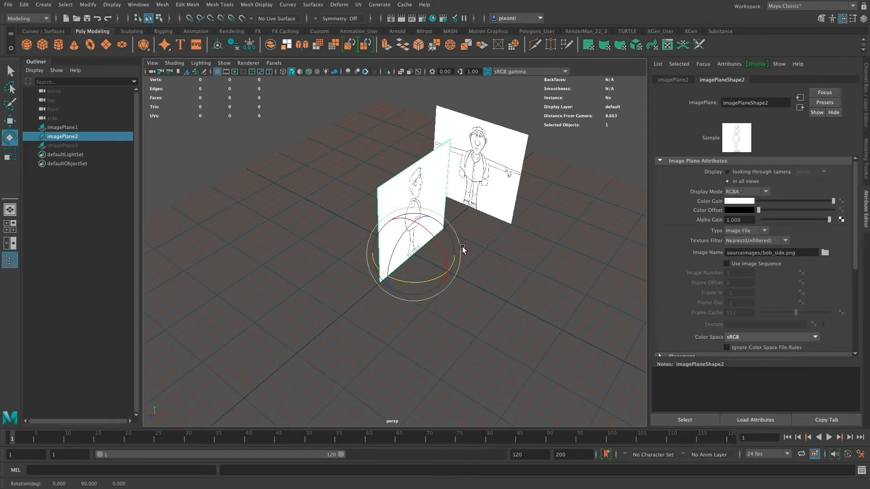
- Show the side image plane's transform attributes and move the plane along X to -2
left_click(672, 80)
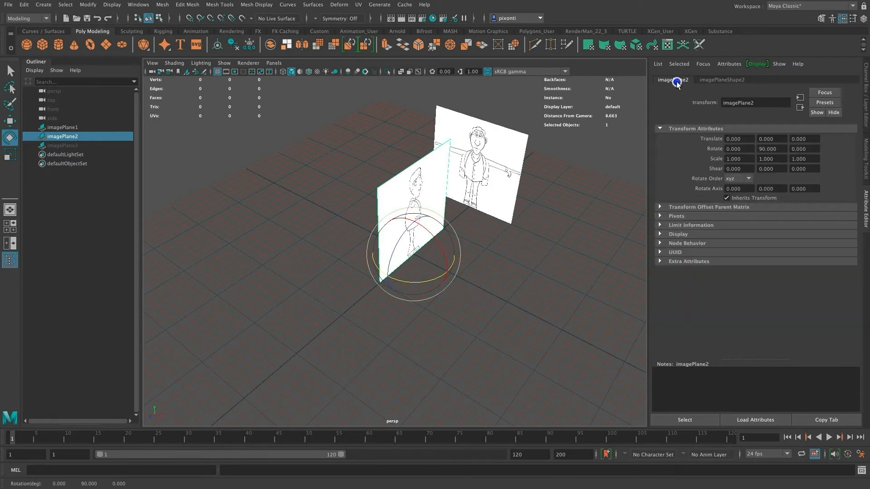
left_click(776, 150)
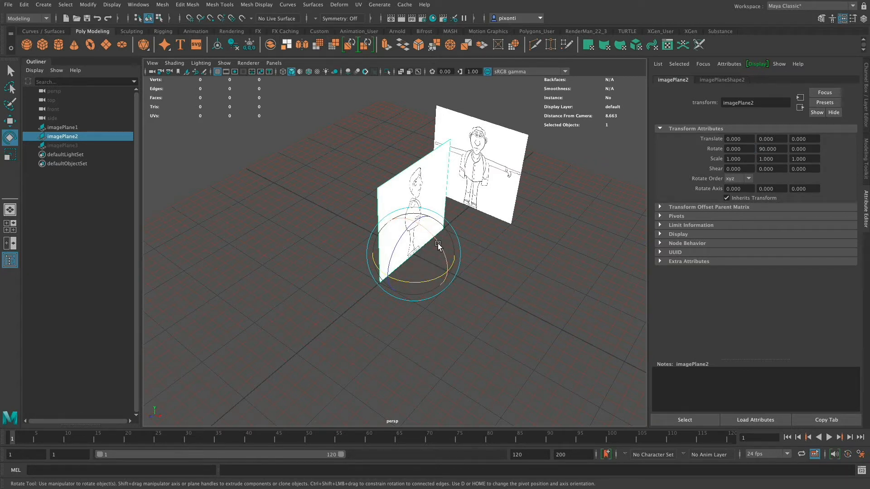
key("w")
left_click_drag(450, 275, 343, 203)
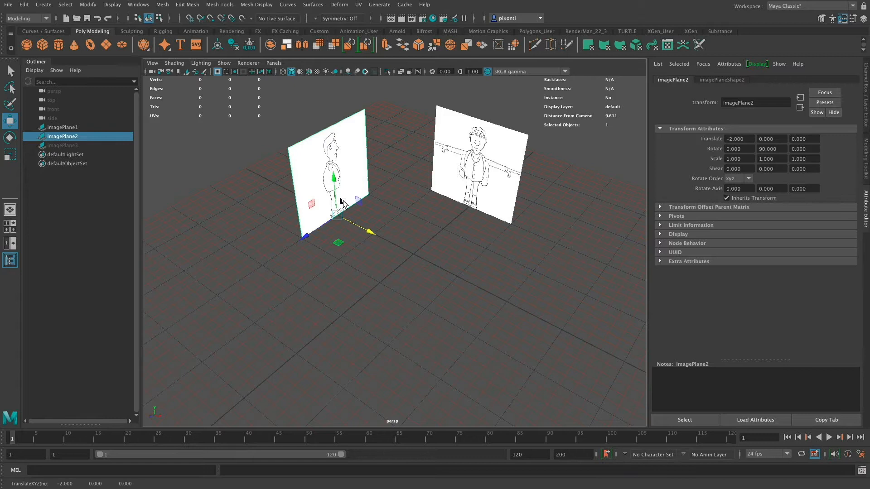
- Create another free image plane for the back view with the default width and height of 10
left_click(46, 5)
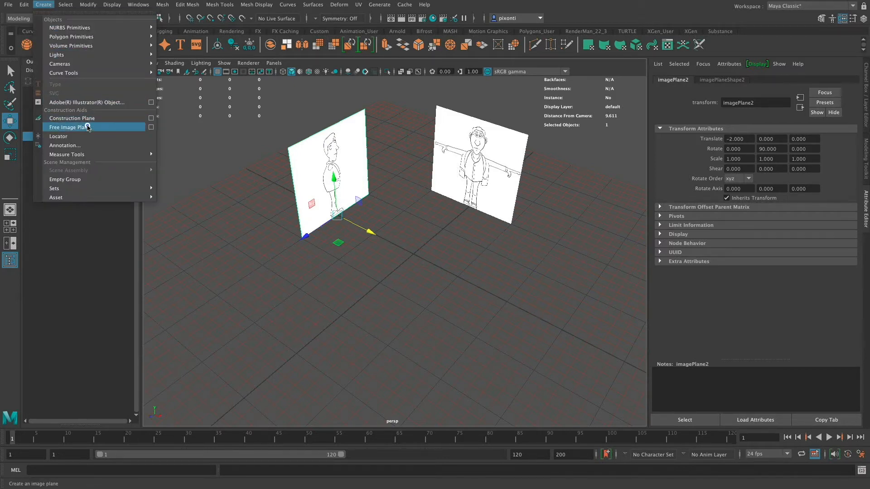
left_click(153, 128)
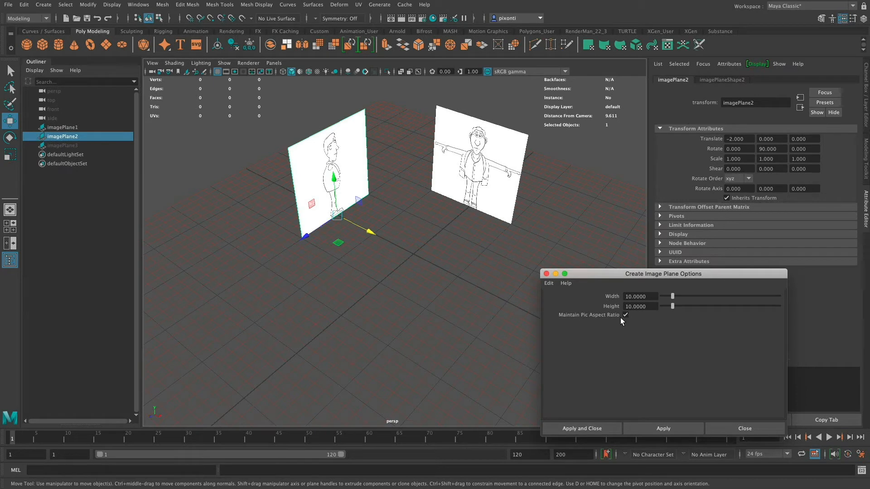
left_click(587, 428)
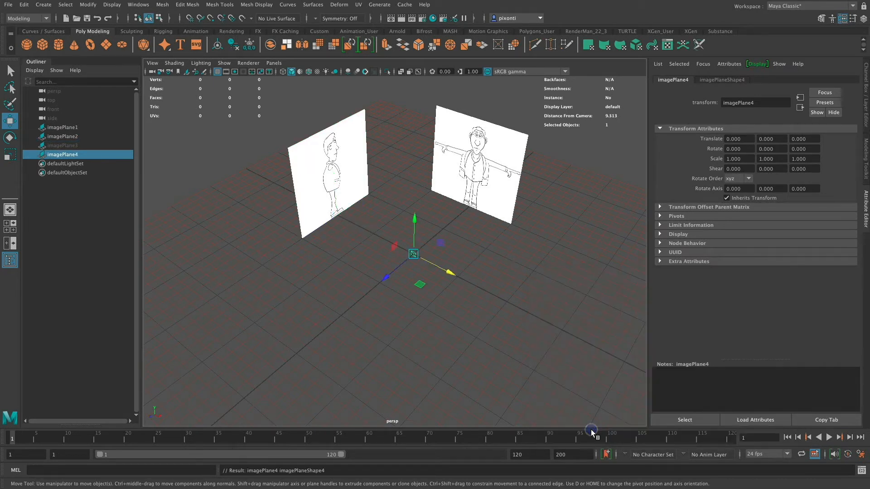
left_click(43, 4)
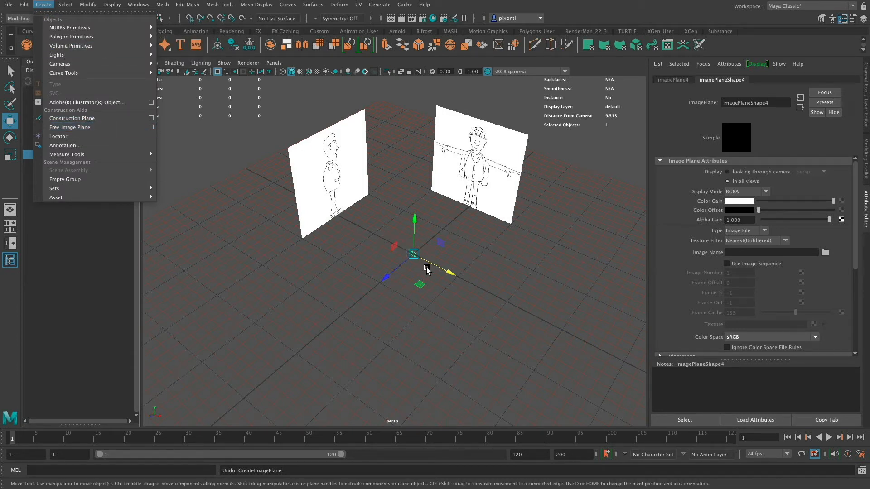
- Load bob_back.png from the sourceimages folder as the new image plane's image
left_click(855, 273)
left_click(826, 254)
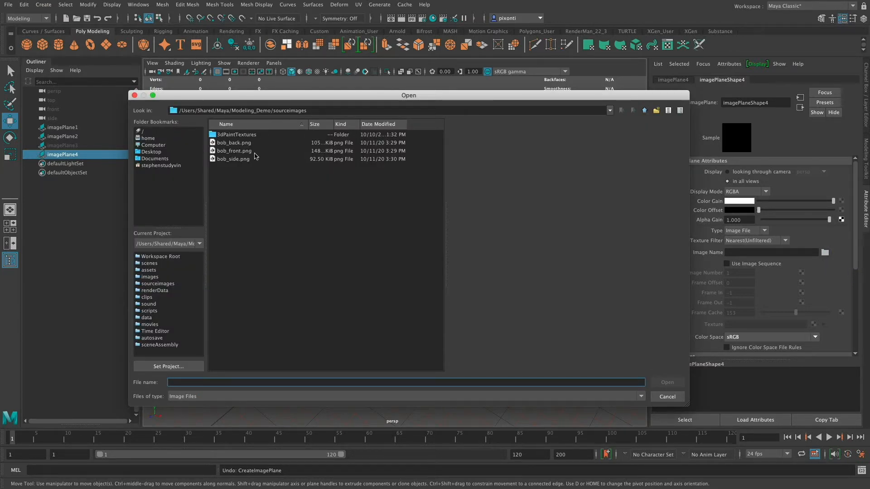
left_click(240, 143)
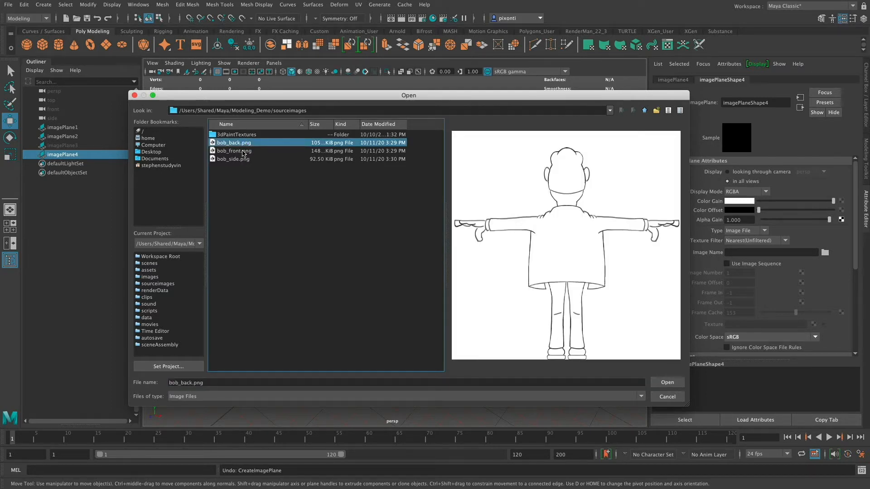
left_click(668, 383)
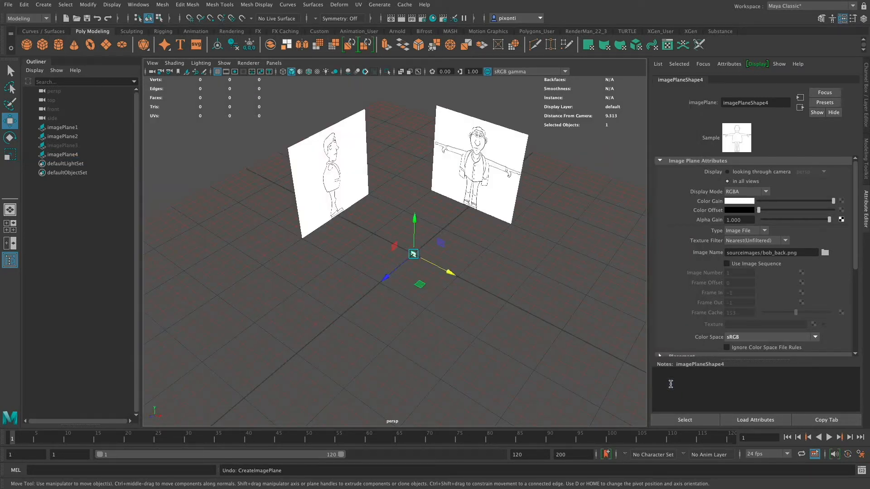
- Set the back image plane's width and height to 2 in its placement extras
scroll(855, 267, "down", 5)
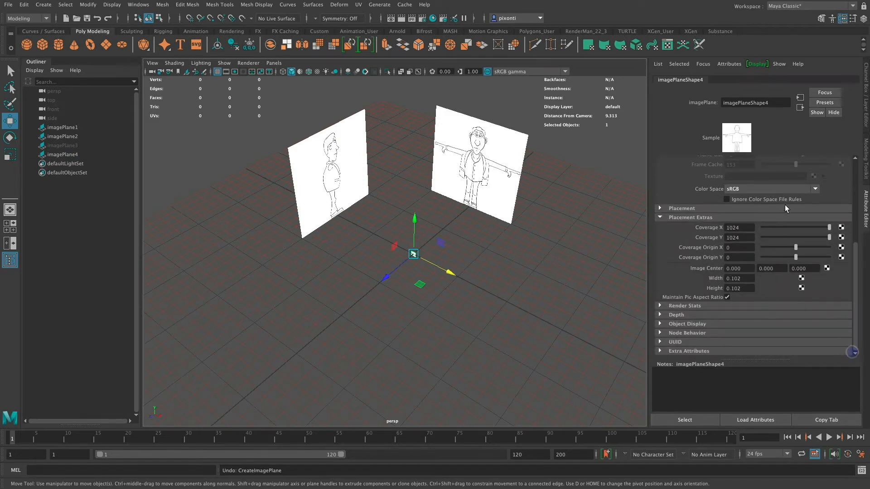
left_click(744, 279)
type("2")
key("Tab")
type("2")
key("Tab")
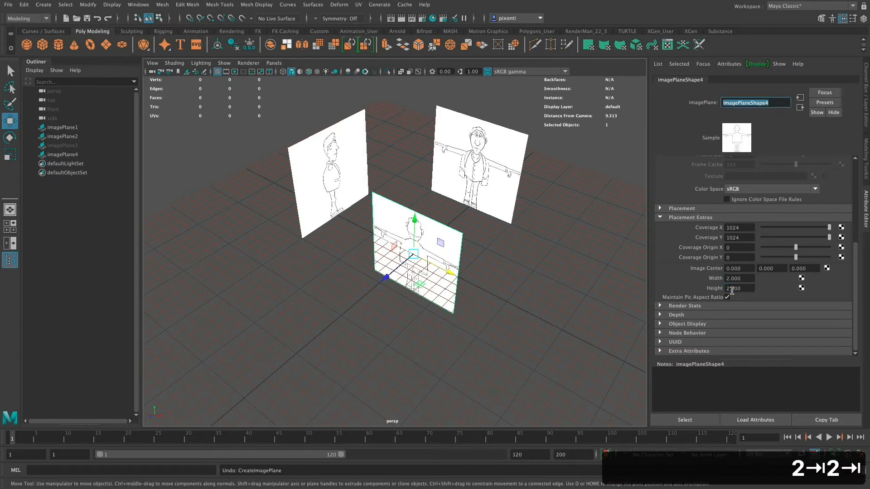
left_click(739, 280)
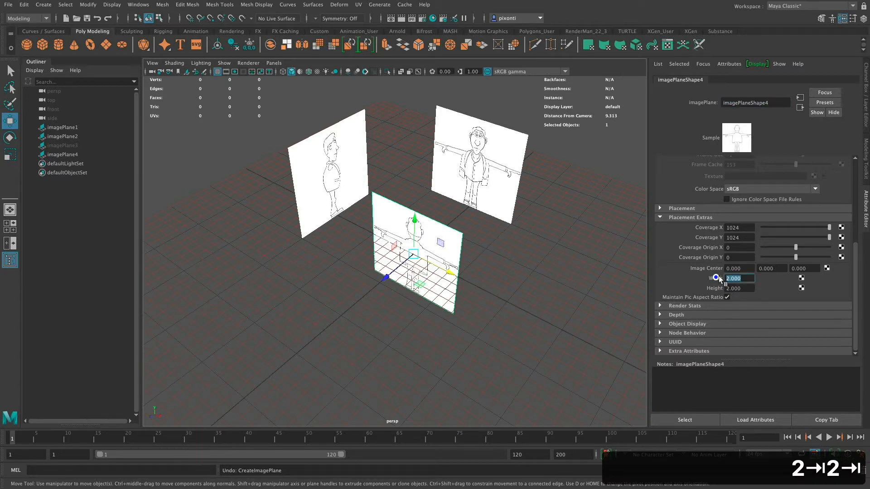
key("Tab")
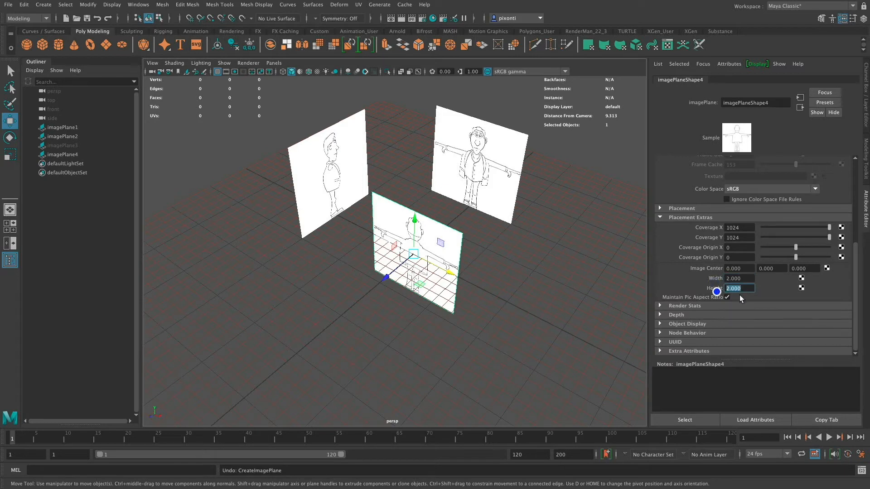
- Set the back image plane's image center Y to 1 so the character stands on the grid
left_click(768, 270)
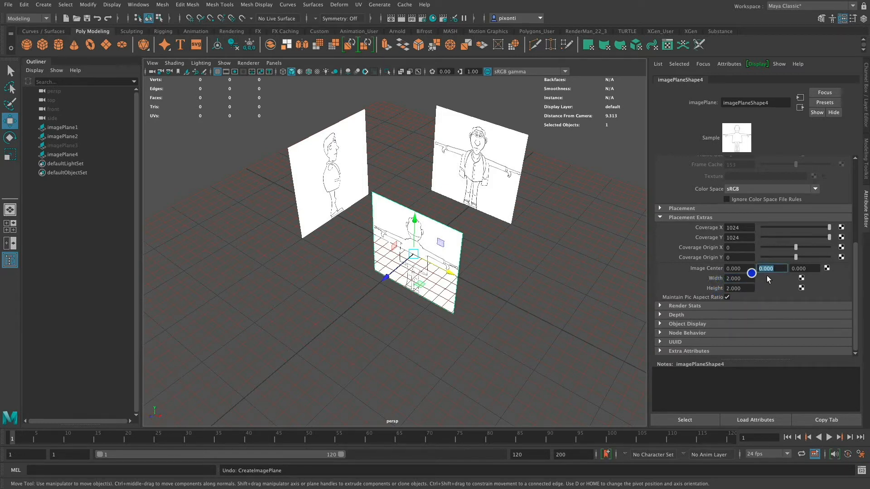
type("1")
key("Tab")
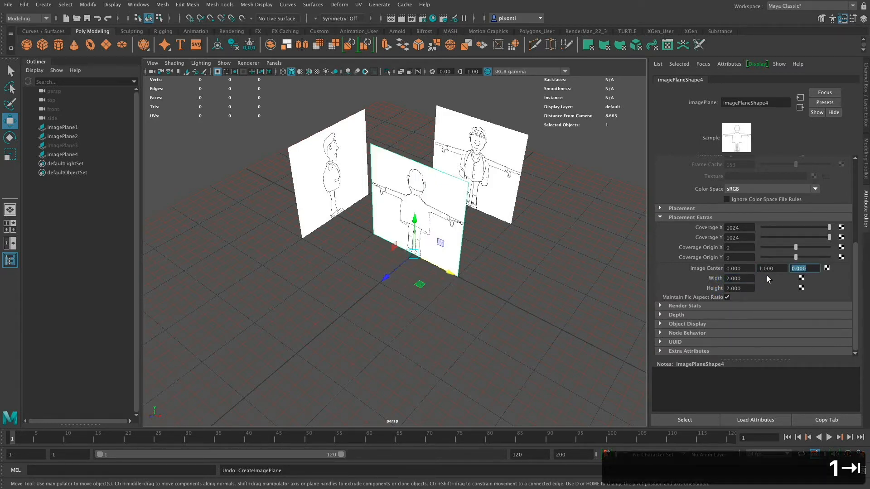
- Move the back image plane forward along Z to 2, snapping it to the grid
left_click(387, 278)
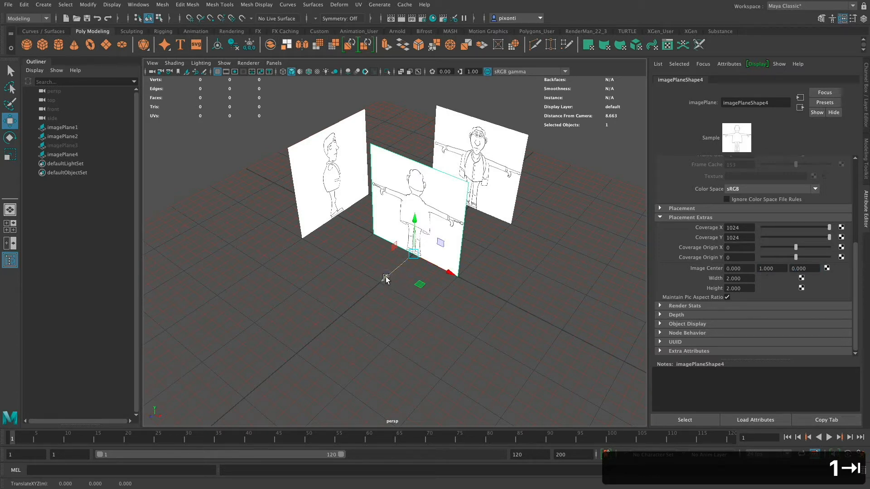
left_click_drag(385, 280, 305, 362)
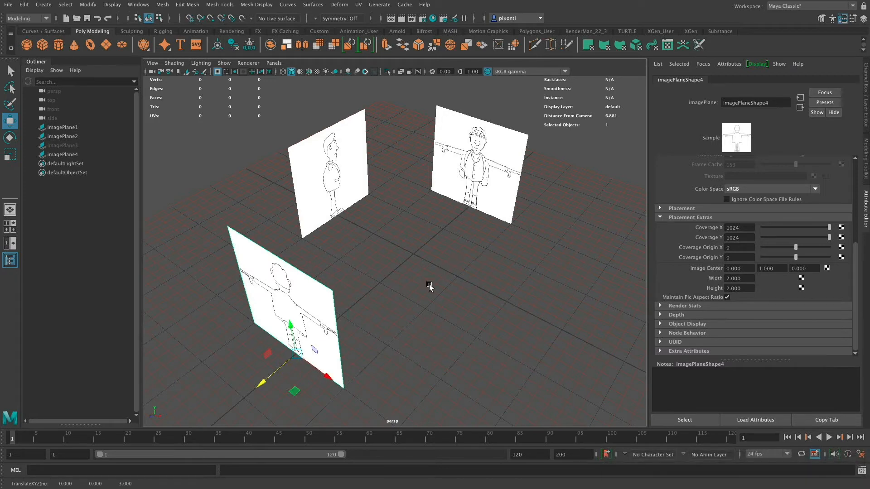
left_click_drag(404, 297, 365, 310, "alt")
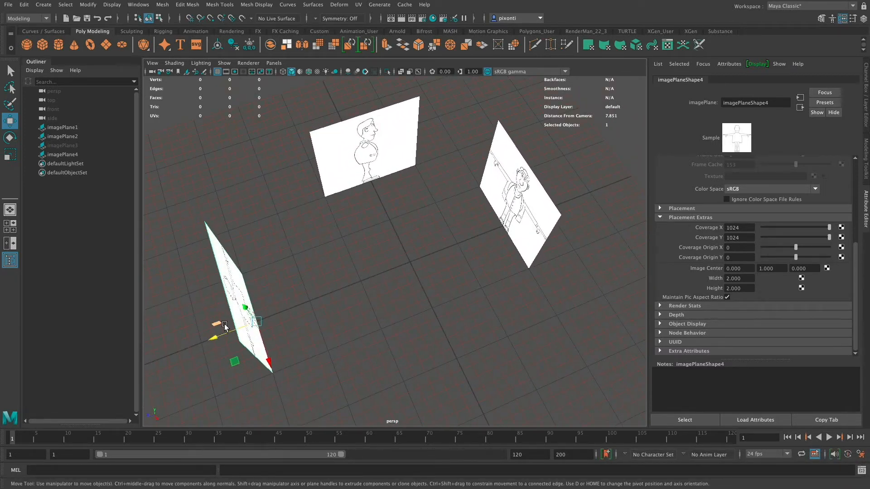
key("x")
left_click_drag(215, 338, 316, 303)
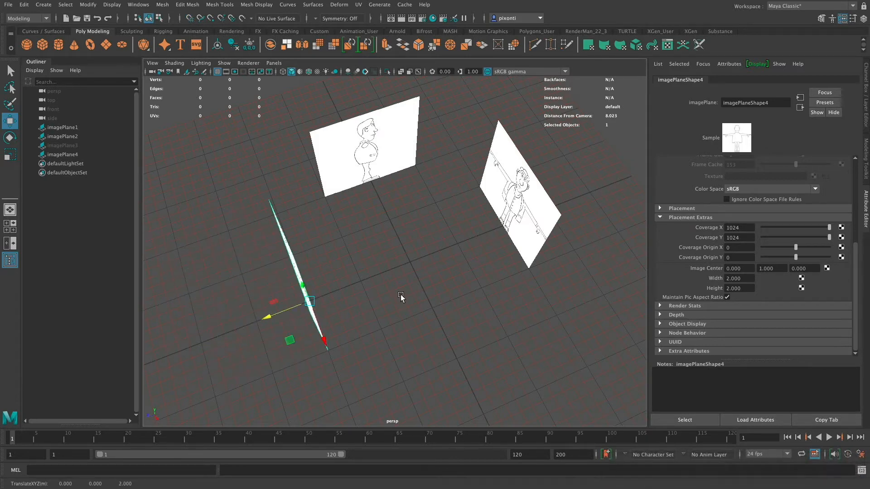
left_click_drag(427, 291, 433, 255, "alt")
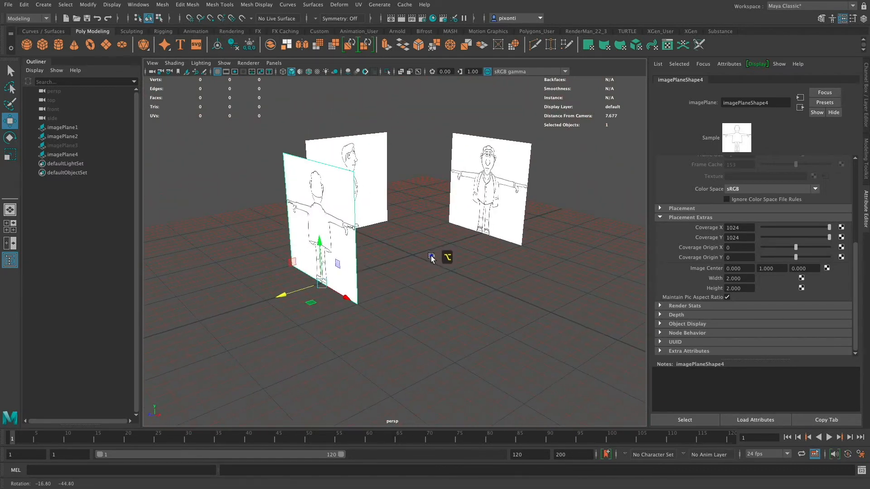
- Create a polygon cube at the grid's origin, between the three image planes
left_click_drag(472, 284, 487, 294, "alt")
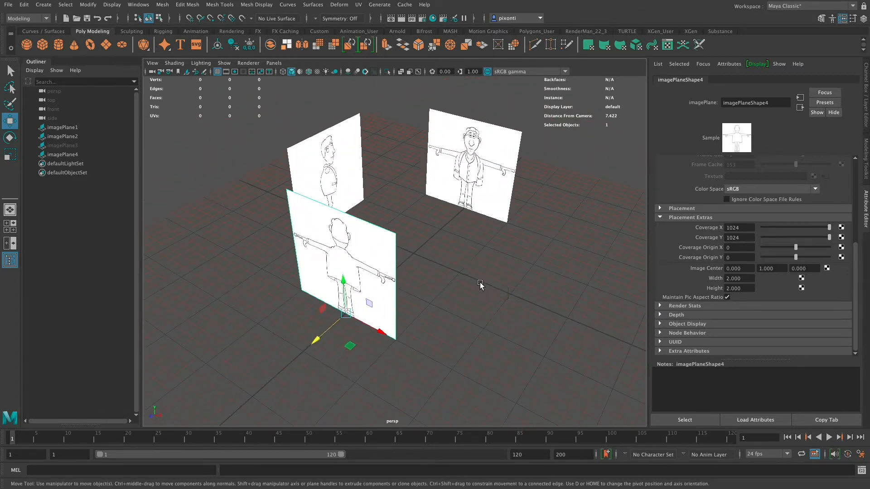
left_click(44, 45)
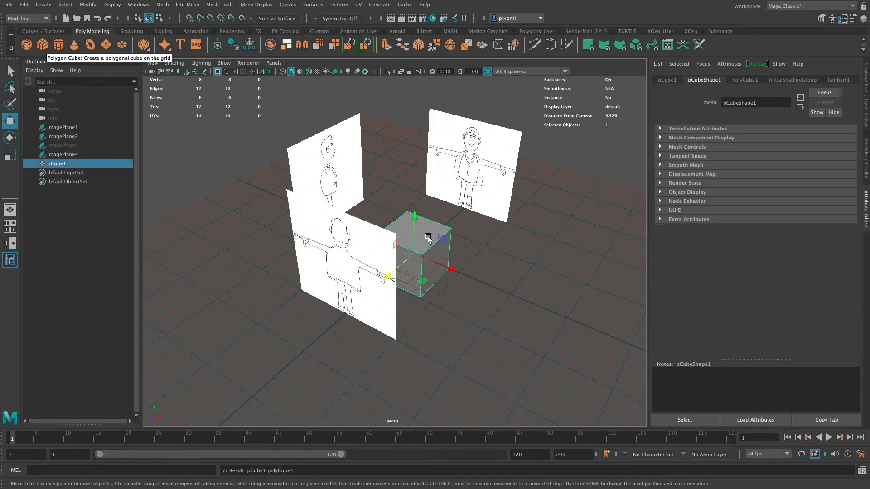
left_click_drag(453, 277, 415, 288, "alt")
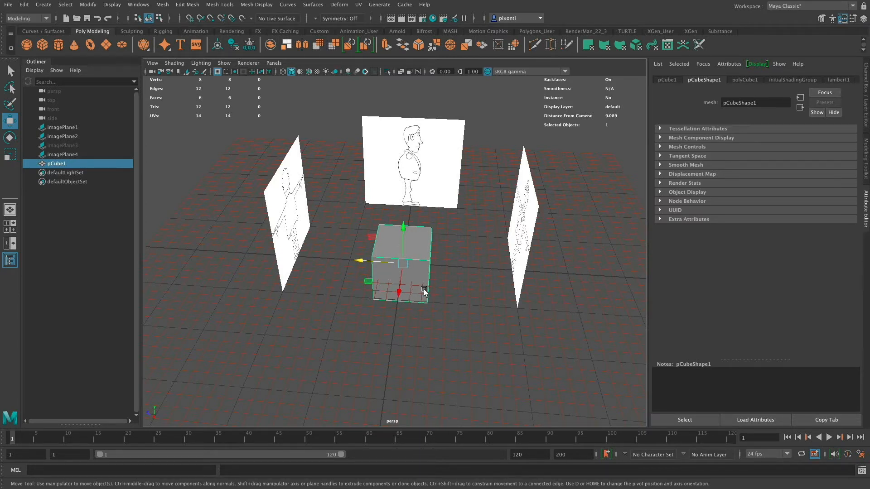
- Examine the cube's transform, shape and polyCube attributes, comparing its transform with the front image plane's
left_click(667, 81)
left_click(702, 80)
left_click(743, 80)
left_click(672, 80)
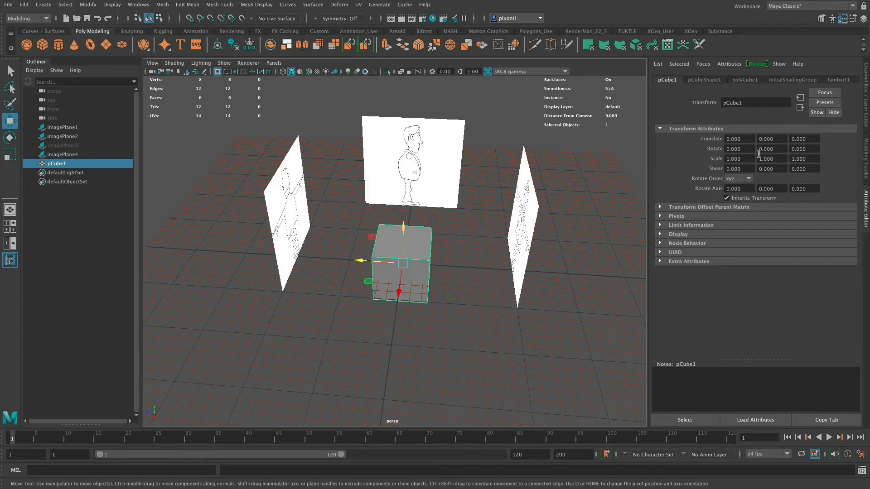
left_click(704, 80)
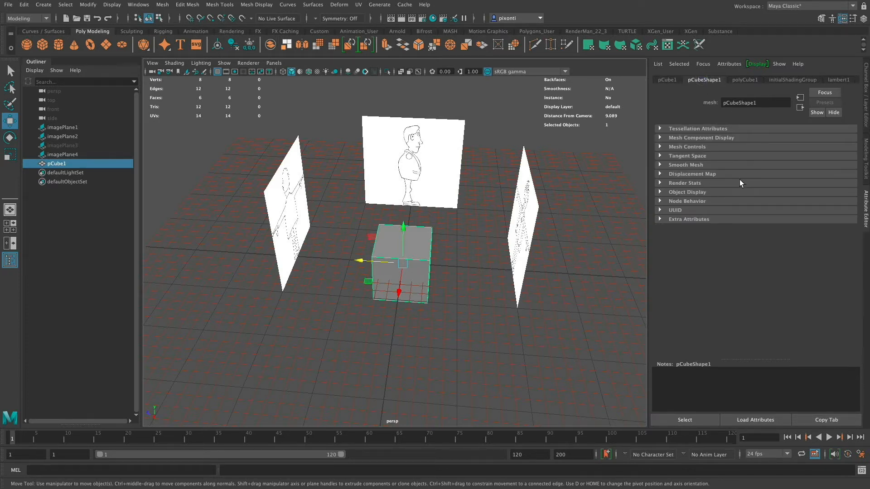
left_click(664, 80)
left_click(527, 218)
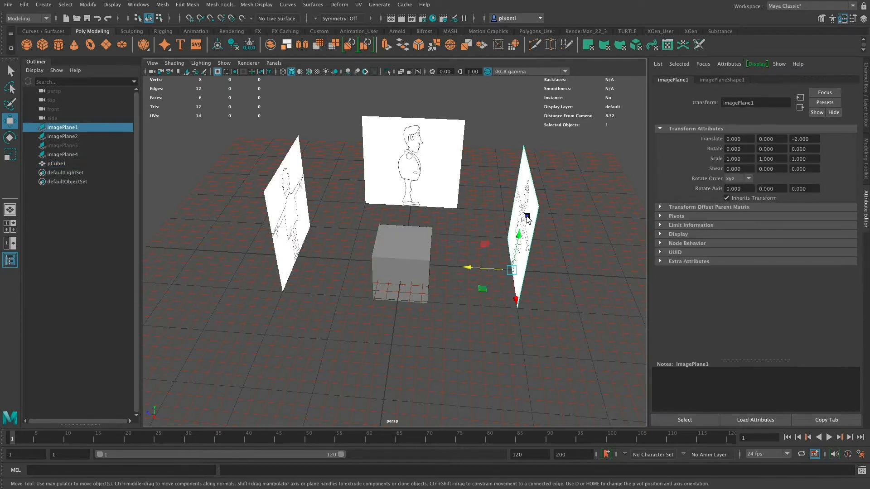
left_click(403, 249)
left_click(705, 80)
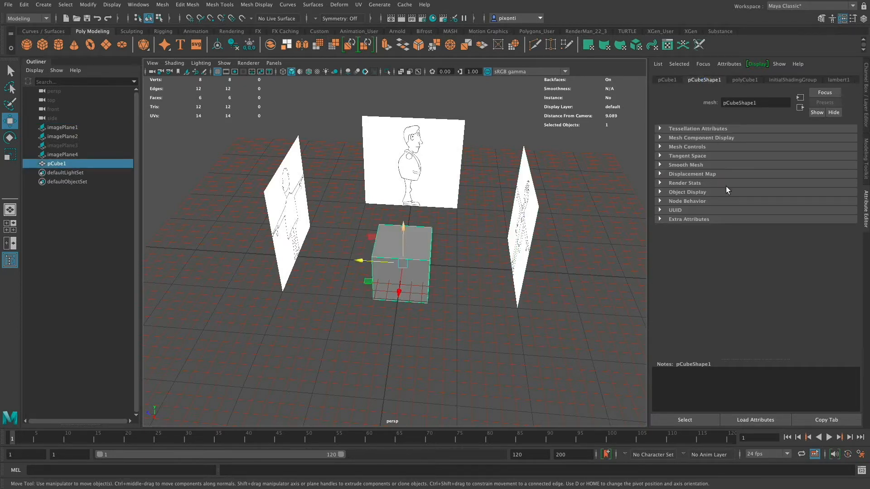
left_click(744, 80)
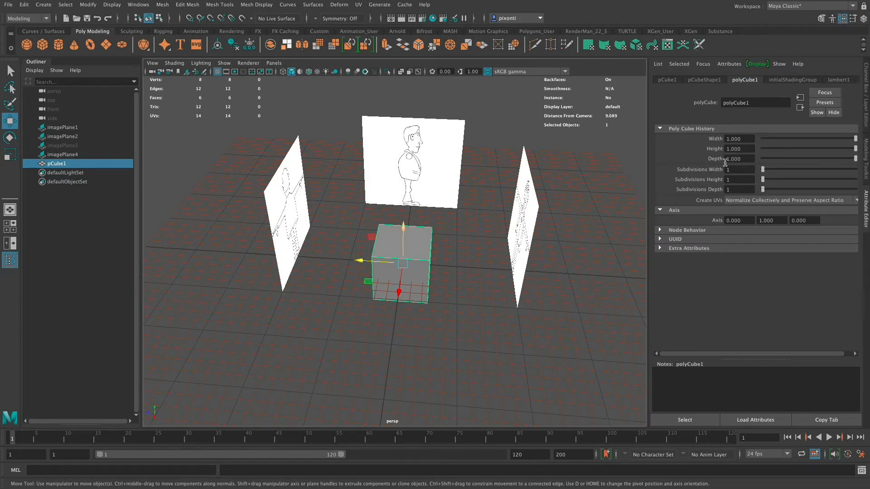
- Try a width of 2 in the cube's polyCube history attributes
double_click(743, 139)
left_click_drag(744, 140, 722, 142)
type("2")
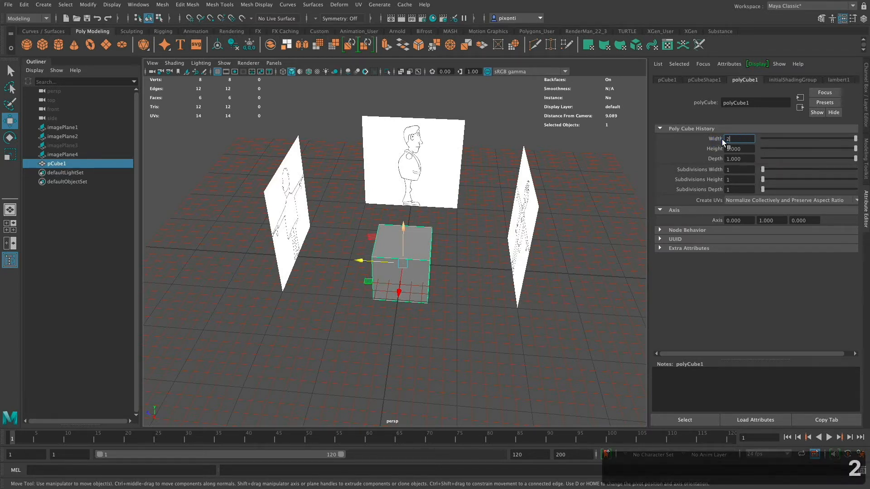
key("Tab")
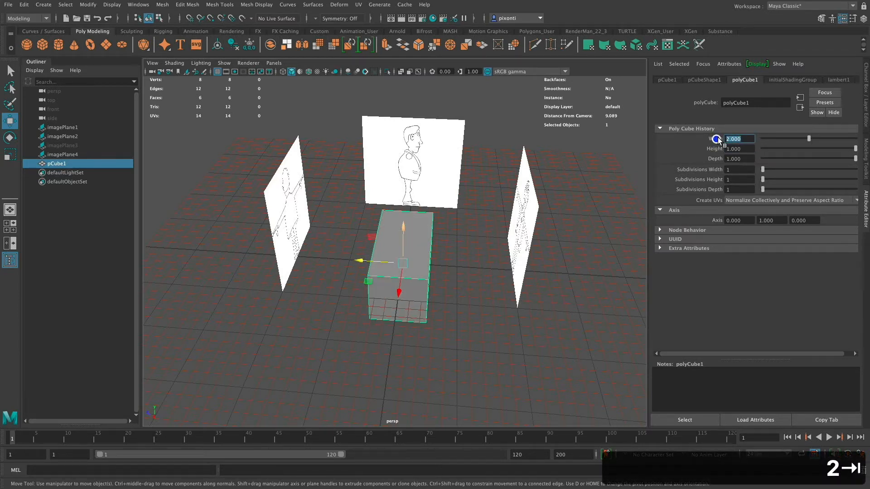
- Set the cube's width to 1 and its height to 2 in its polyCube history
left_click_drag(737, 139, 722, 140)
type("1")
key("Tab")
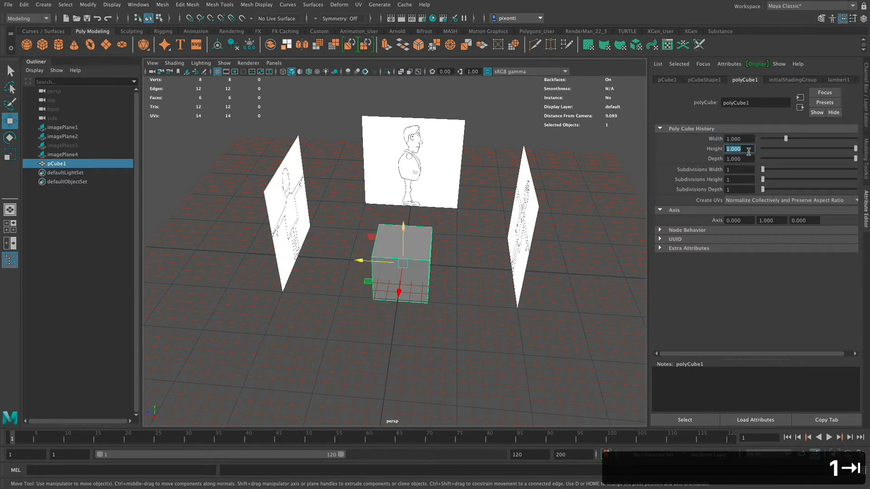
type("2")
key("Tab")
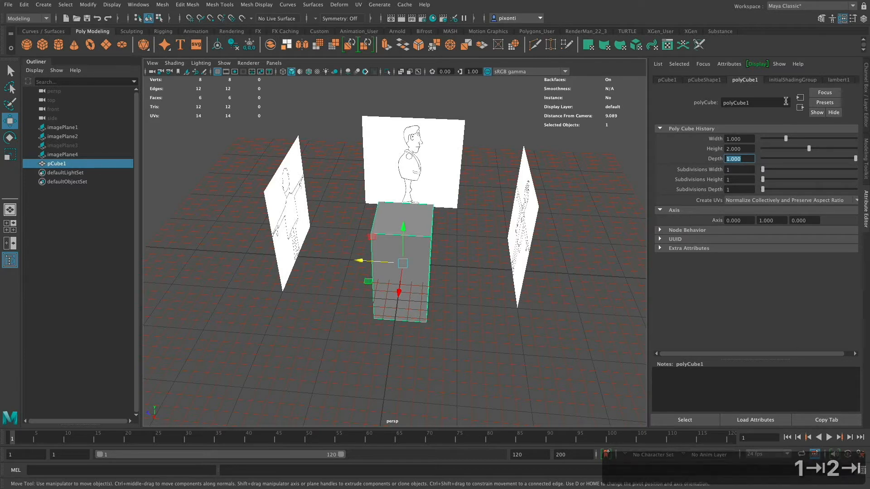
- Set the cube's width, height and depth subdivisions to 4 each
key("Tab")
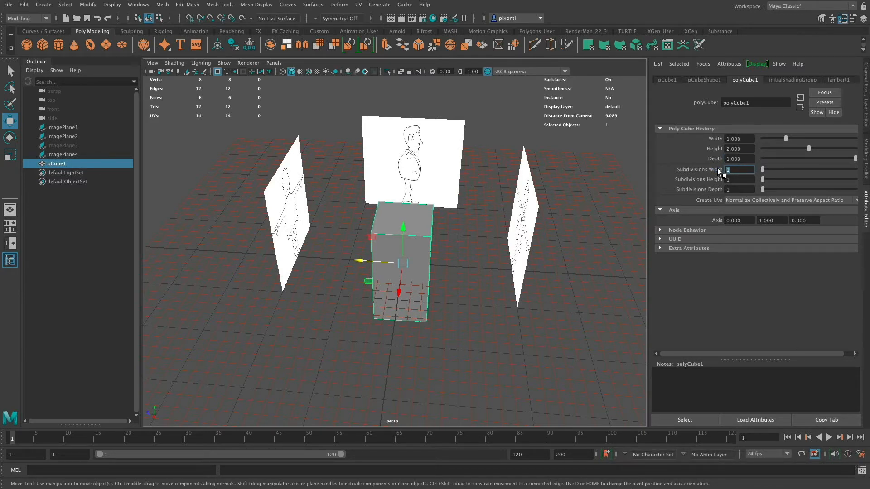
type("4")
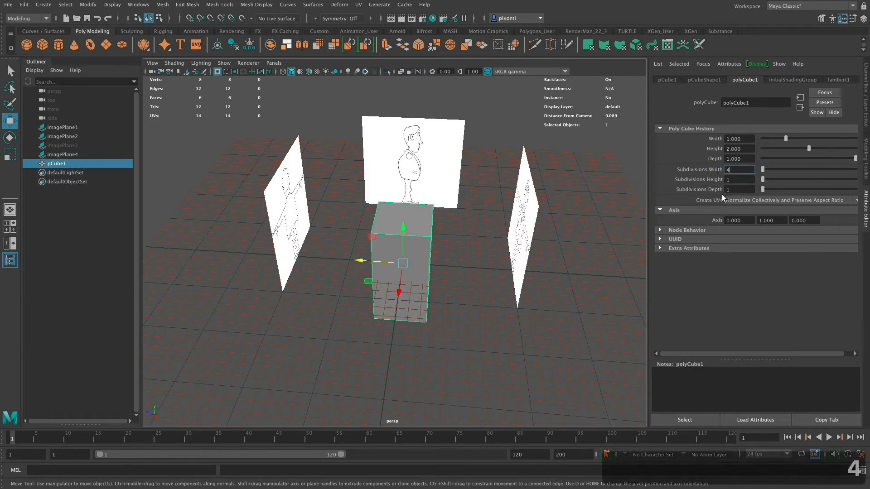
key("Tab")
type("4")
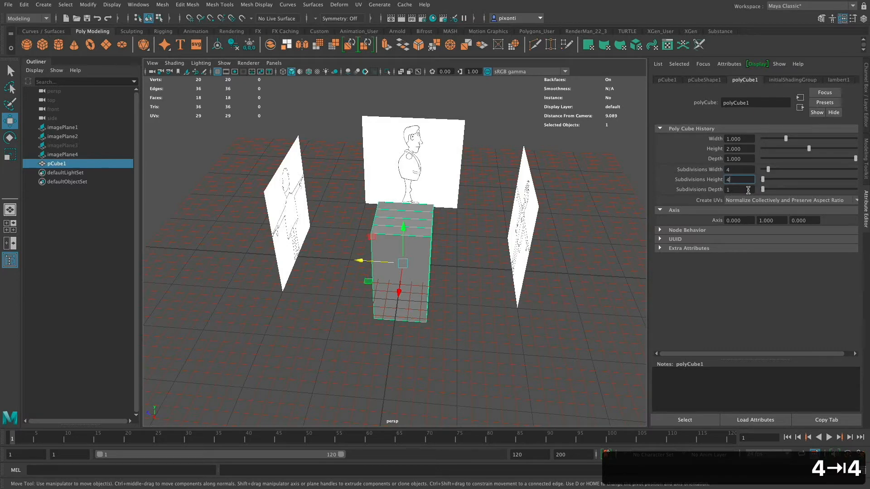
key("Tab")
type("4")
key("Tab")
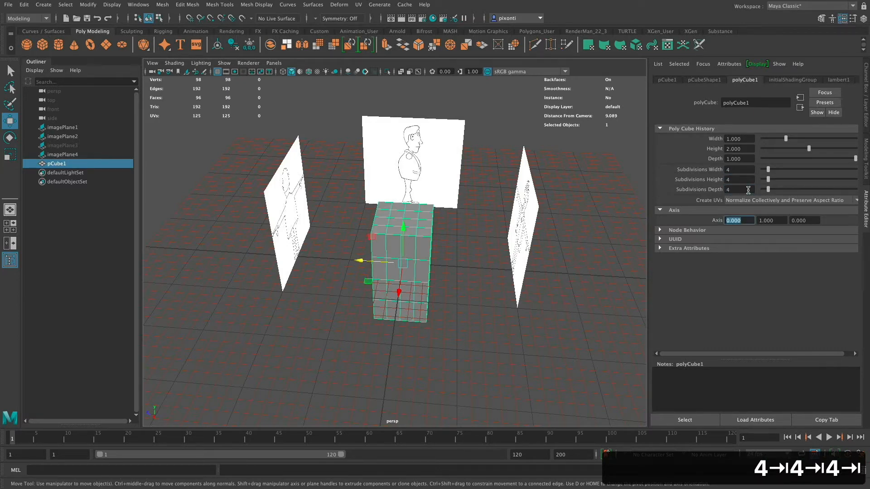
- Move the cube's pivot down to the centre of its base with vertex snapping
left_click_drag(402, 276, 438, 220, "super")
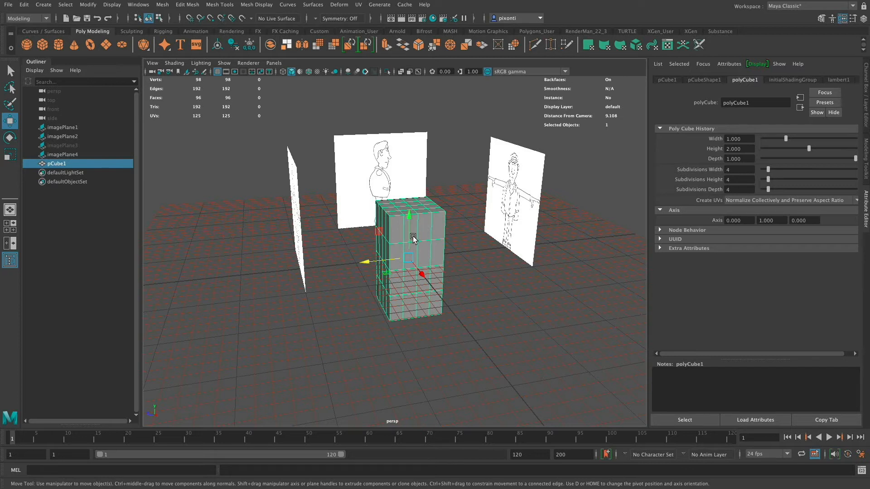
key("d")
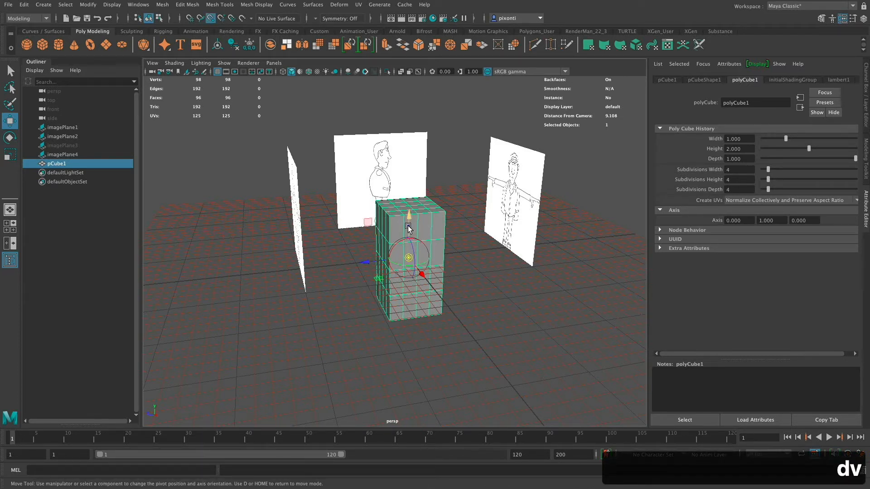
left_click_drag(408, 228, 407, 323)
key("d")
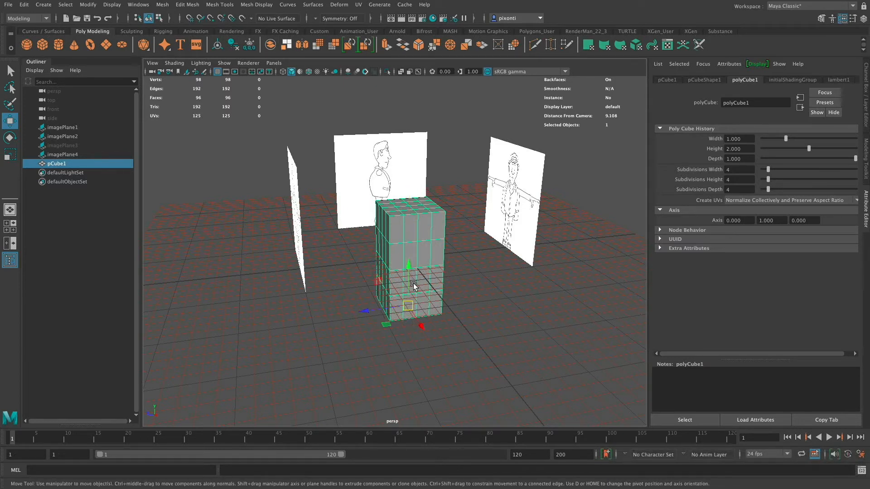
- Raise the cube along Y with grid snapping so its base stands on the grid
key("x")
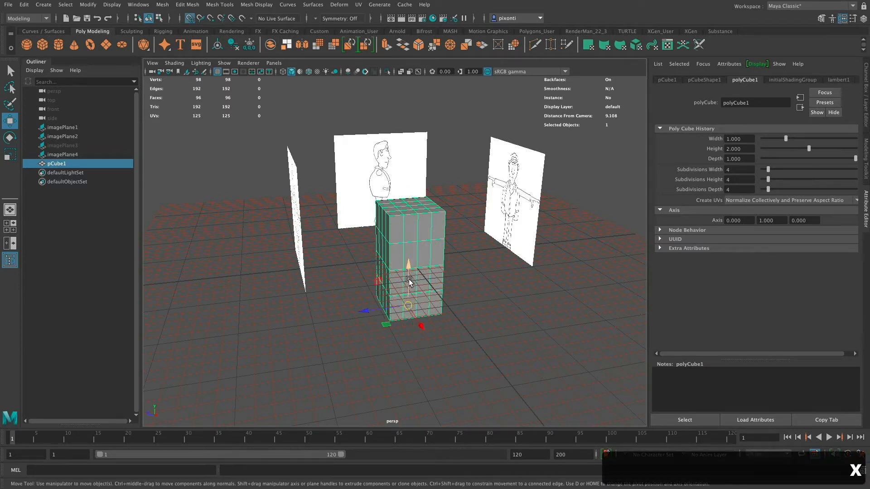
left_click_drag(409, 269, 409, 218)
mouse_move(444, 284)
left_mouse_down("alt")
mouse_move(419, 265)
mouse_move(437, 263)
mouse_move(468, 316)
mouse_move(527, 285)
mouse_move(459, 291)
left_mouse_up("alt")
- Snap the cube's pivot to the centre vertex of its top face and on to the nearest top corner
key("d")
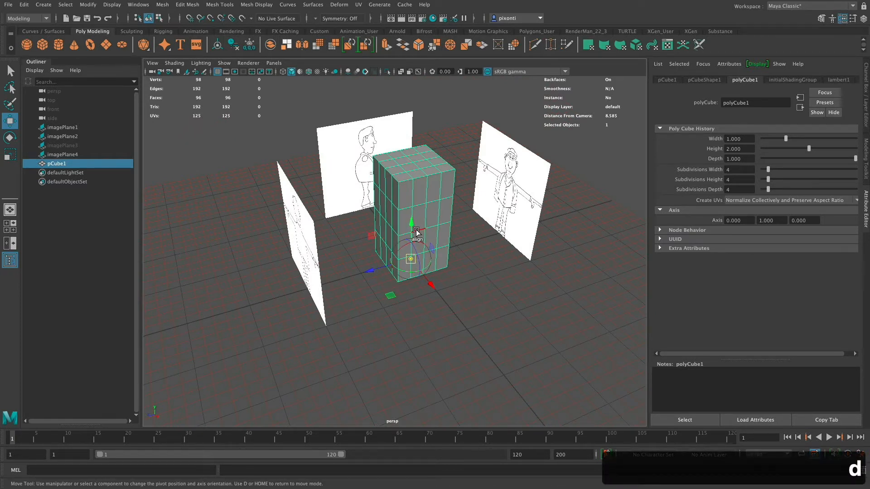
key("v")
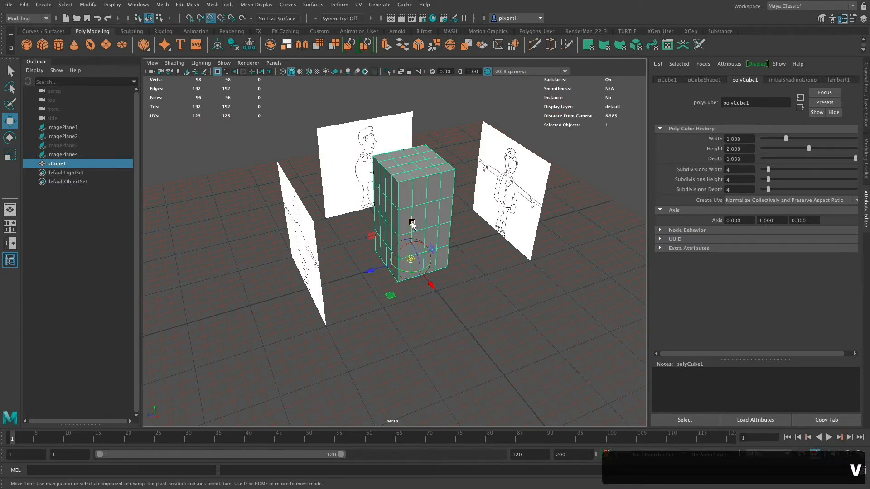
left_click_drag(412, 224, 414, 164)
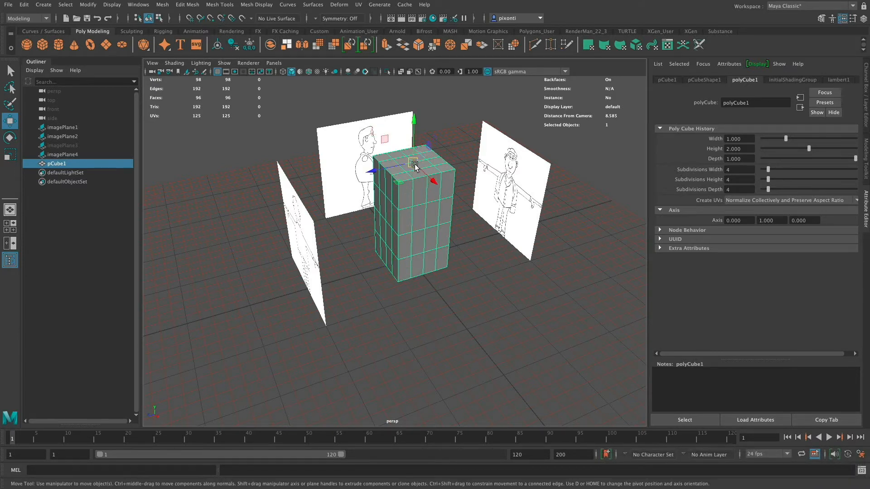
key("d")
key("v")
left_click_drag(414, 164, 400, 185)
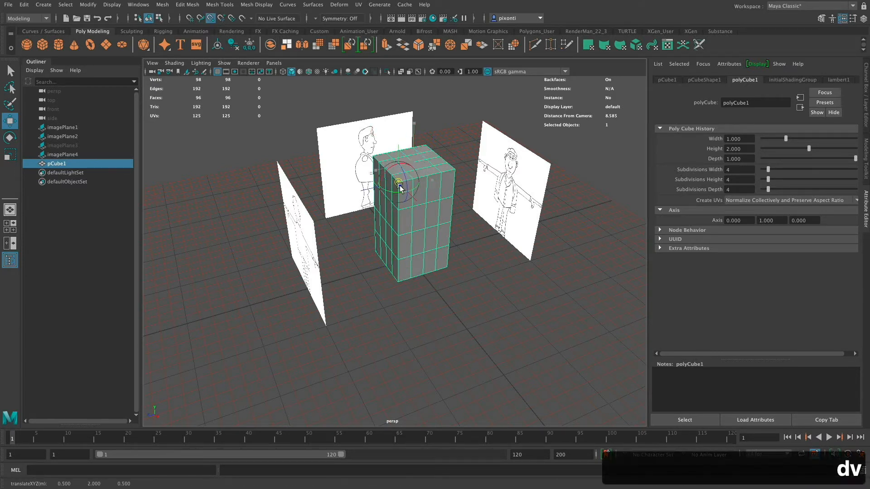
- Snap the cube's pivot down to the bottom corner and back to the centre of its base
key("v")
key("d")
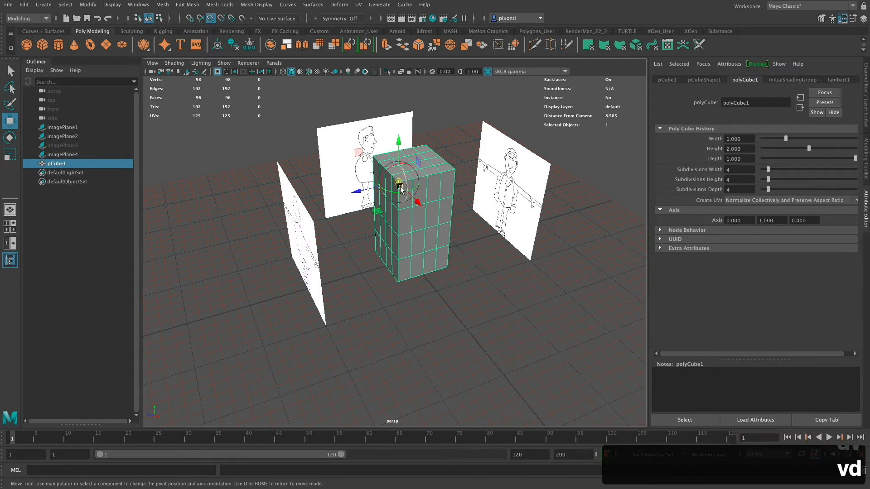
left_click_drag(400, 147, 405, 256)
key("v")
key("d")
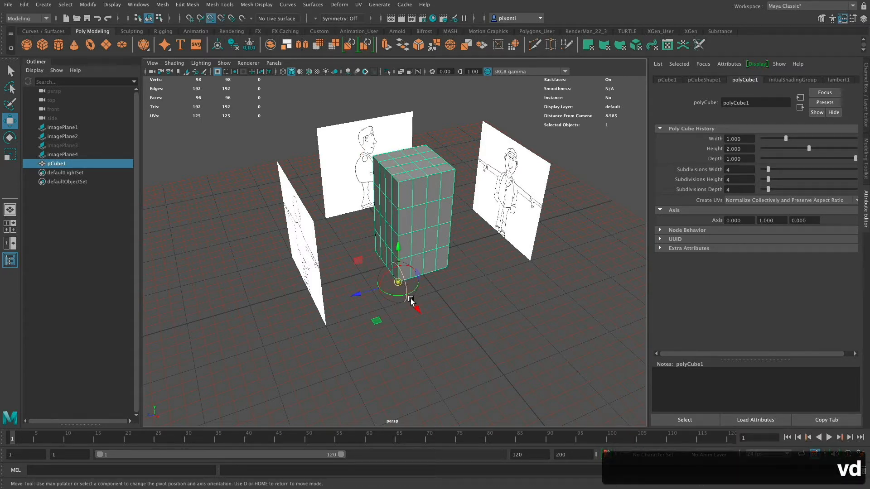
left_click_drag(411, 300, 415, 309)
left_click_drag(400, 281, 425, 254)
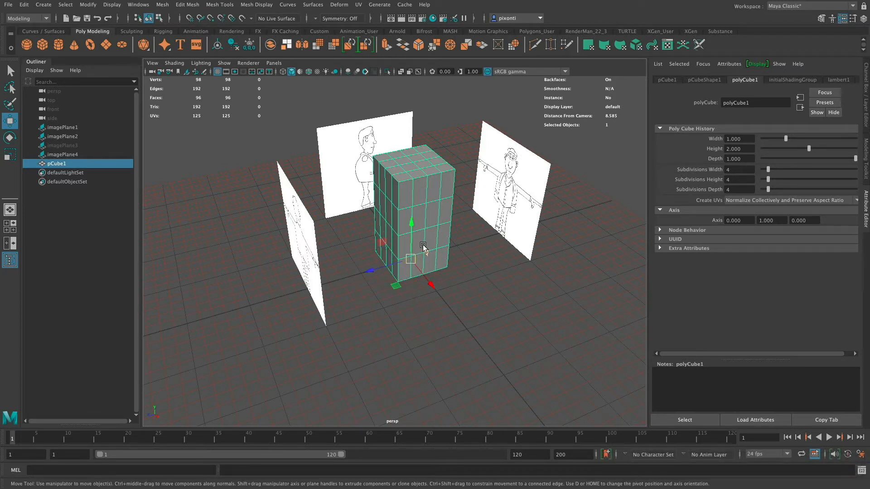
- Try moving the cube along Y with grid snapping from its base pivot
key("x")
key("x")
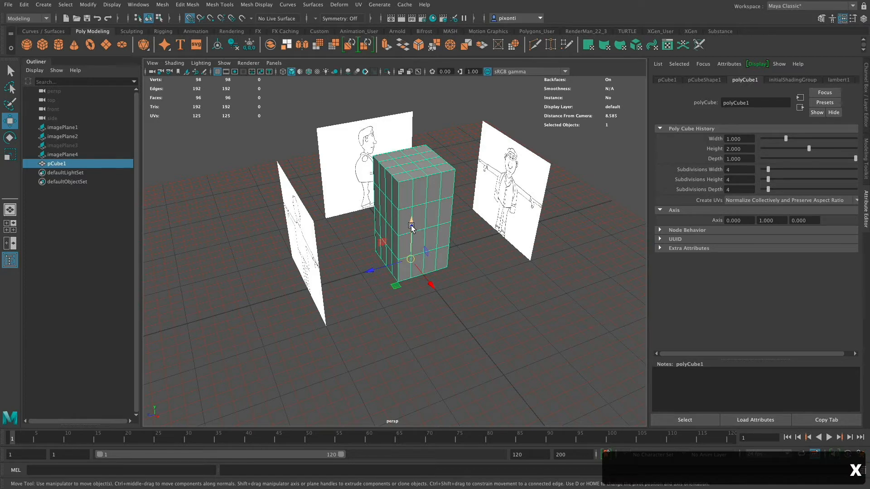
left_click_drag(412, 227, 413, 263)
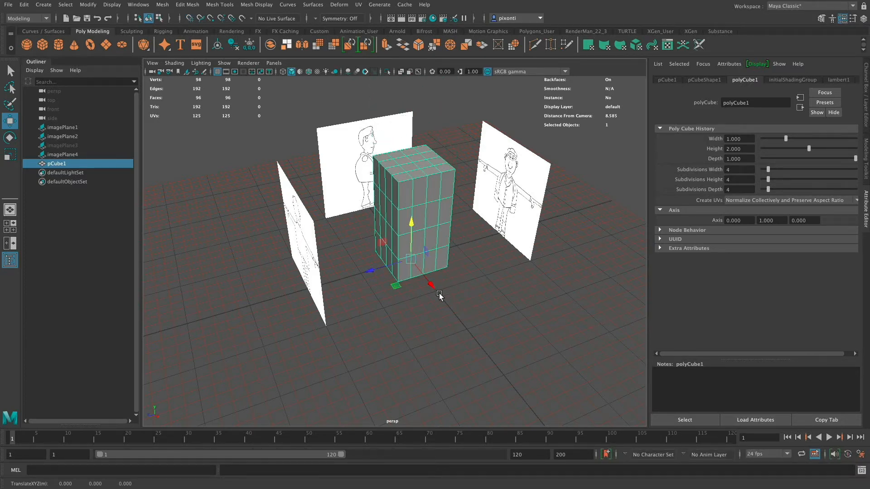
- Test a cube width of about 0.412 and undo it, and reduce the cube's depth to about 0.485
left_click_drag(440, 315, 421, 310, "alt")
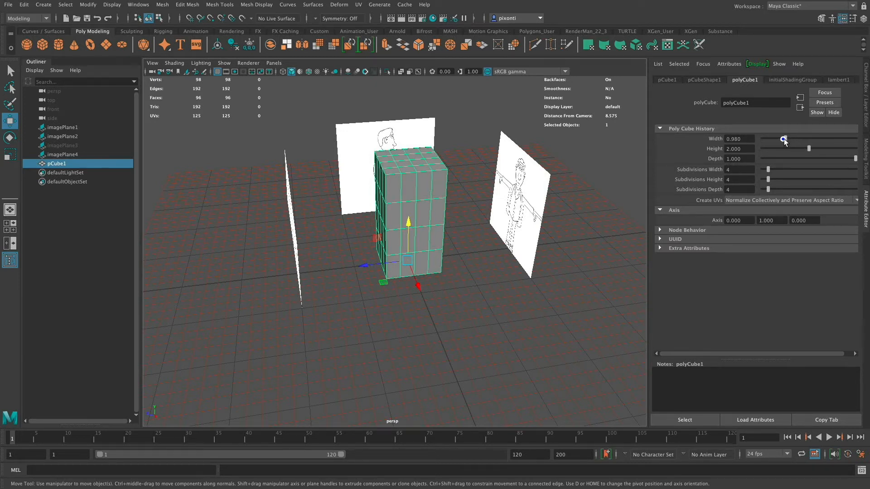
left_click_drag(784, 140, 772, 140)
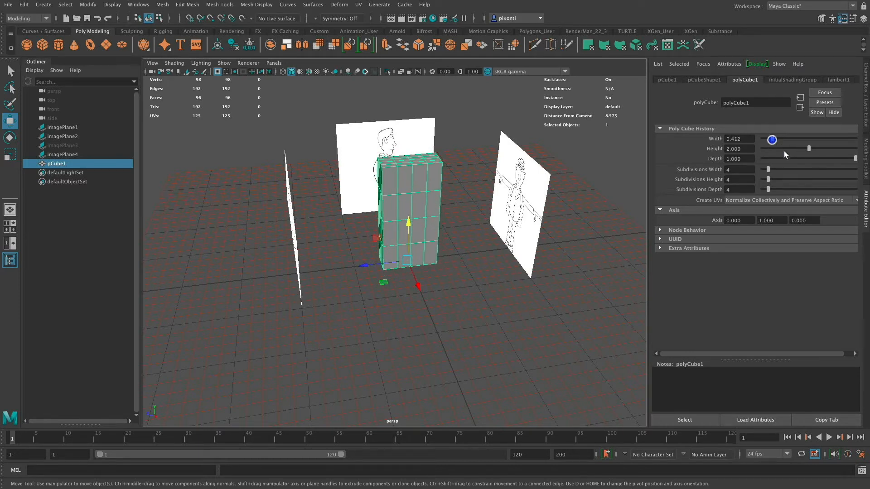
key("super+z")
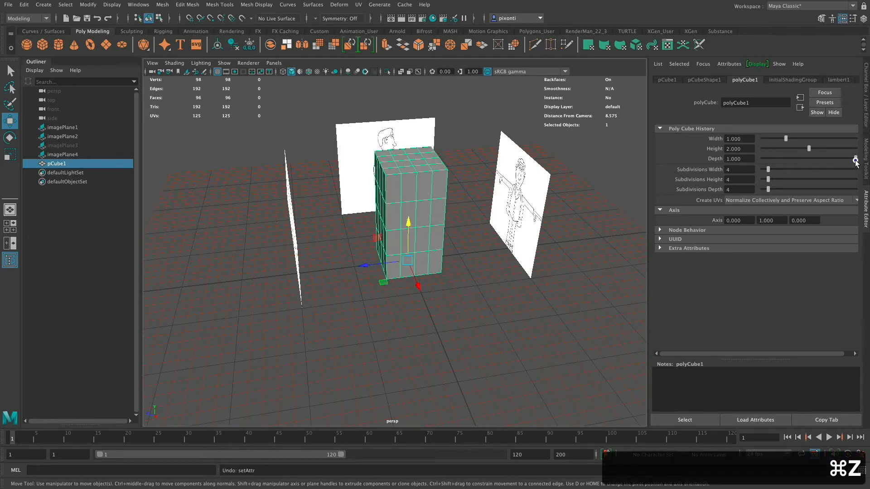
left_click_drag(856, 162, 808, 164)
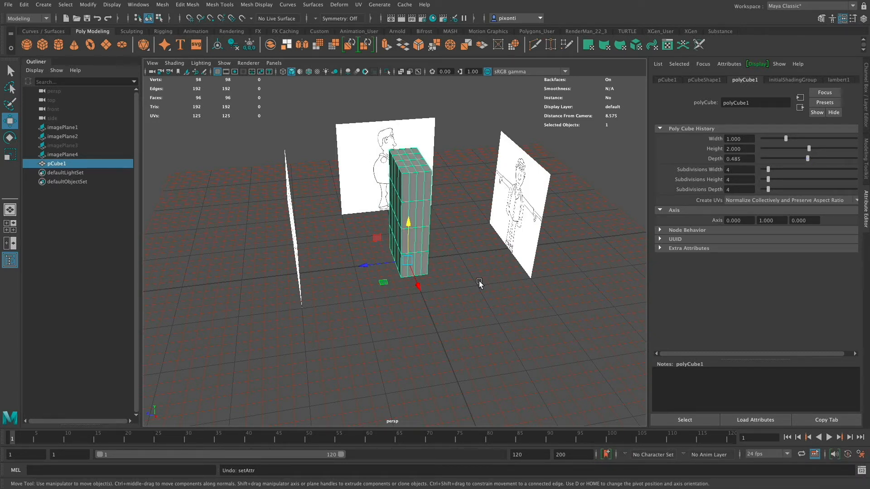
- Show the scene in four views and frame the whole cube in the top view
left_click(12, 228)
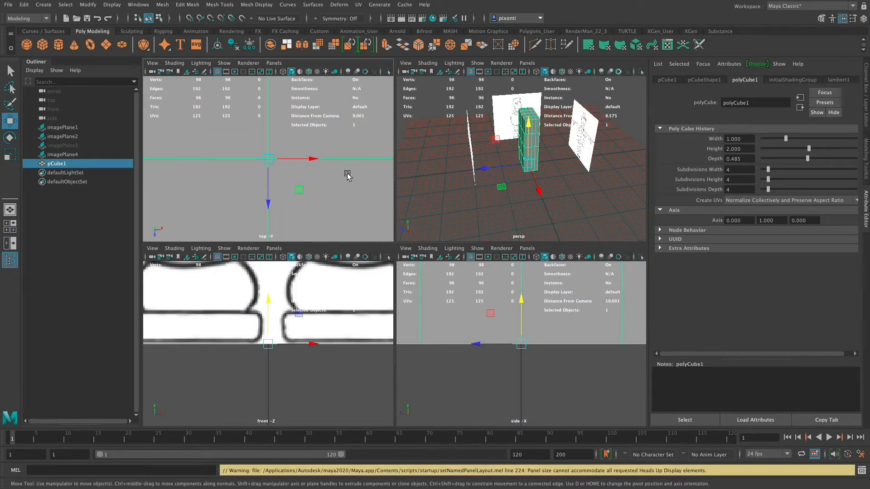
key("space")
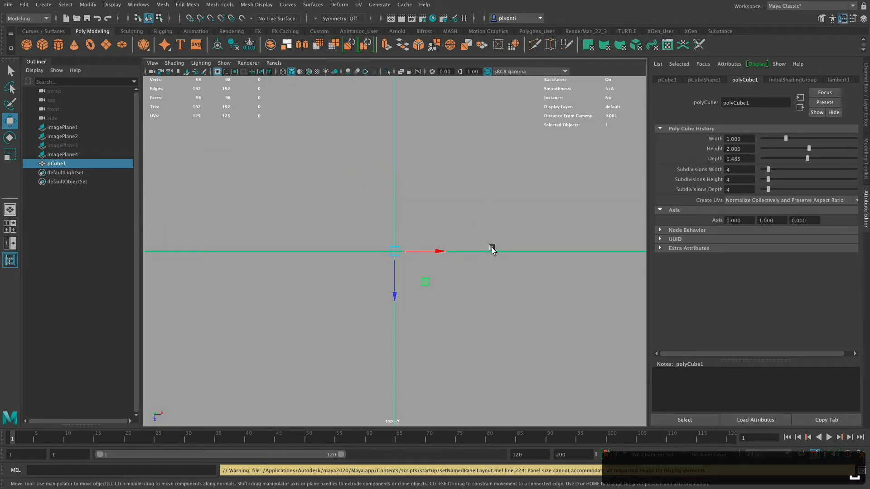
middle_click_drag(478, 251, 501, 228, "alt")
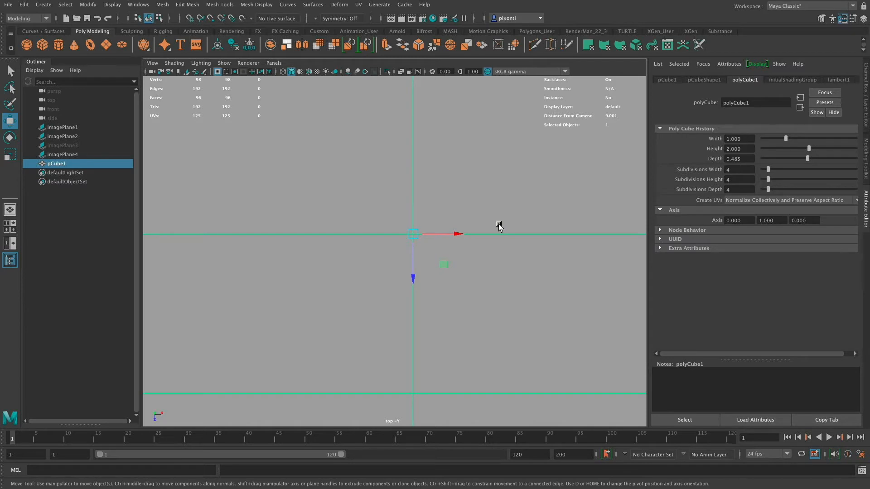
key("f")
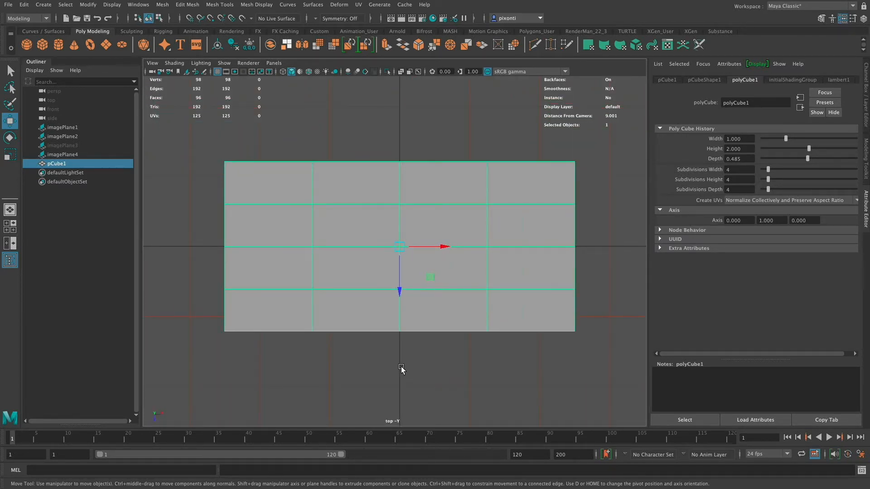
key("space")
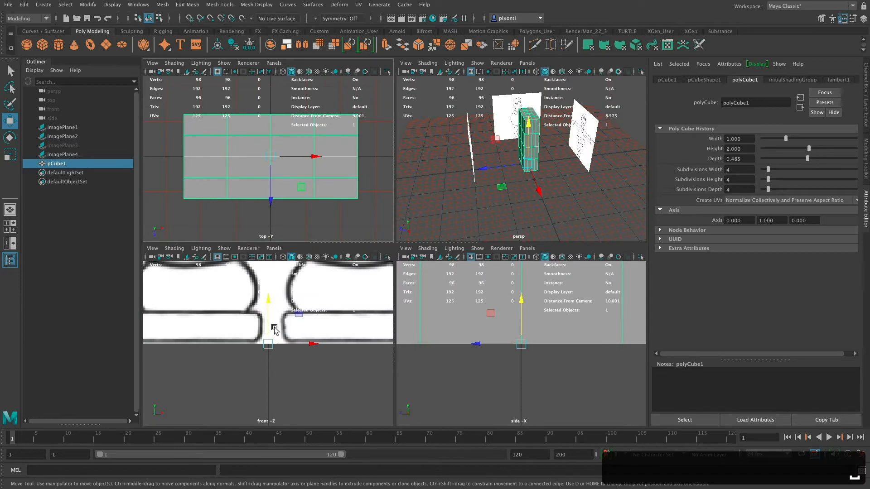
- Inspect the full character drawing in the front view and select its image plane
key("space")
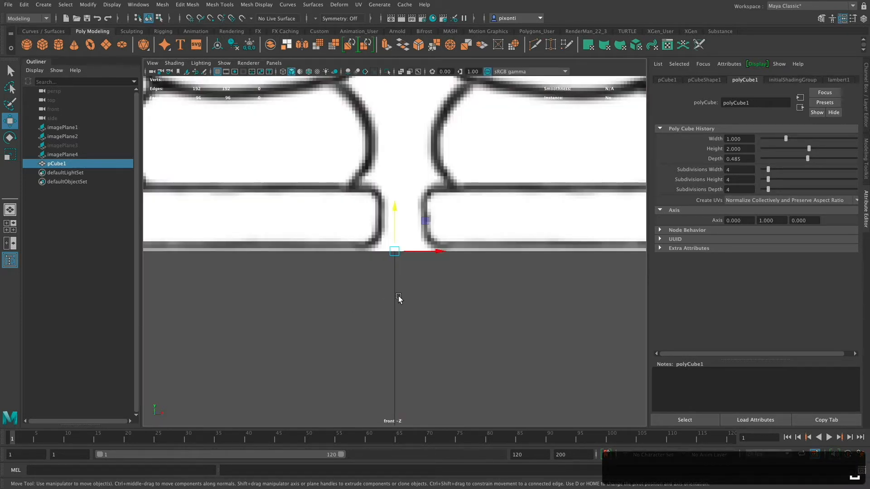
right_click_drag(369, 294, 460, 278, "alt")
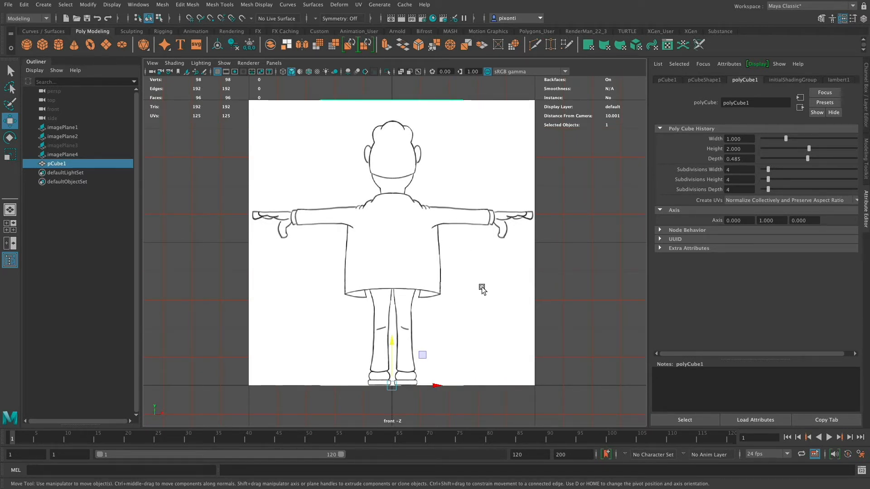
left_click(494, 316)
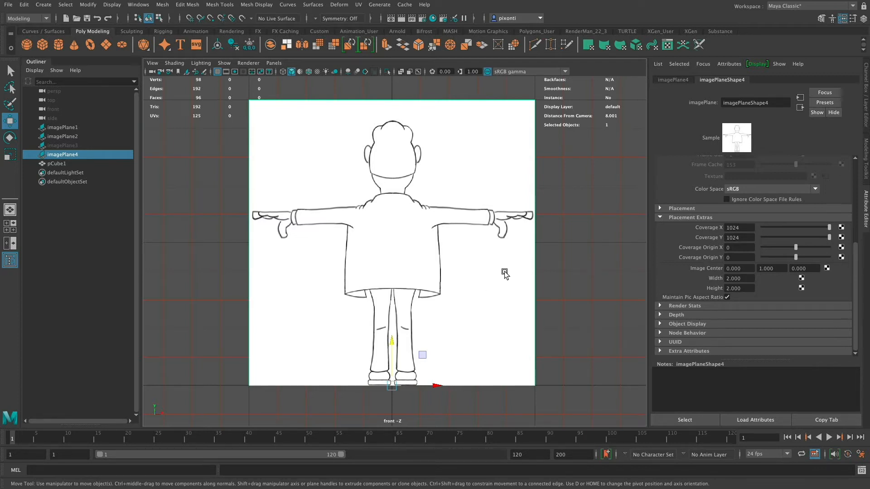
key("space")
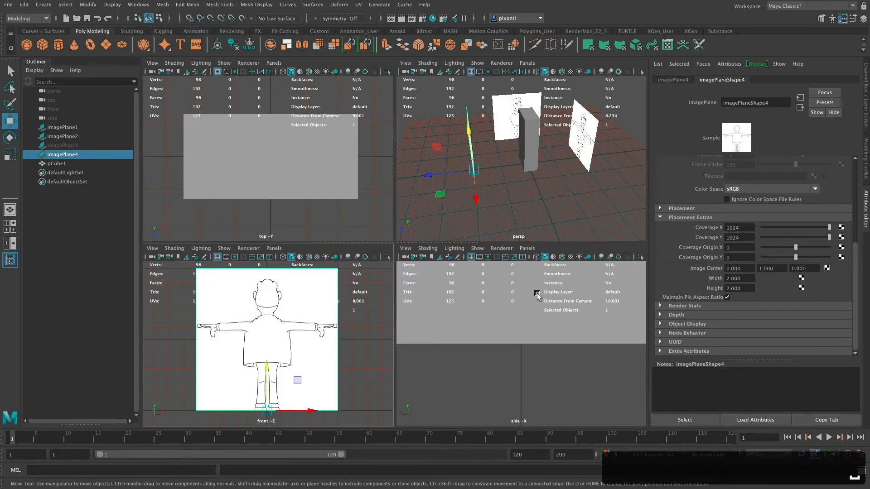
- Select the cube in the side view and turn on X-Ray shading to see the side drawing through it
key("space")
scroll(600, 264, "down", 15)
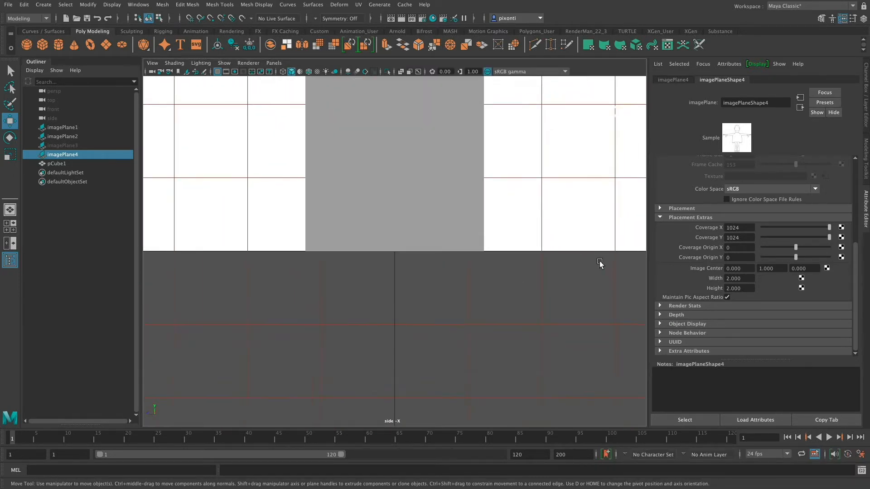
scroll(600, 264, "down", 7)
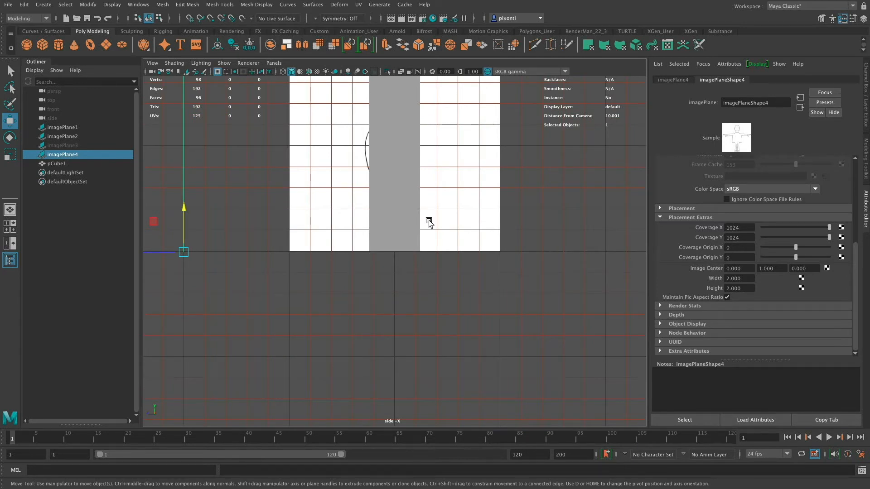
middle_click_drag(428, 219, 441, 333, "alt")
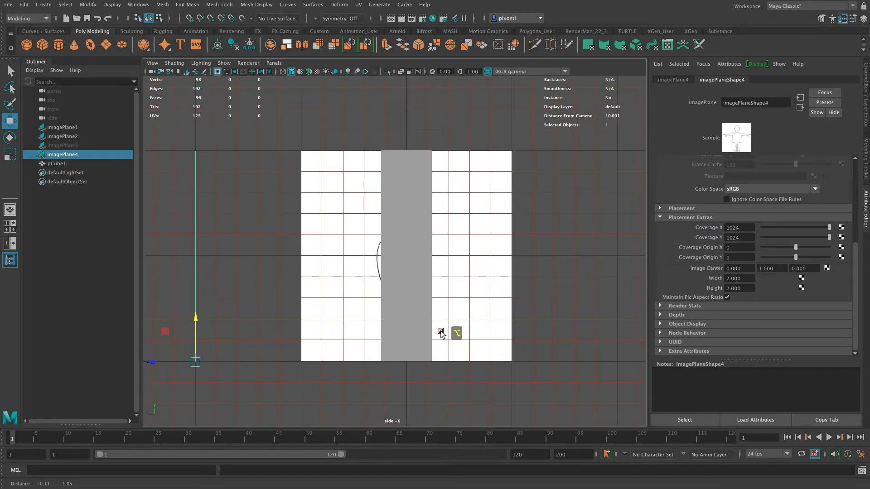
left_click(425, 216)
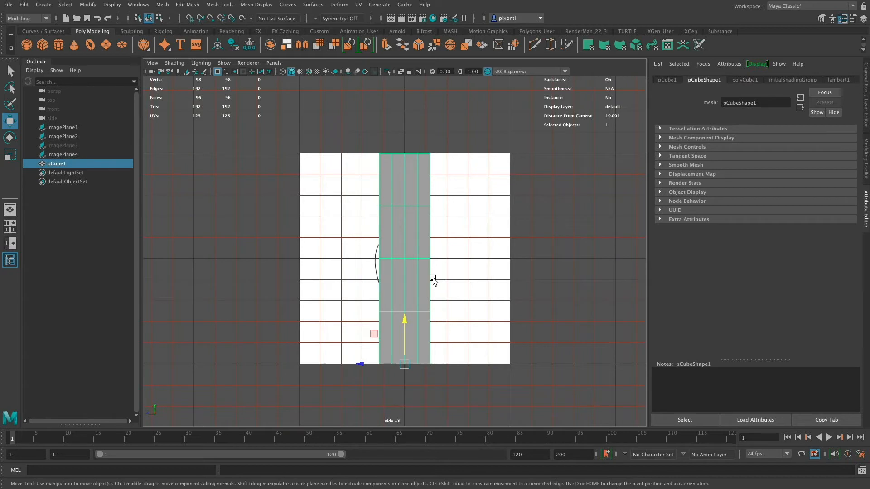
left_click(174, 63)
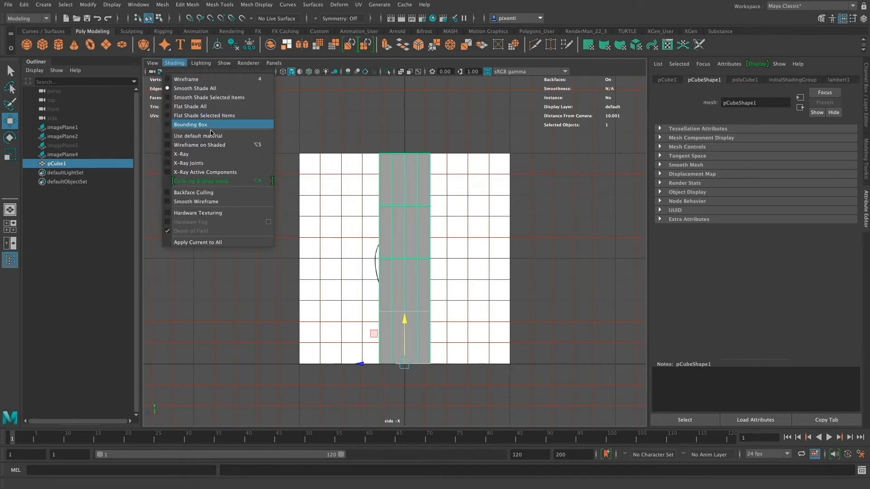
left_click(214, 154)
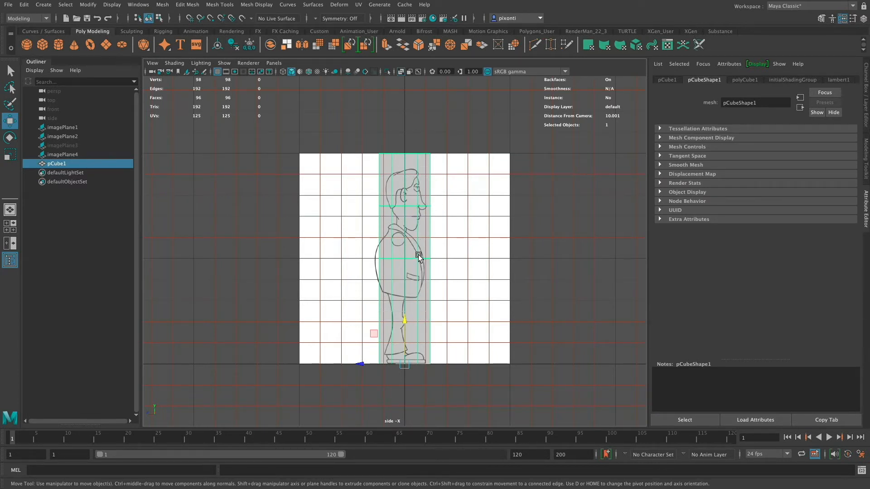
- Lower the cube's top row of vertices to the top of Bob's head in the side view
right_click_drag(419, 257, 651, 246, "alt")
middle_click_drag(483, 249, 467, 340, "alt")
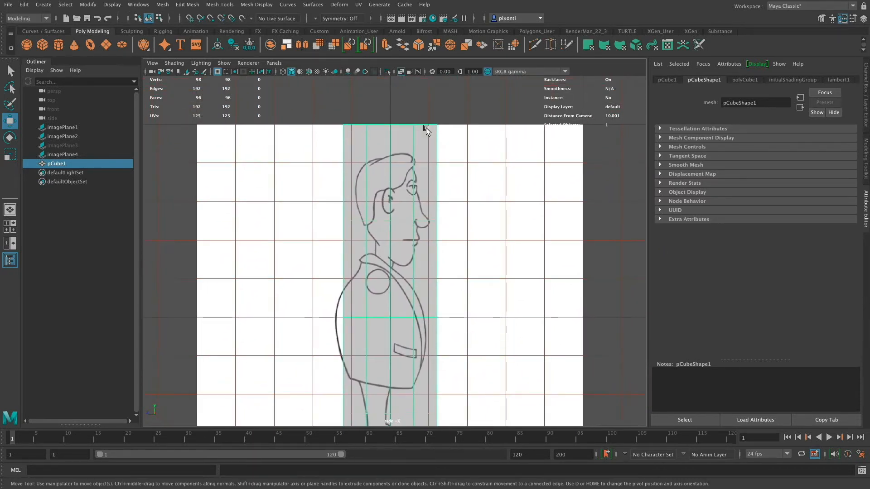
right_click_drag(413, 135, 380, 134)
left_click_drag(345, 119, 457, 140)
left_click_drag(391, 100, 391, 128)
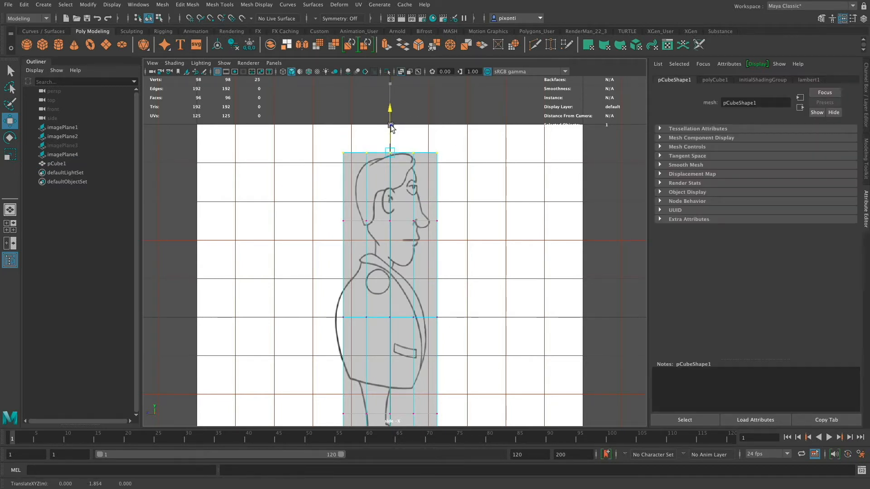
- Move the top front corner vertices down and in to the forehead, and pull the next front vertices in to the nose
left_click_drag(442, 137, 424, 175)
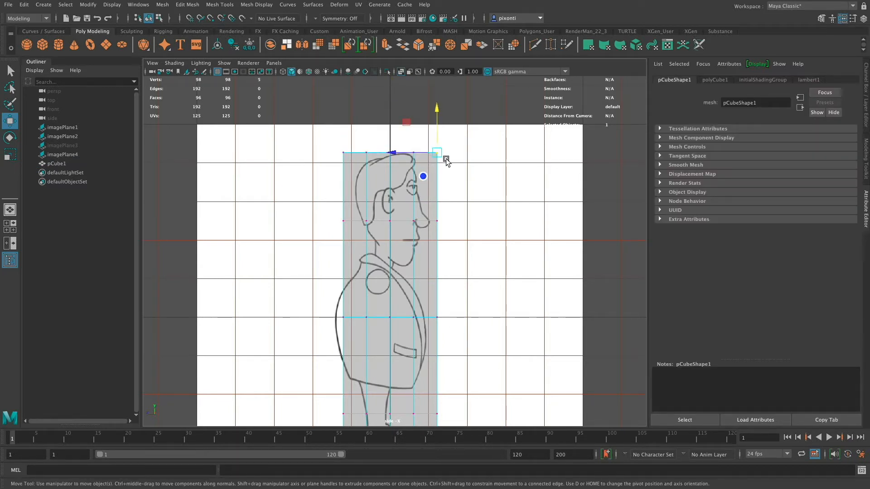
left_click_drag(436, 123, 435, 155)
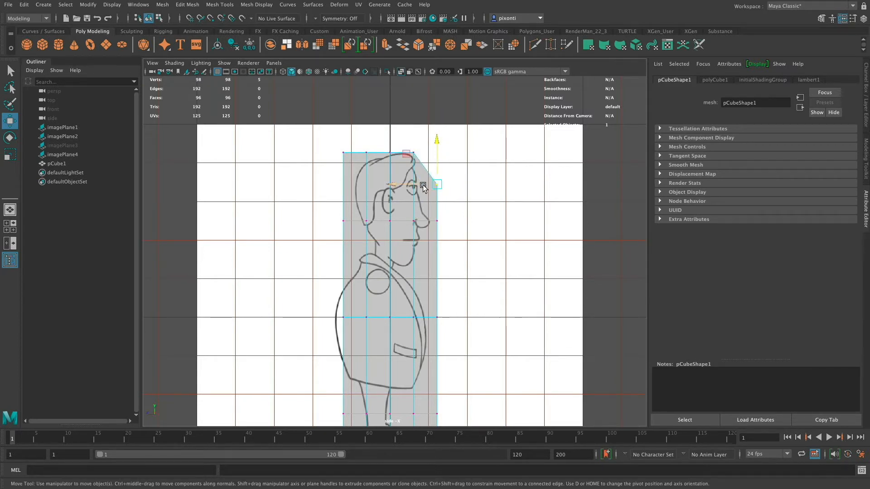
left_click_drag(435, 186, 406, 187)
left_click_drag(443, 211, 414, 223)
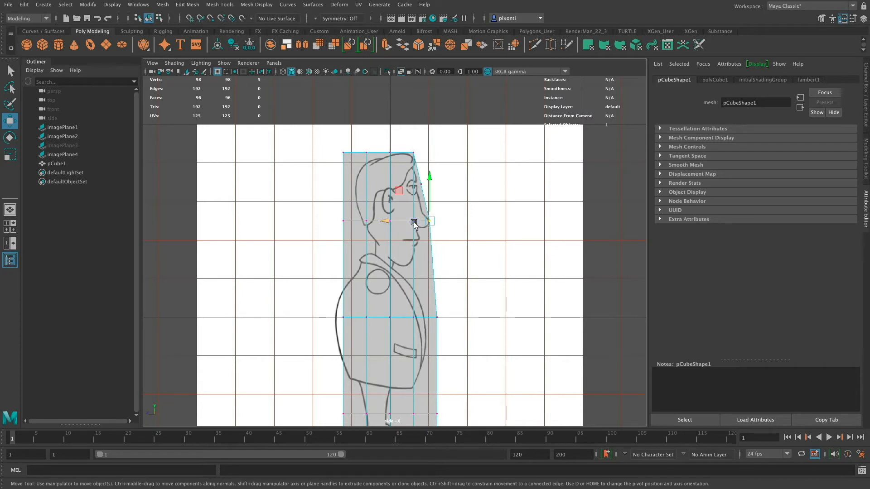
- Move the top rear corner vertices and the rear vertices below them in to follow the back of Bob's head
left_click(342, 154)
left_click_drag(342, 120, 379, 161)
left_click_drag(367, 115, 369, 113)
left_click_drag(337, 197, 383, 214)
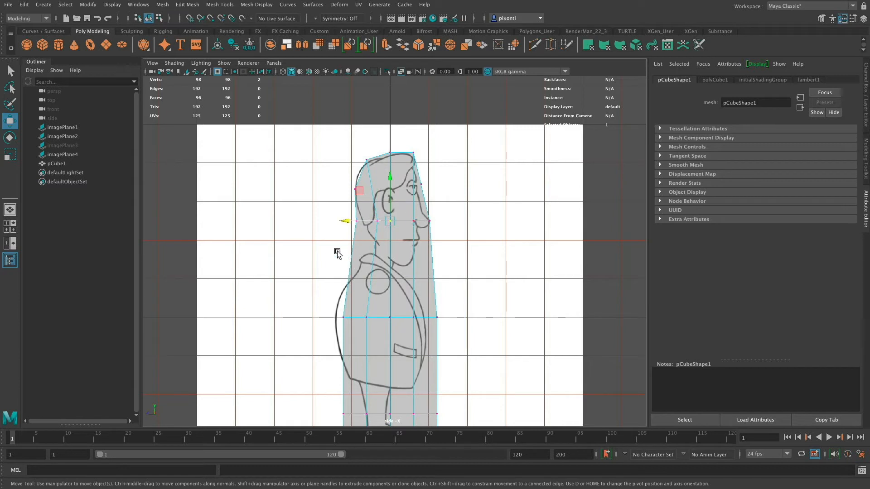
- Pull the cube's mid-height rear vertices out to the back of Bob's jacket
left_click(376, 271)
left_click(368, 291)
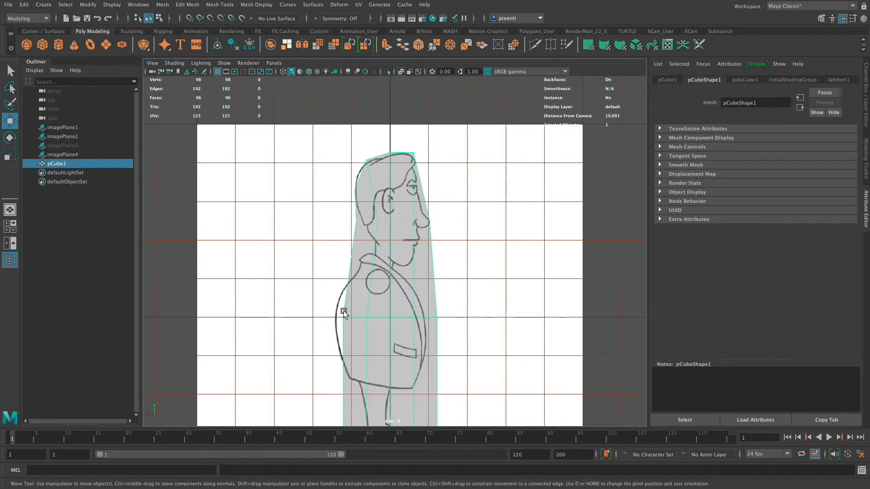
right_click_drag(396, 165, 353, 166)
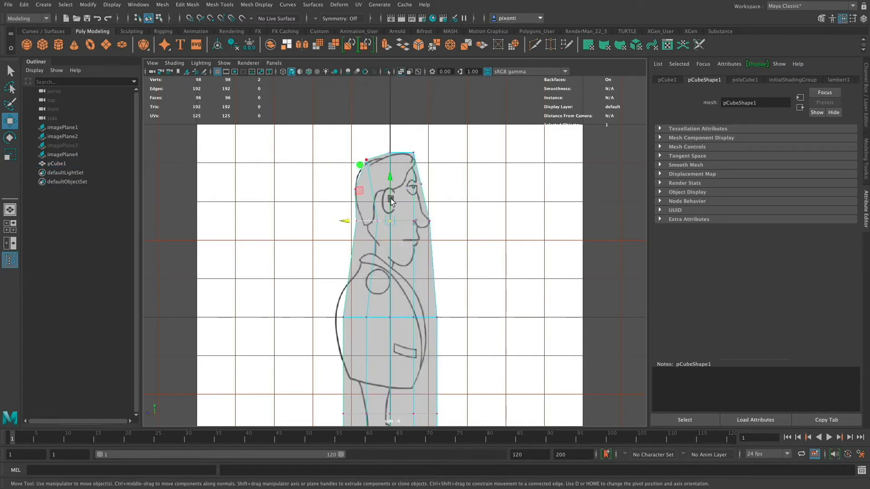
left_click_drag(328, 317, 317, 317)
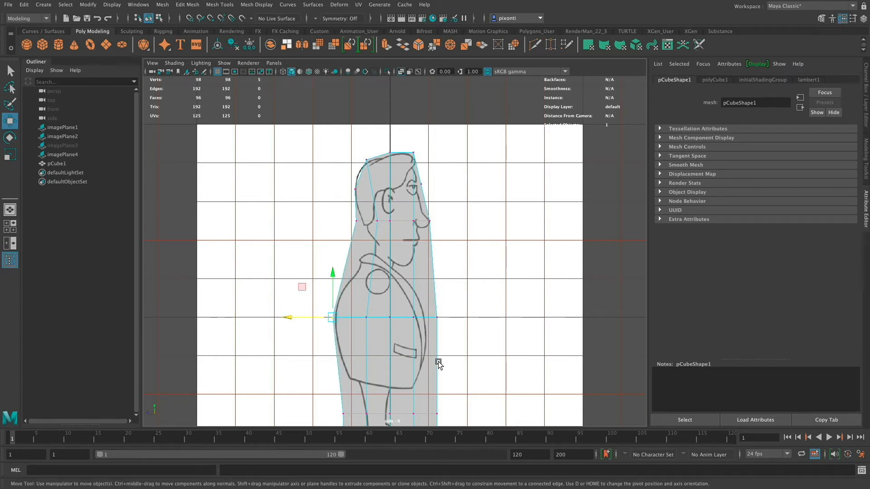
- Pull the rear and front vertices of the leg-level row inward towards Bob's legs
middle_click_drag(410, 346, 408, 207, "alt")
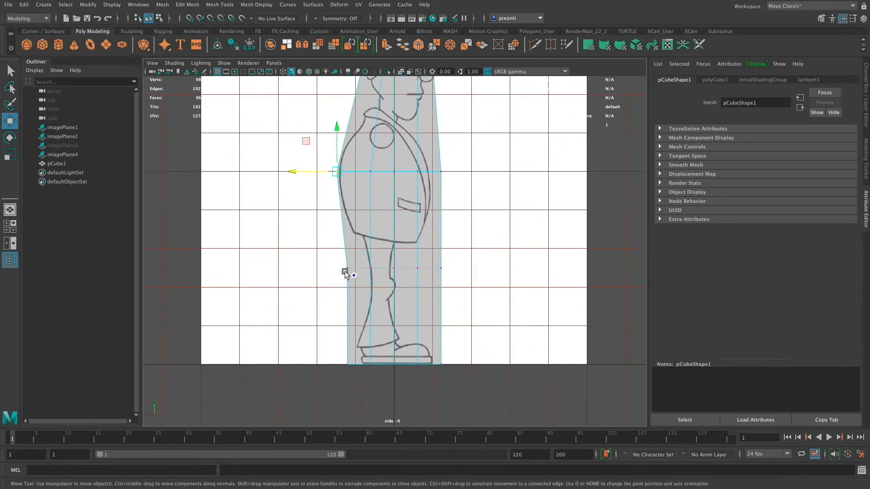
left_click(347, 268)
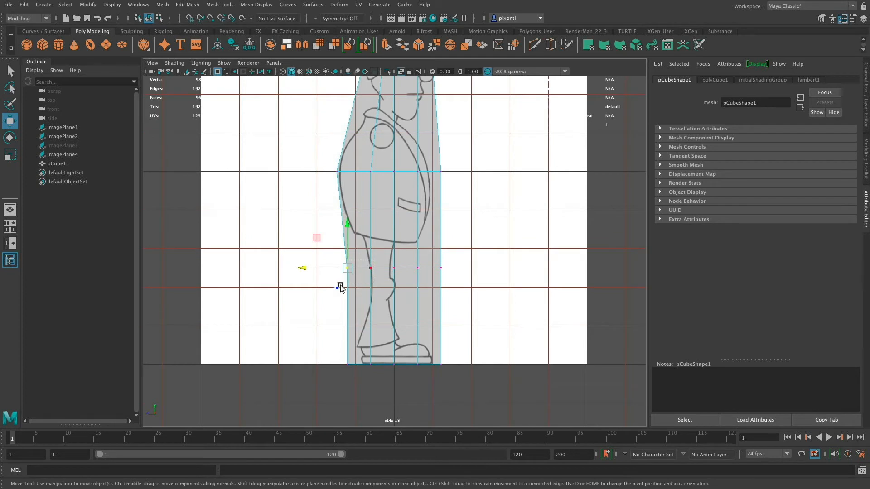
left_click_drag(339, 269, 352, 270)
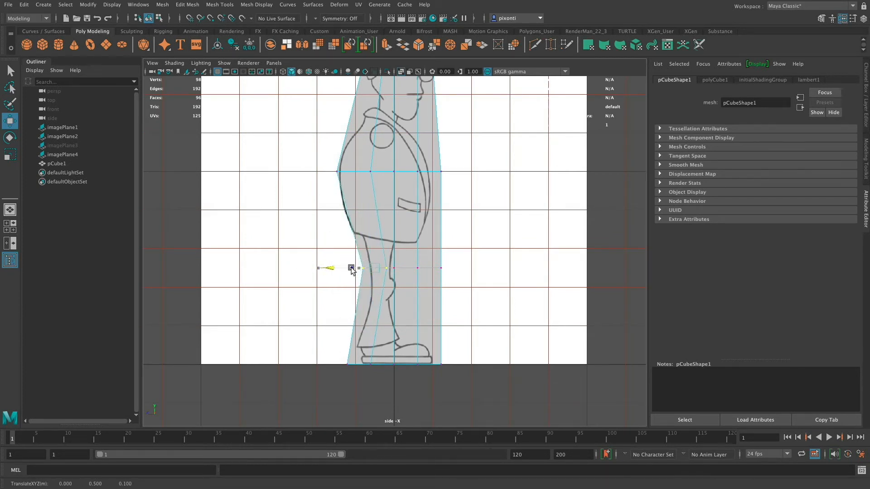
left_click_drag(448, 264, 385, 270)
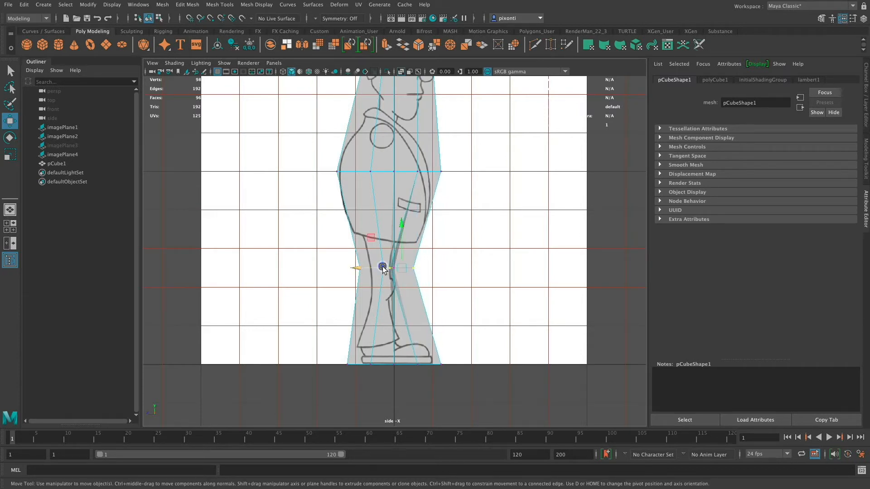
- Lower the middle and front vertices of the waist row and pull the front ones in to Bob's belly
left_click_drag(426, 179, 425, 179)
left_click_drag(441, 139, 429, 179)
left_click_drag(394, 157, 393, 170)
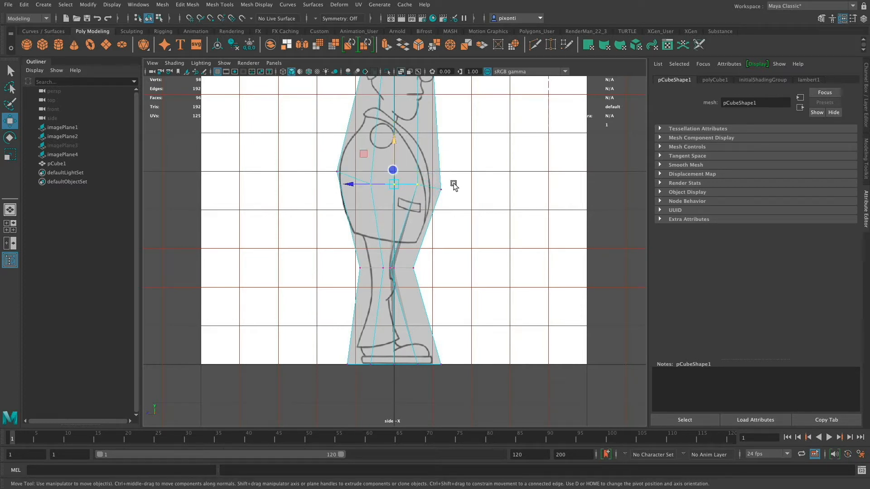
left_click_drag(453, 194, 422, 194)
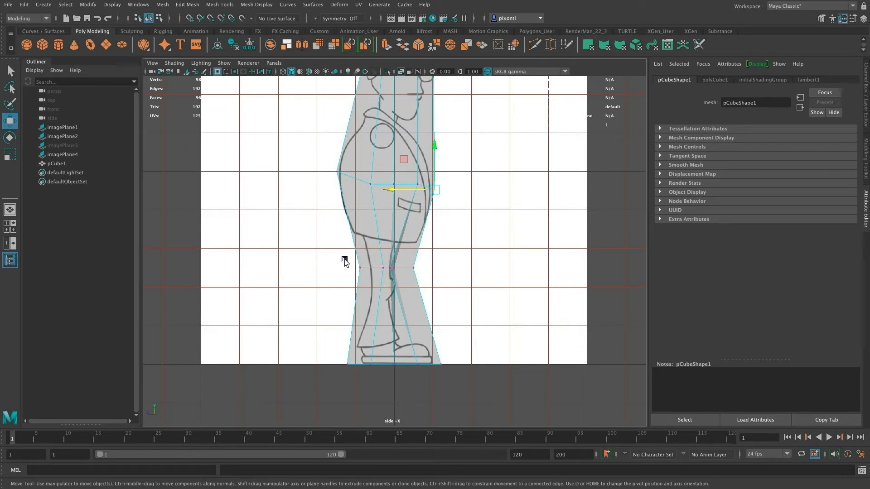
- Narrow the leg-level row further to the trousers and pull the base corner vertices in towards the shoe's heel and toe
mouse_move(345, 260)
left_mouse_down()
mouse_move(374, 273)
mouse_move(353, 269)
left_mouse_up()
left_click_drag(422, 264, 390, 269)
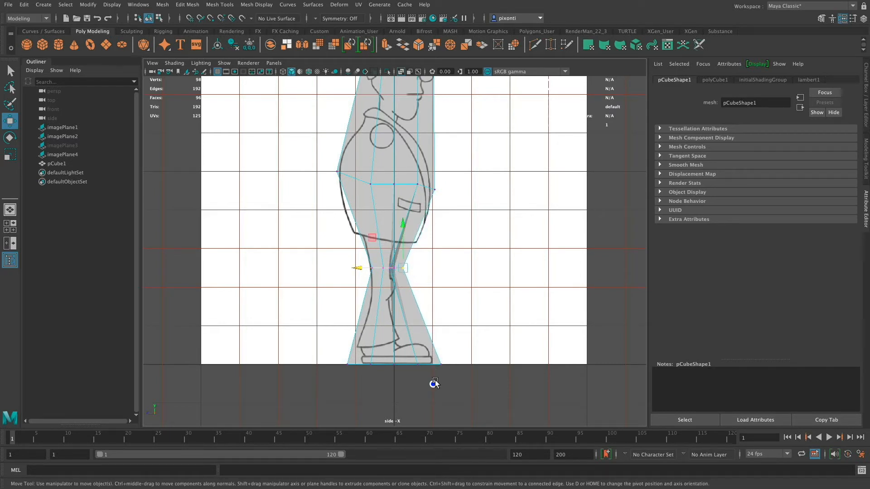
left_click_drag(433, 382, 416, 365)
mouse_move(341, 362)
left_mouse_down()
mouse_move(353, 368)
mouse_move(331, 365)
left_mouse_up()
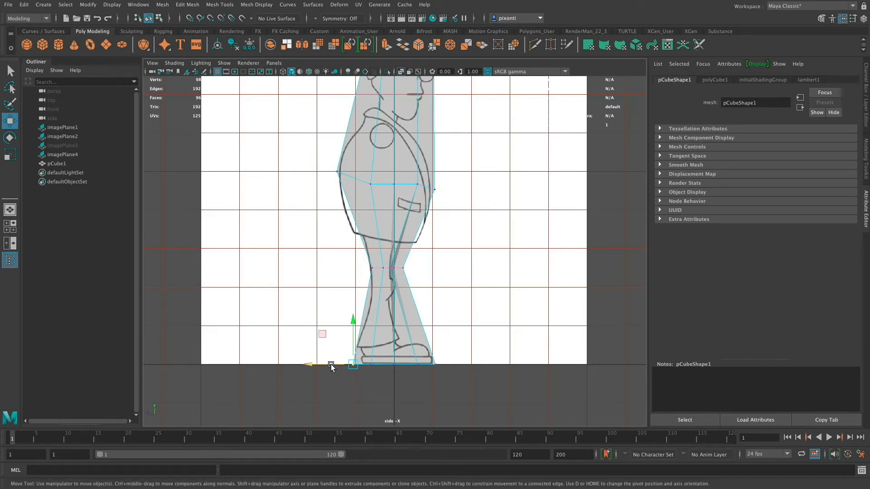
- Move the back-view image plane along the depth axis from in front of the cube to behind the front-view image plane
key("space")
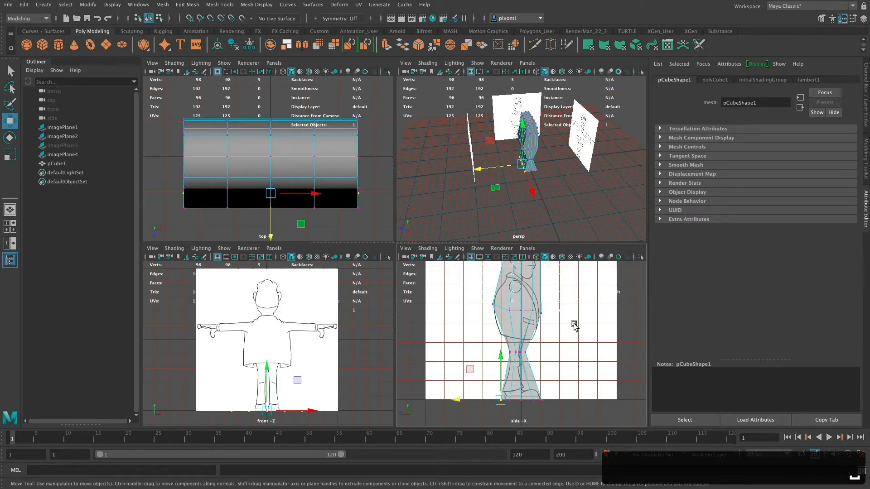
key("space")
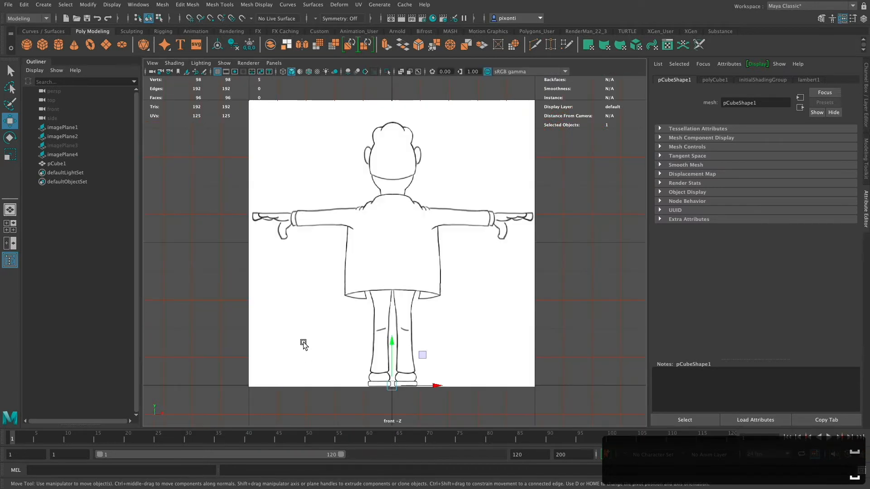
left_click(498, 263)
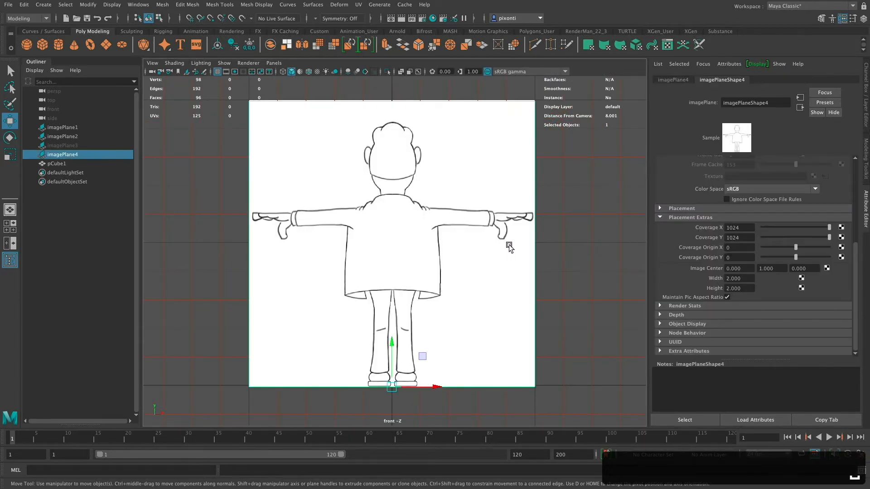
key("space")
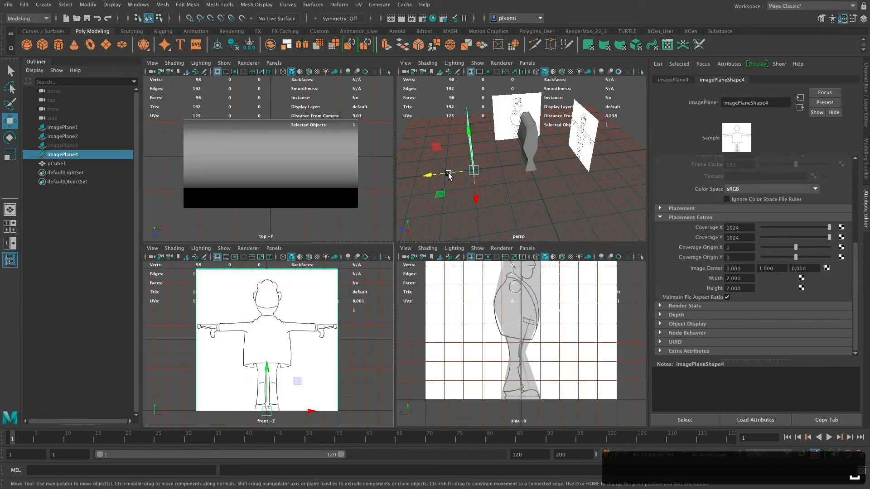
left_click_drag(448, 174, 512, 172)
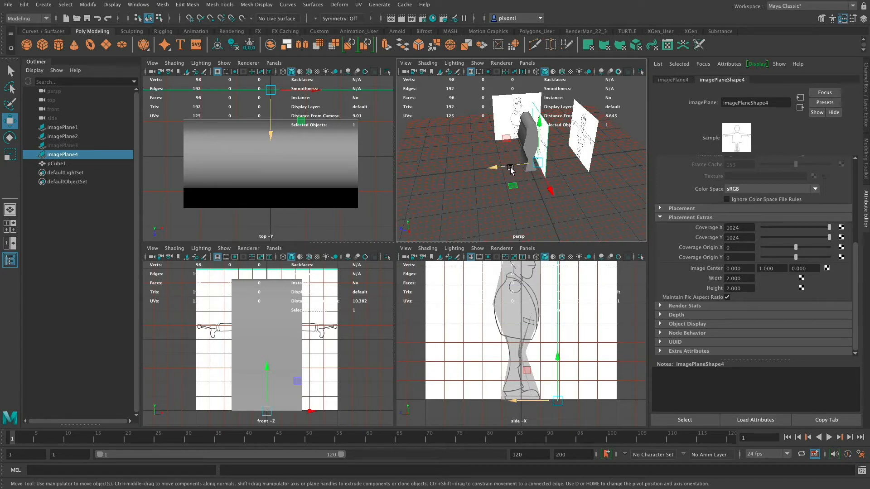
left_click_drag(513, 169, 592, 162)
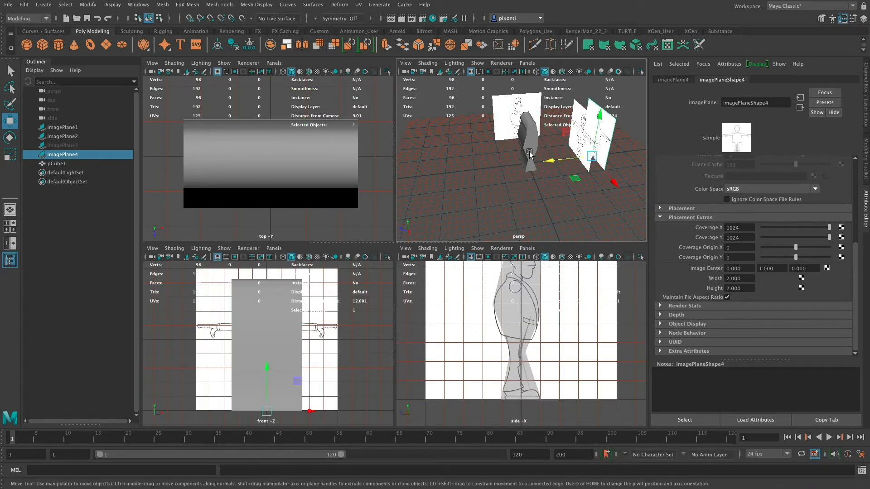
- Select the cube and turn on X-Ray shading in the front view
key("space")
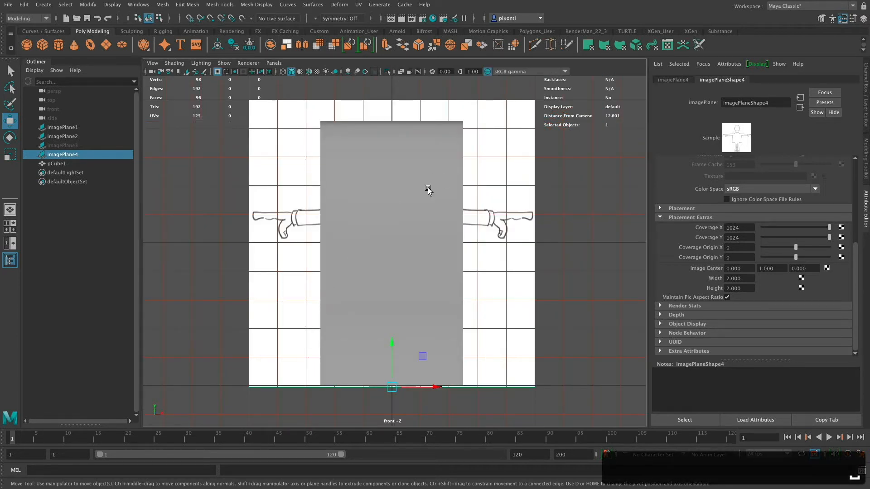
left_click(353, 191)
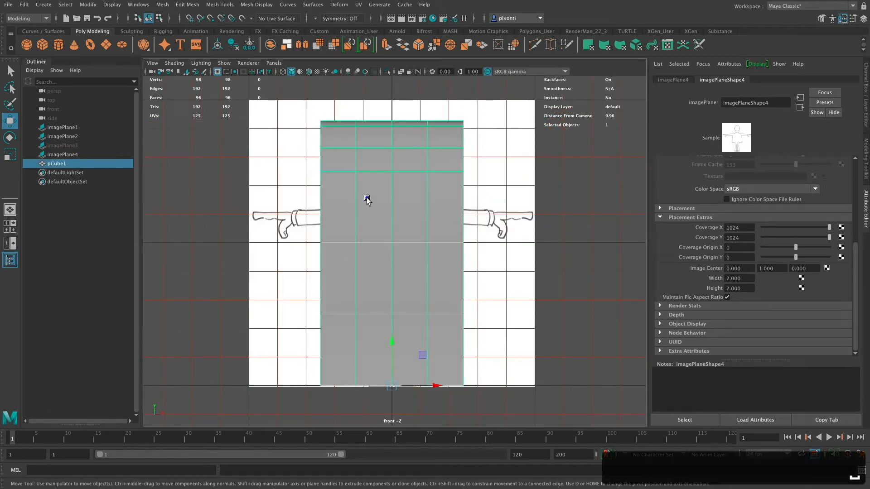
left_click(178, 63)
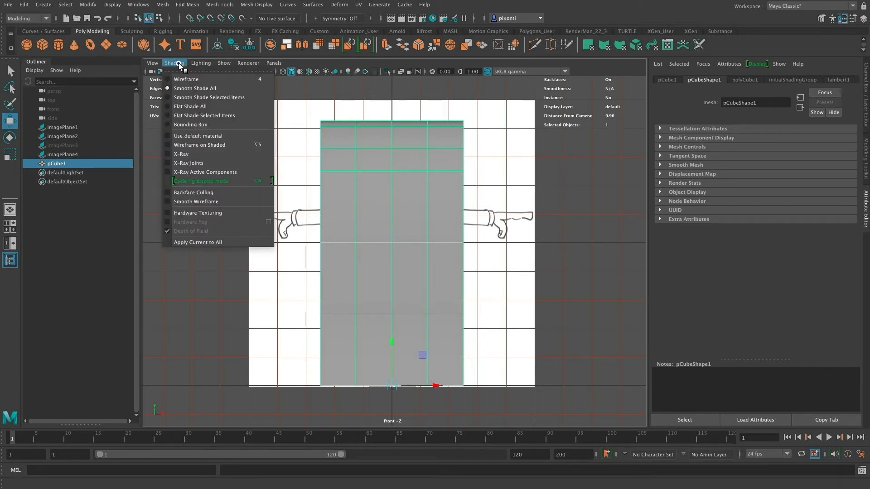
left_click(197, 154)
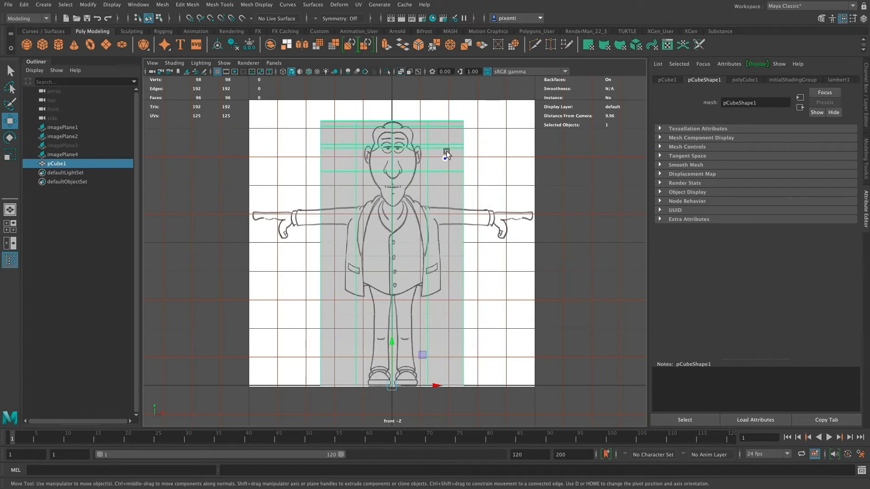
- Scale the upper vertex rows inward in the front view to match Bob's head width, with the top row narrowed further to his hair
right_click_drag(332, 124, 299, 123)
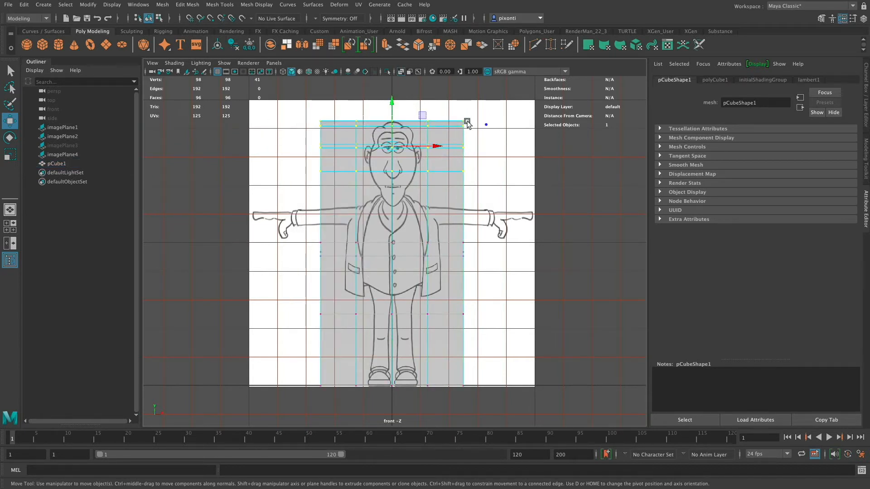
left_click_drag(515, 135, 516, 135)
key("r")
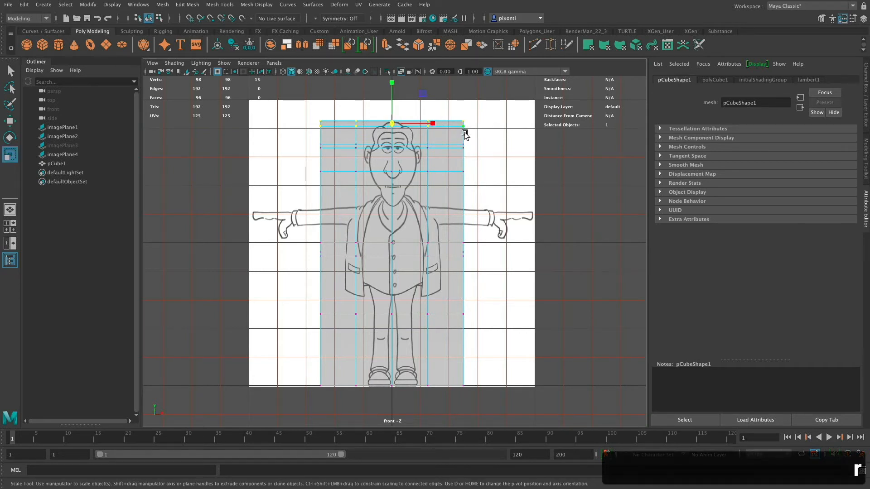
left_click_drag(435, 126, 410, 123)
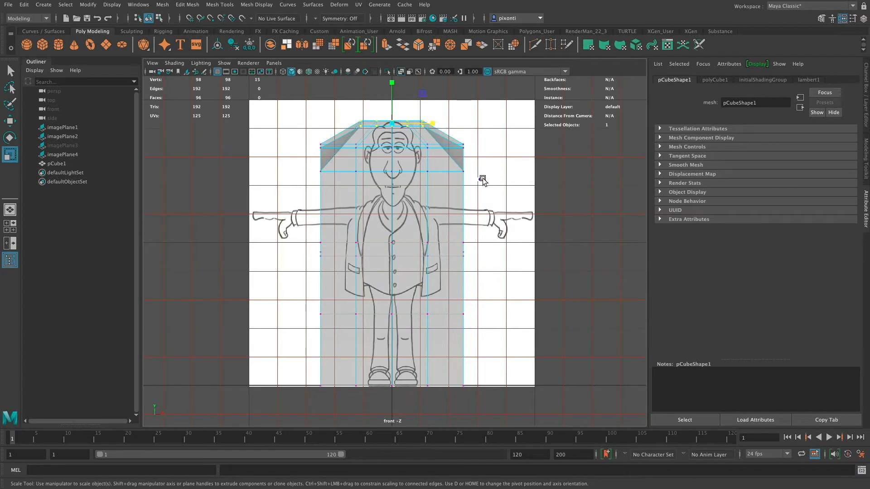
left_click_drag(479, 180, 310, 142)
left_click_drag(433, 157, 408, 158)
left_click_drag(443, 131, 417, 125)
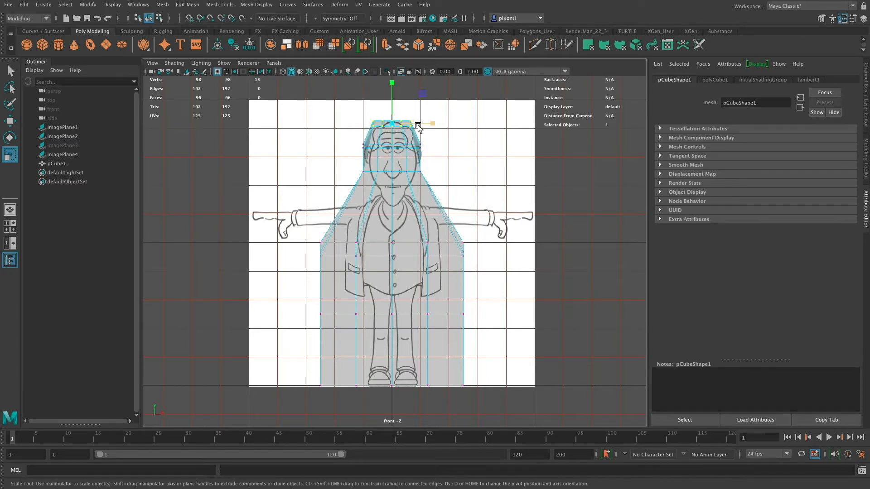
- Scale the waist, leg-level and base vertex rows inward in the front view to the widths of the jacket, trousers and shoes
left_click_drag(471, 237, 286, 290)
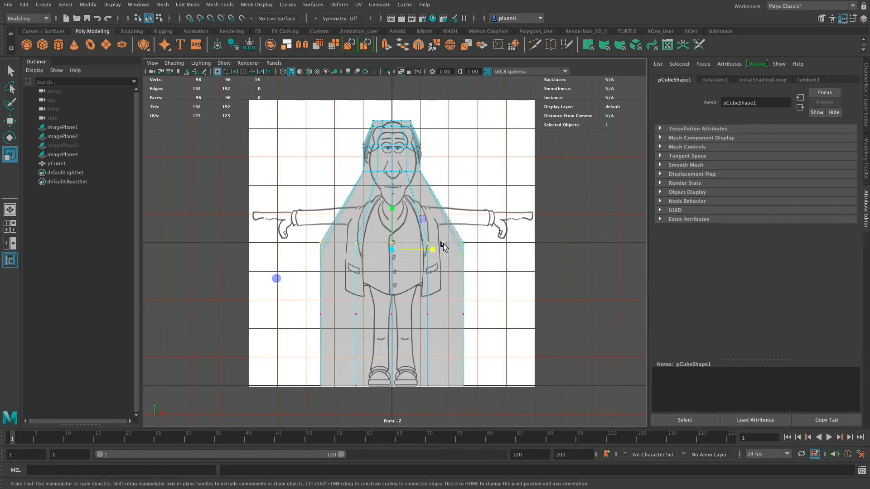
left_click_drag(433, 250, 419, 254)
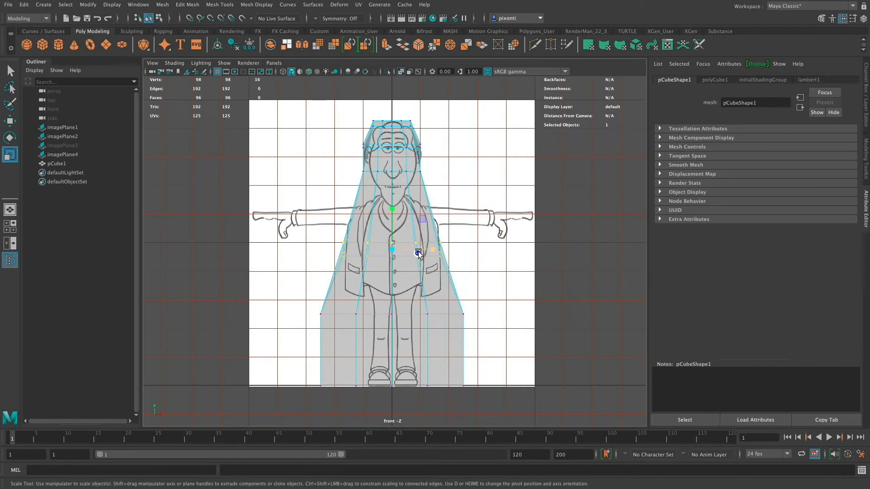
left_click_drag(484, 300, 295, 339)
left_click_drag(431, 315, 403, 319)
left_click_drag(465, 375, 290, 409)
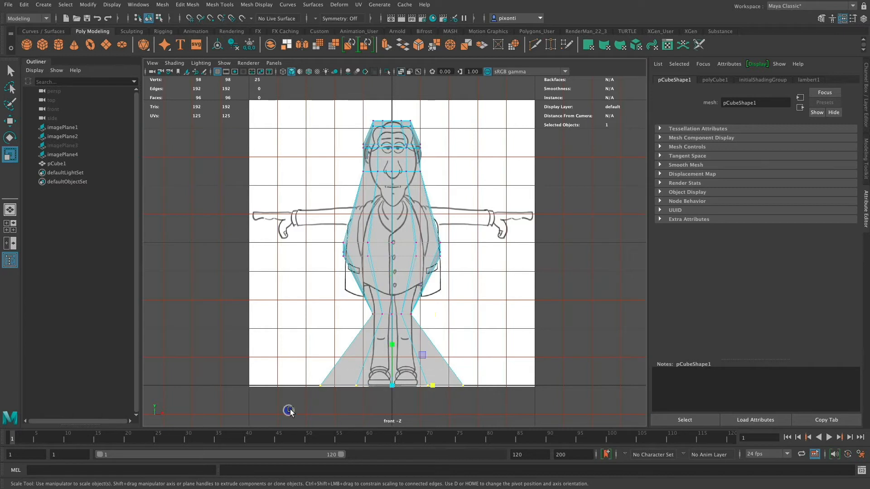
left_click_drag(455, 383, 409, 388)
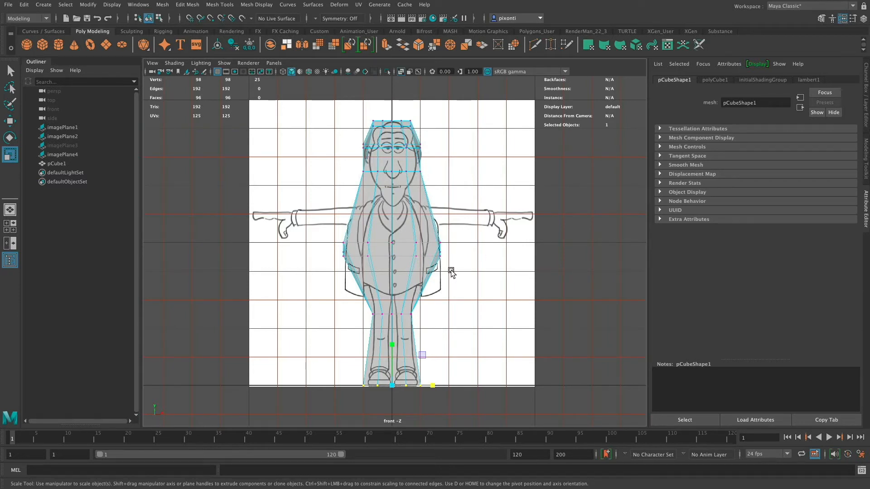
- Frame the cube in the perspective view in object mode and examine its shape from several angles
key("space")
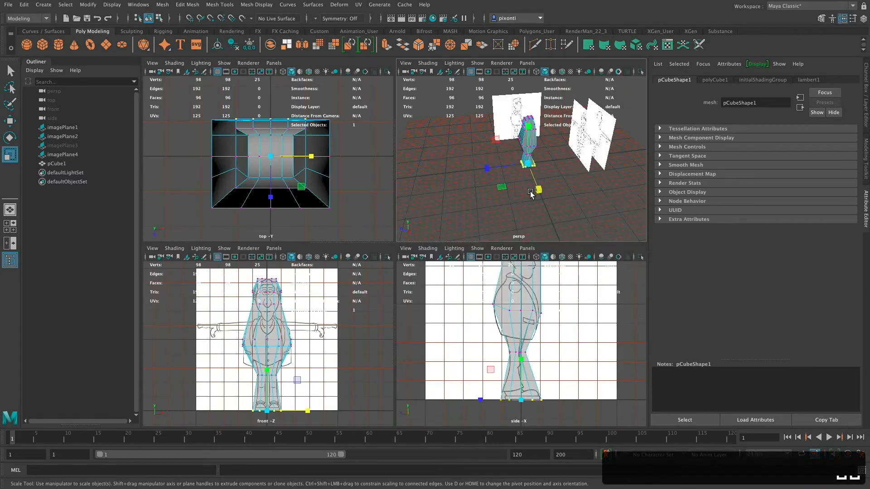
key("space")
left_click_drag(469, 236, 453, 259, "alt")
right_click_drag(403, 234, 462, 216)
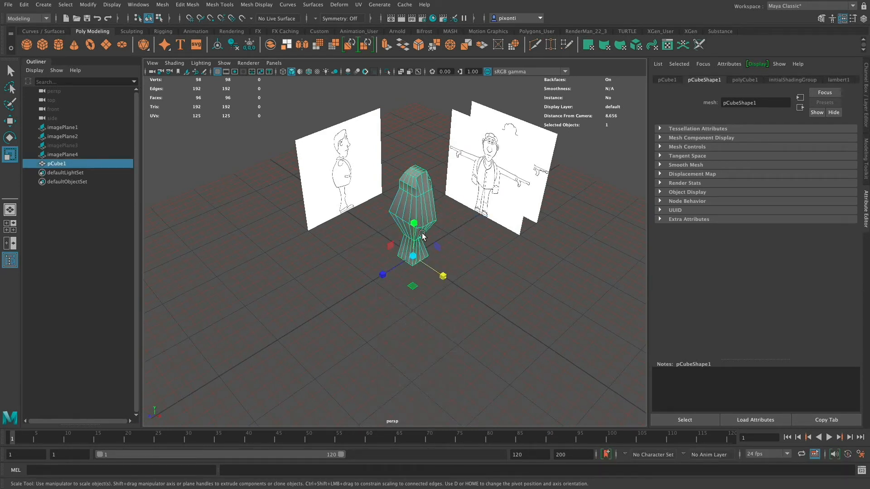
key("f")
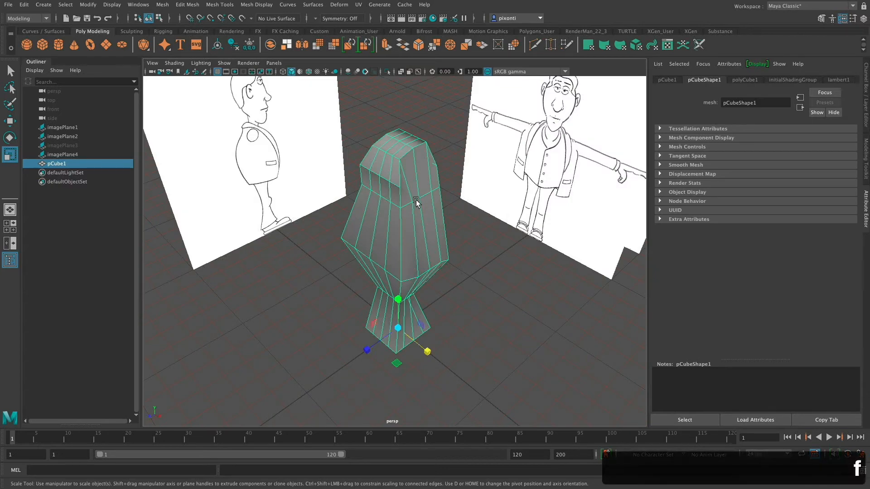
left_click_drag(416, 200, 423, 303, "alt")
mouse_move(414, 286)
right_mouse_down()
mouse_move(416, 303)
mouse_move(415, 294)
right_mouse_up()
- Select the matching crowded vertices on both sides of the leg-level row and move them along the depth axis to even the spacing
right_click_drag(392, 242, 358, 241)
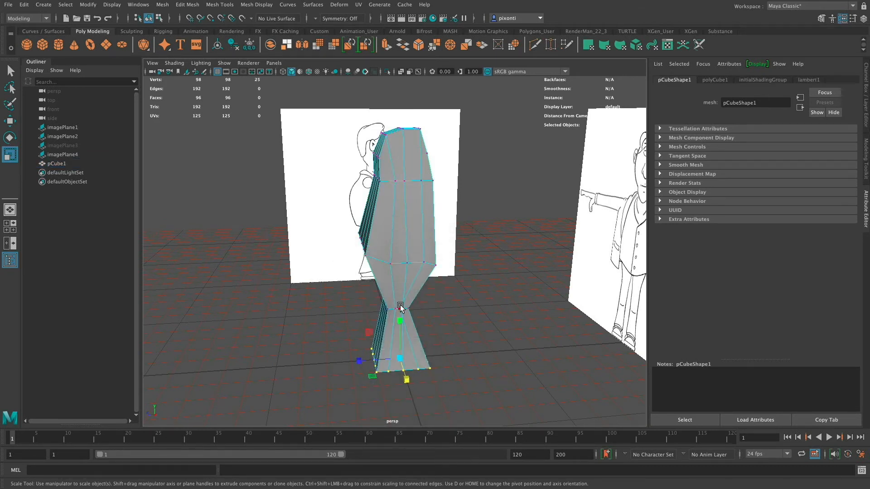
right_click_drag(400, 308, 589, 305, "alt")
middle_click_drag(431, 326, 435, 211, "alt")
right_click_drag(424, 265, 483, 272, "alt")
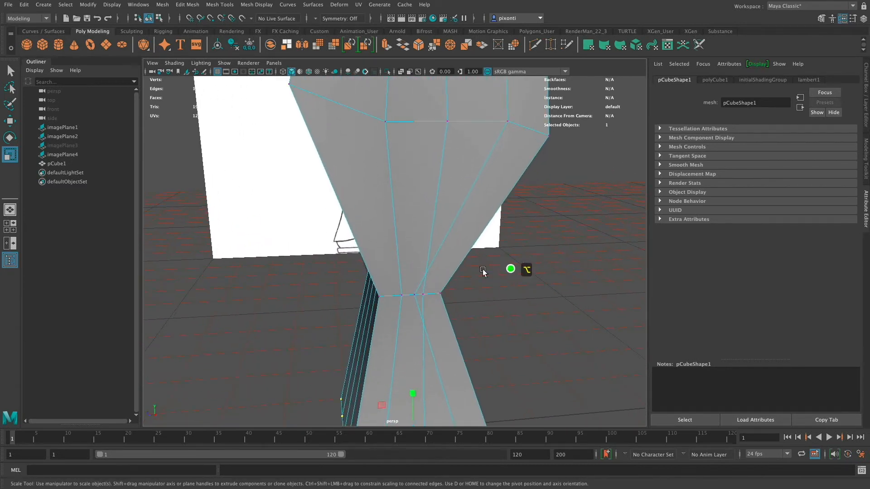
left_click(414, 296)
left_click_drag(436, 315, 355, 301, "alt")
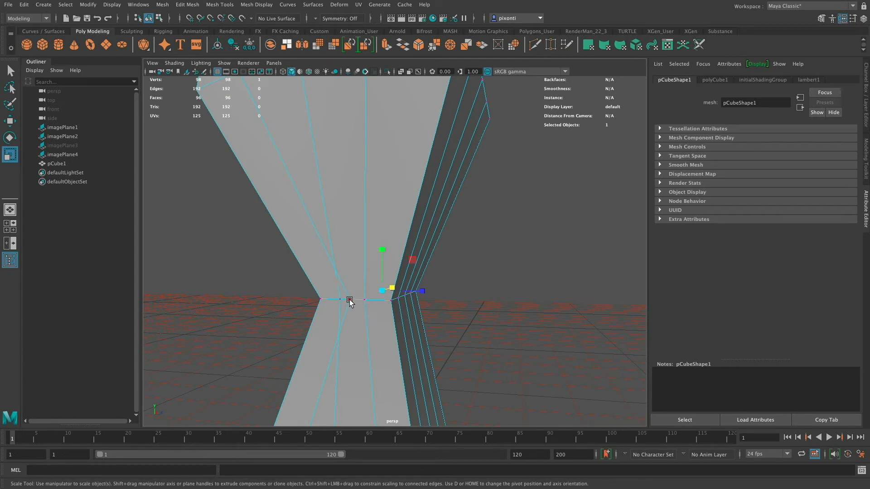
left_click(350, 301, "shift")
key("w")
left_click_drag(408, 297, 447, 325)
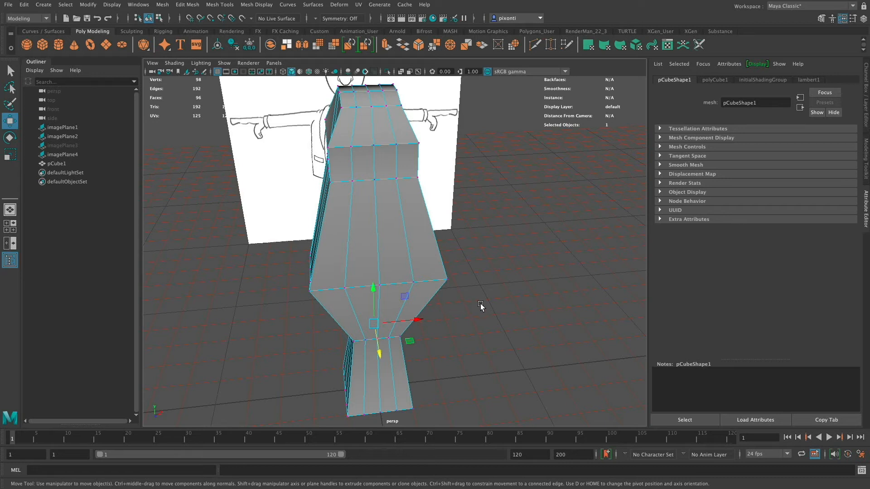
- Set the Move tool's symmetry to Object X and close its settings
left_click(9, 70)
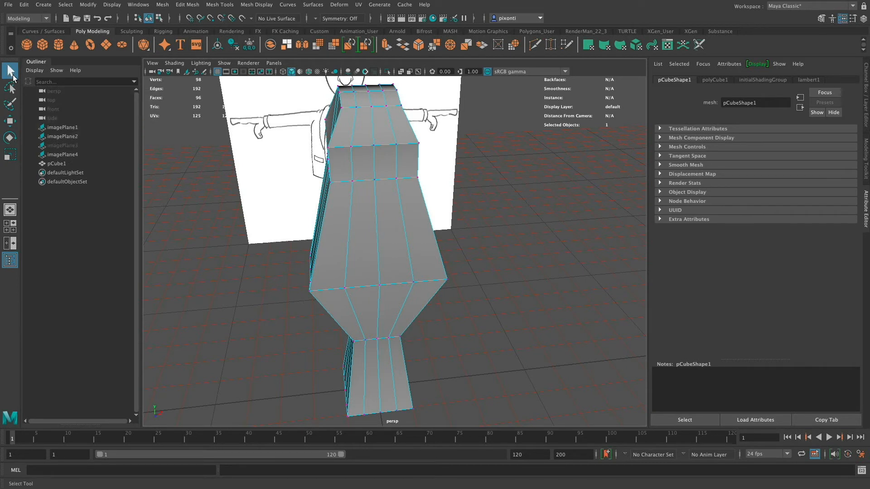
left_click(14, 125)
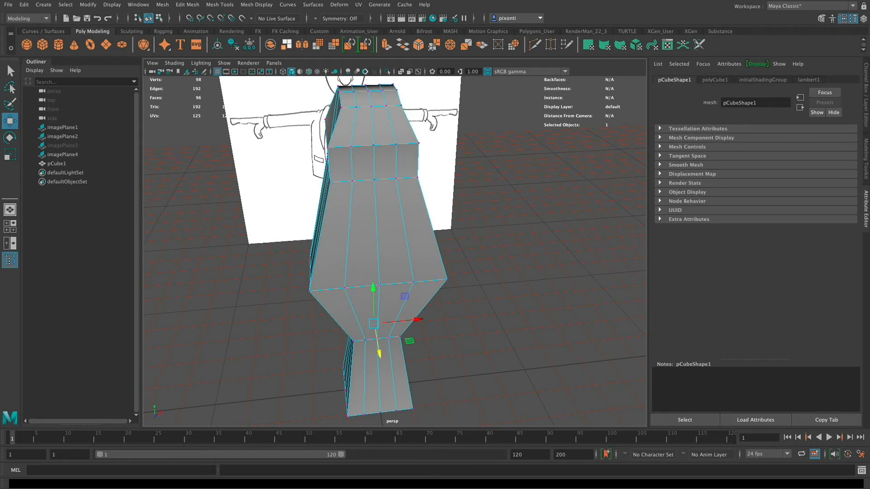
double_click(10, 121)
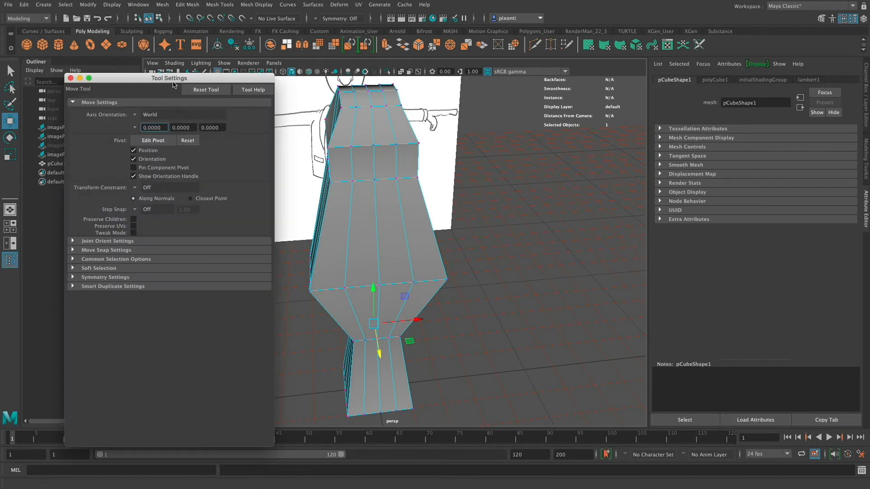
left_click(138, 279)
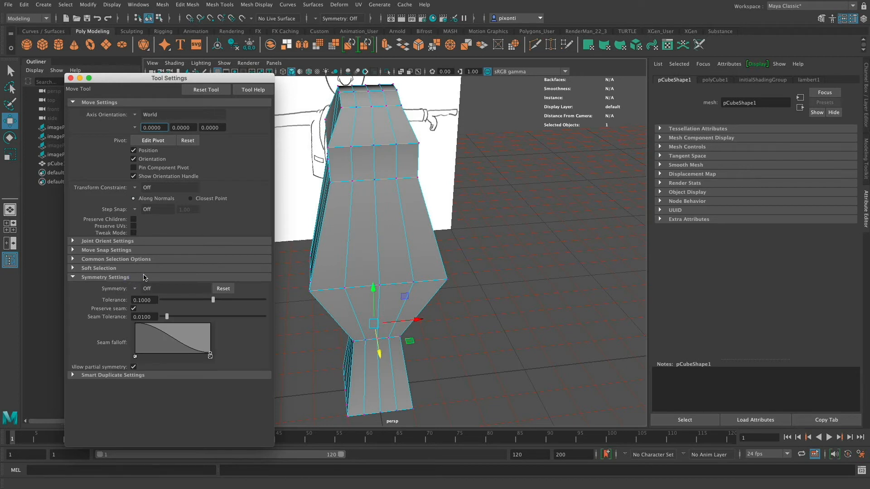
left_click(134, 289)
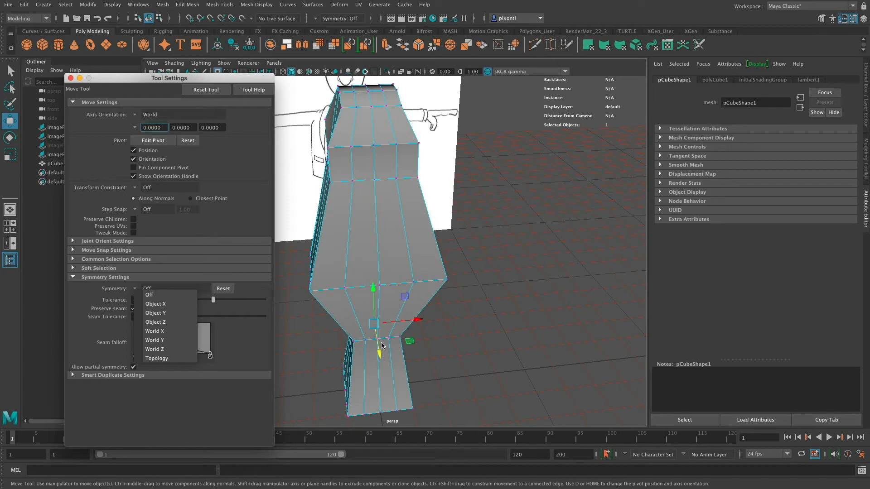
left_click_drag(243, 82, 618, 92)
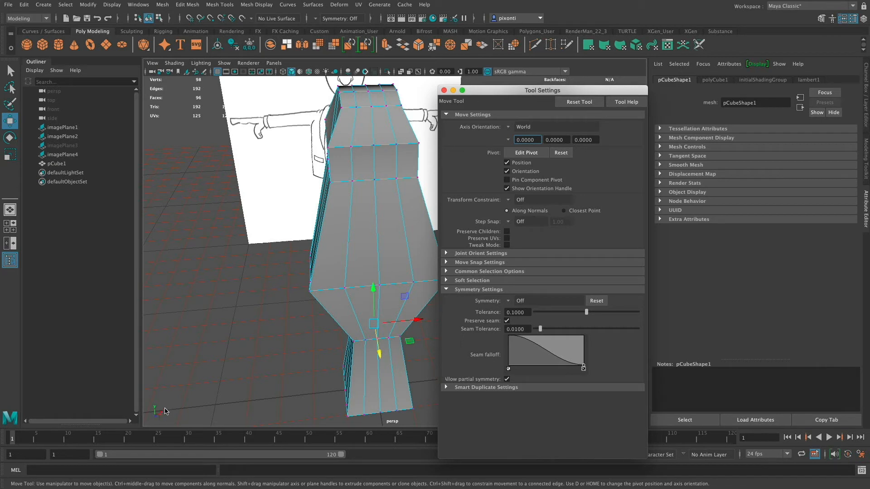
left_click(507, 301)
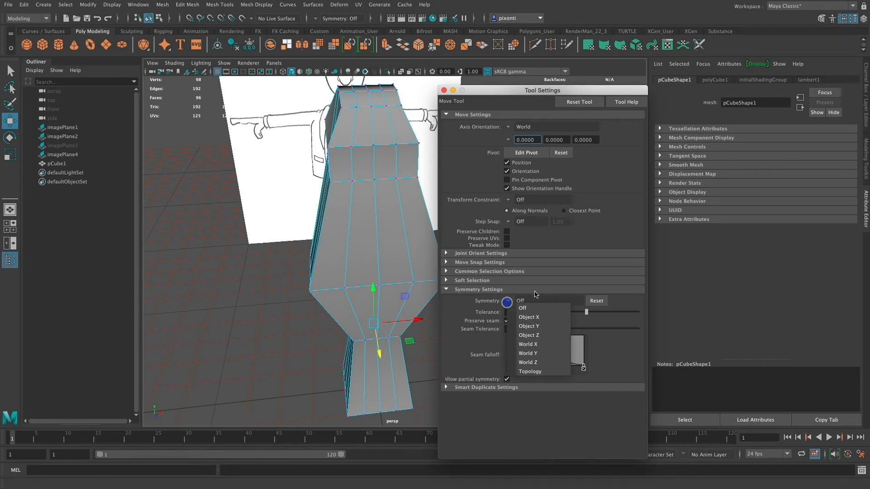
left_click(547, 318)
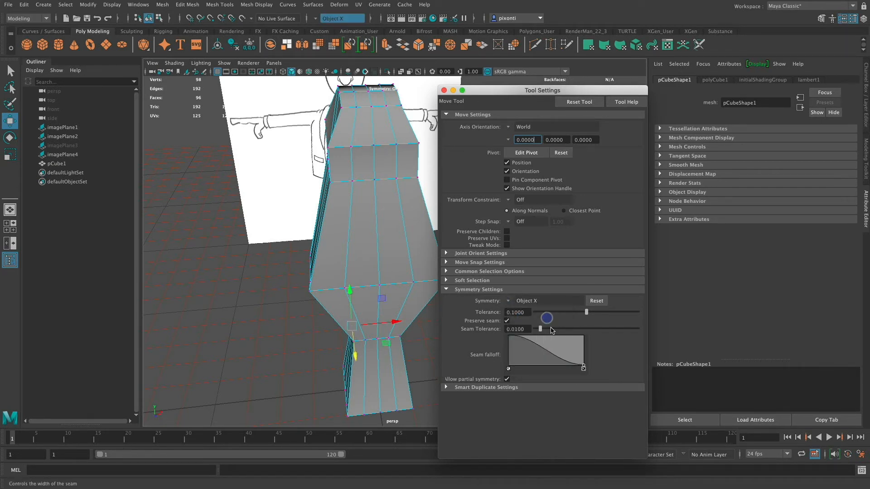
left_click(444, 90)
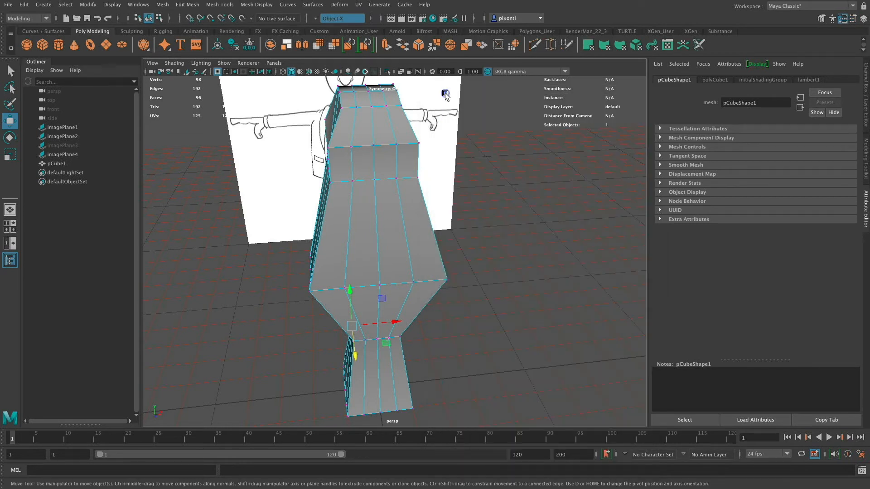
- Move the outer corner vertices of the body's widest row symmetrically inward along the X axis
left_click(310, 294)
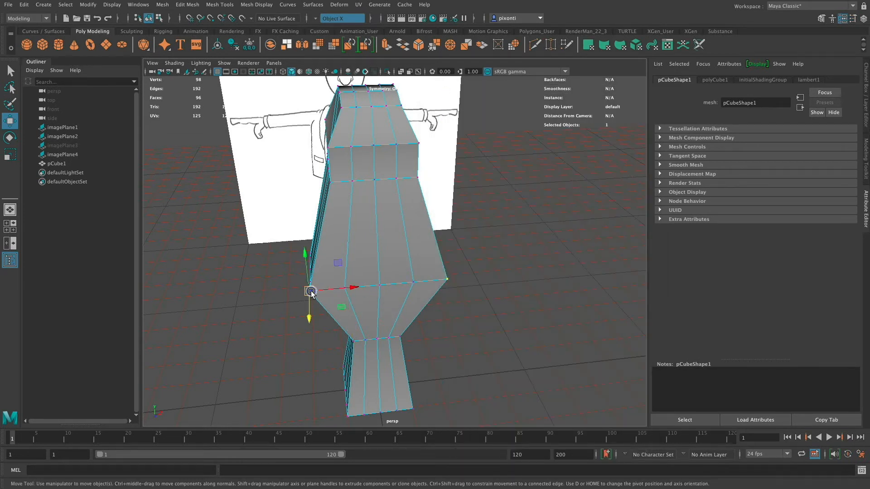
left_click_drag(352, 288, 372, 287)
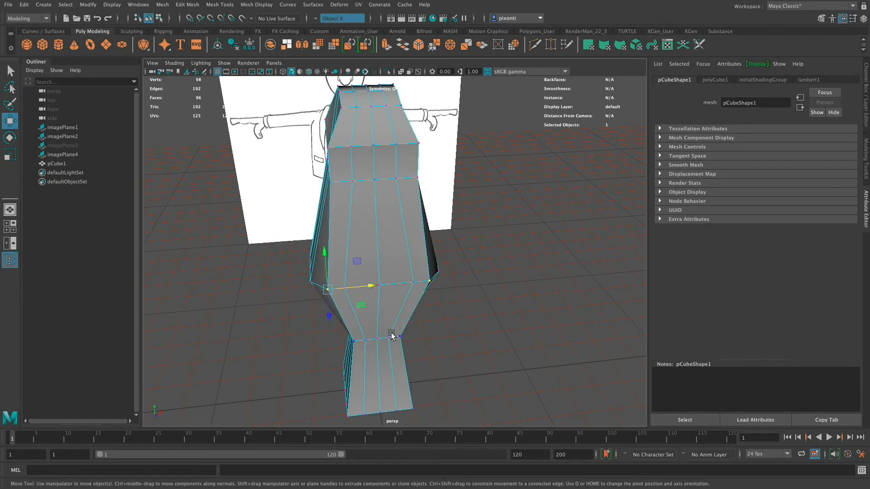
left_click_drag(394, 335, 258, 336, "alt")
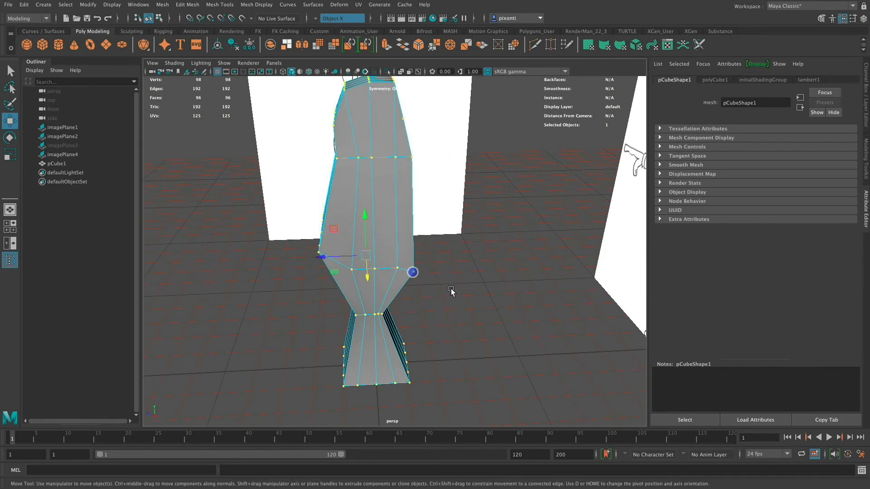
- Adjust the neighbouring side vertices of the widest row symmetrically along the X axis to round the body's outline
left_click_drag(412, 270, 355, 282, "alt")
left_click(369, 277)
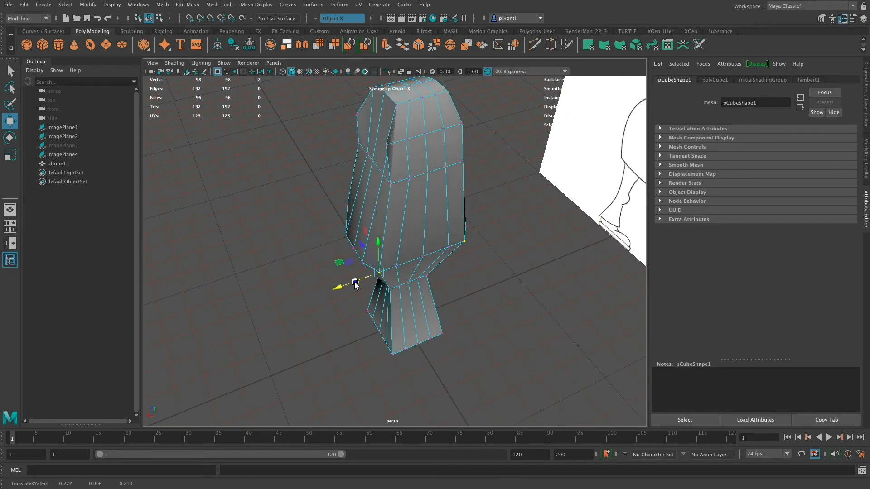
left_click(424, 257)
left_click(404, 287)
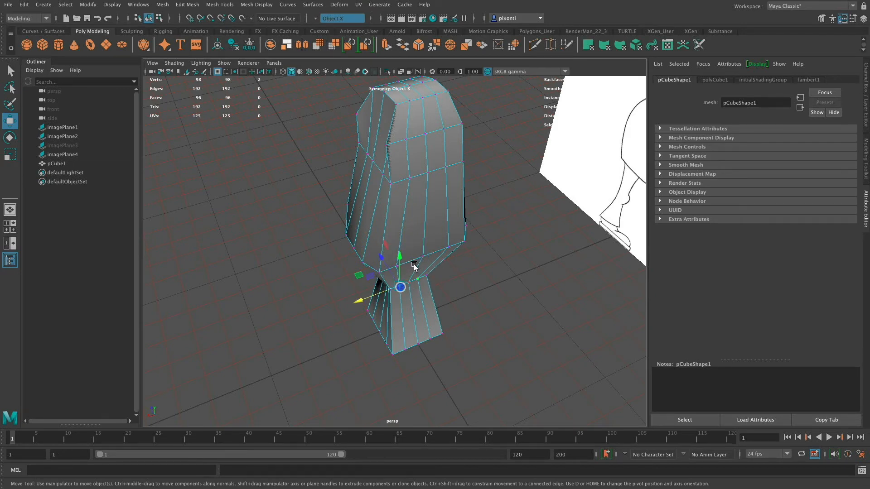
left_click(353, 249)
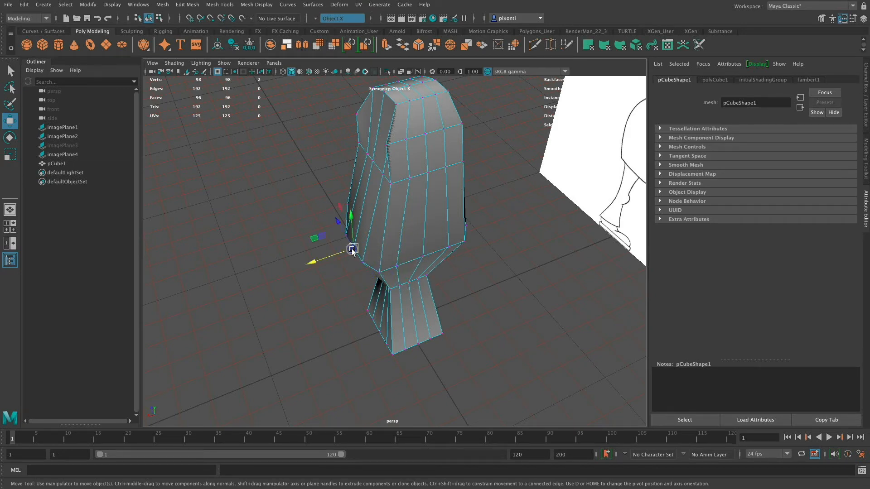
left_click_drag(442, 285, 434, 280, "alt")
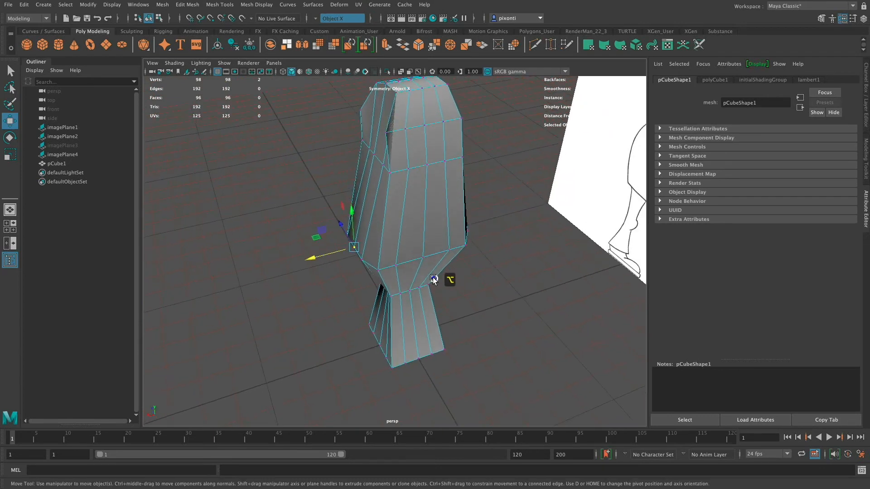
- Switch the cube to edge selection and select the whole horizontal edge loop just above the long body section
right_click(422, 171)
left_click(421, 146)
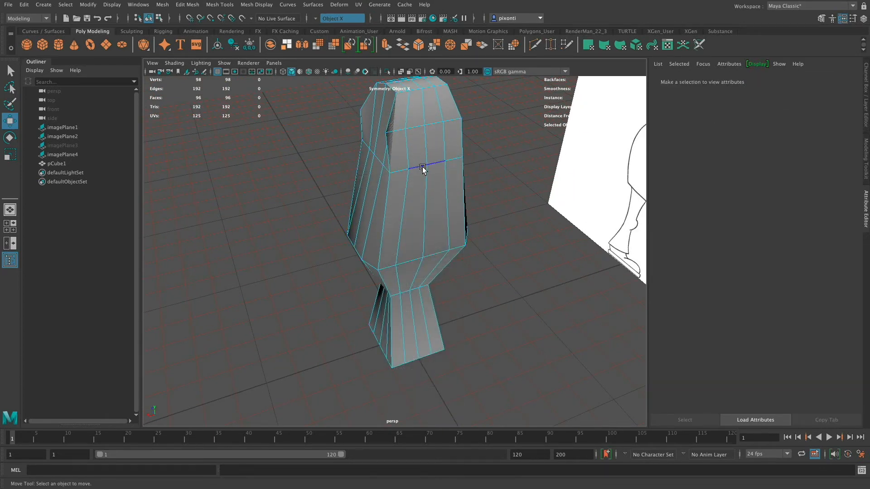
key("q")
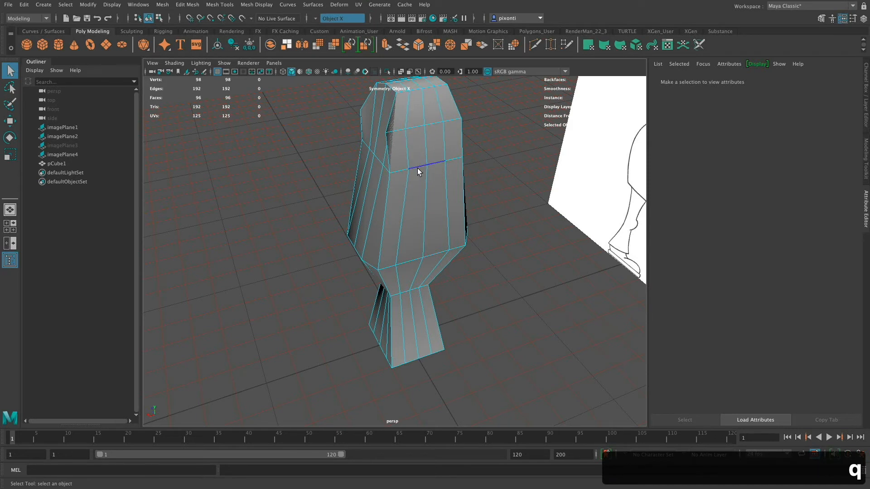
double_click(418, 168)
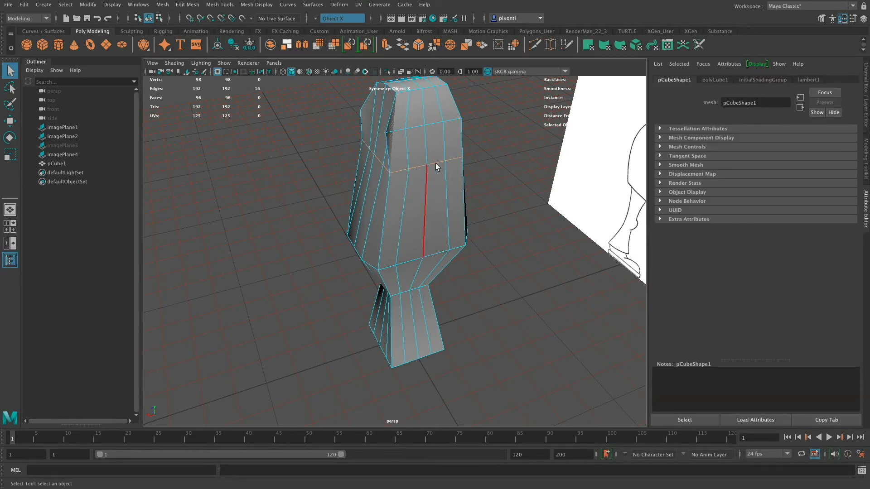
- Switch to vertex selection and select a mirrored pair of vertices on the widest row
right_click(409, 166)
right_click_drag(412, 166, 383, 169)
left_click(411, 169)
double_click(375, 154, "shift")
left_click(397, 266, "shift")
- Return to edge selection and select the full horizontal loop at the widest row, followed by a full vertical loop
right_click(399, 226)
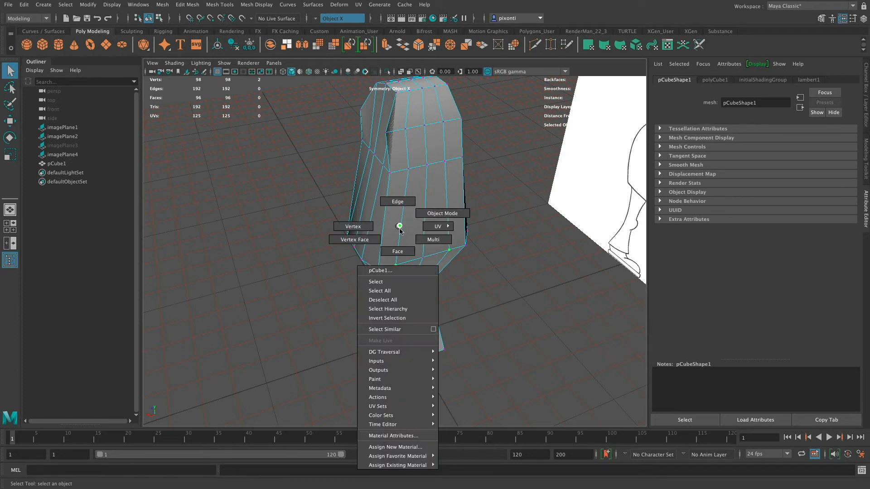
left_click(397, 201)
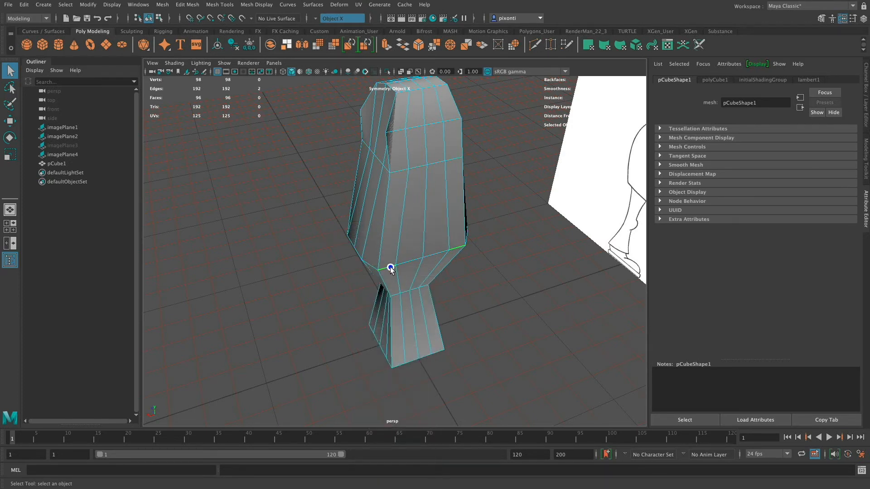
left_click(397, 256)
left_click_drag(385, 242, 355, 254, "alt")
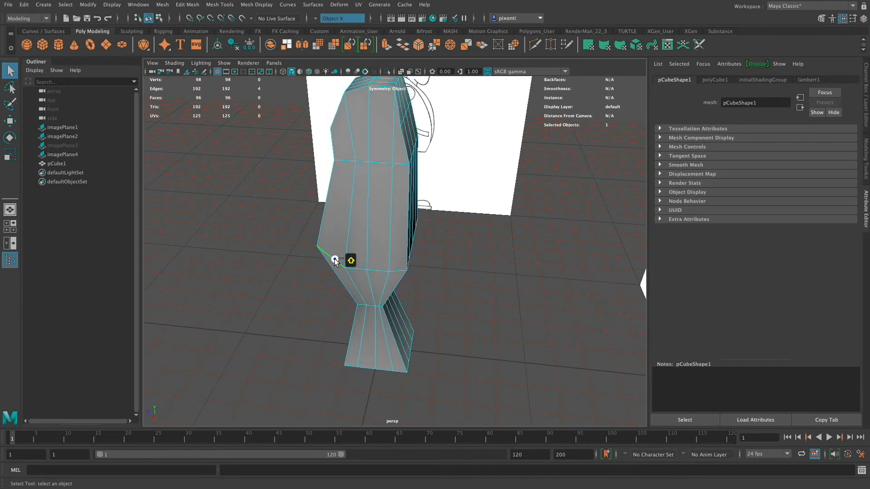
double_click(334, 259)
left_click_drag(414, 267, 386, 278, "alt")
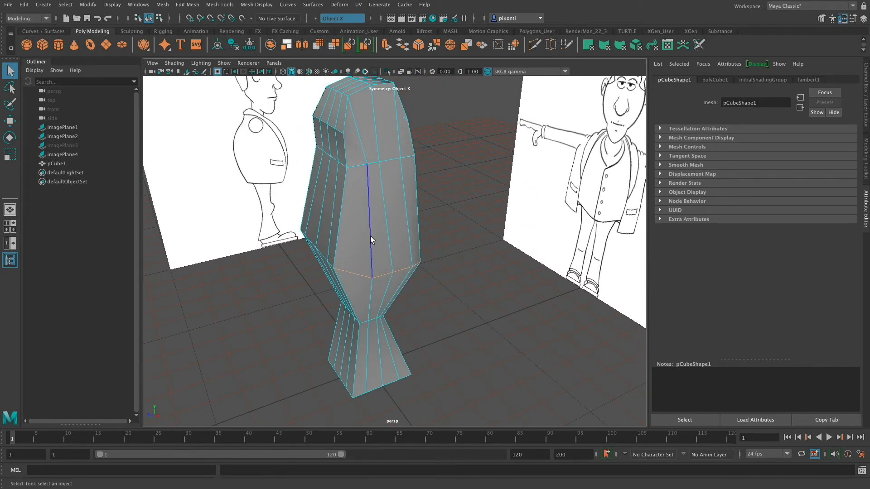
double_click(370, 238)
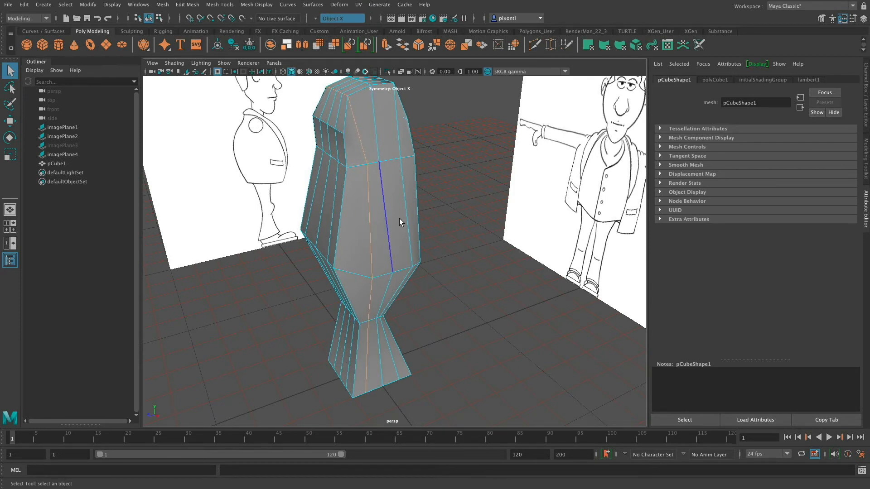
- Return to vertex selection and move the side and corner vertices of the widest row symmetrically along the X axis
right_click_drag(388, 279, 361, 240)
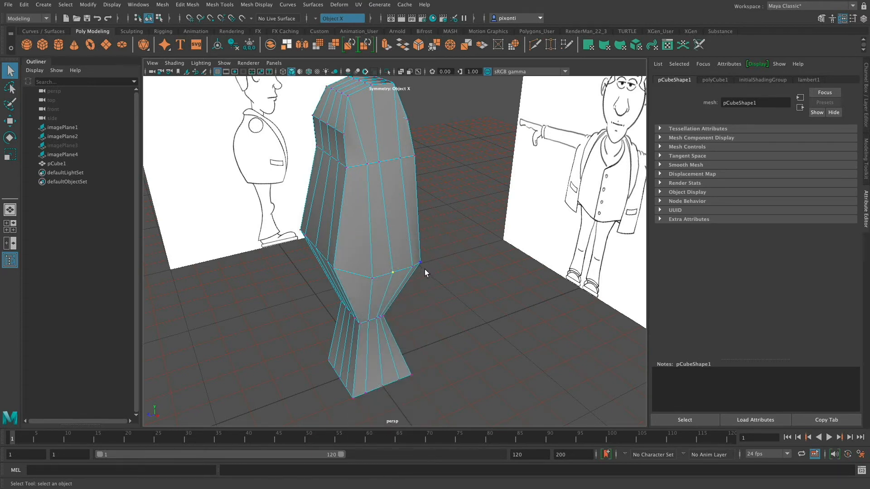
left_click_drag(417, 282, 369, 248, "alt")
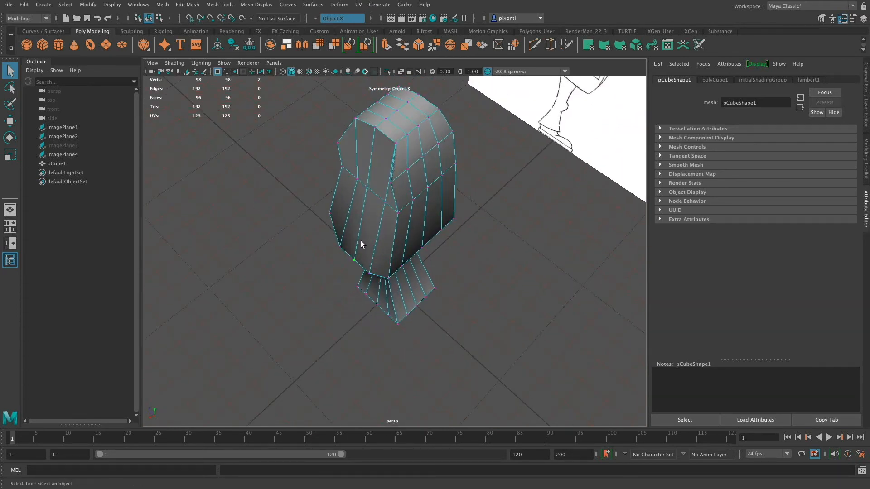
key("w")
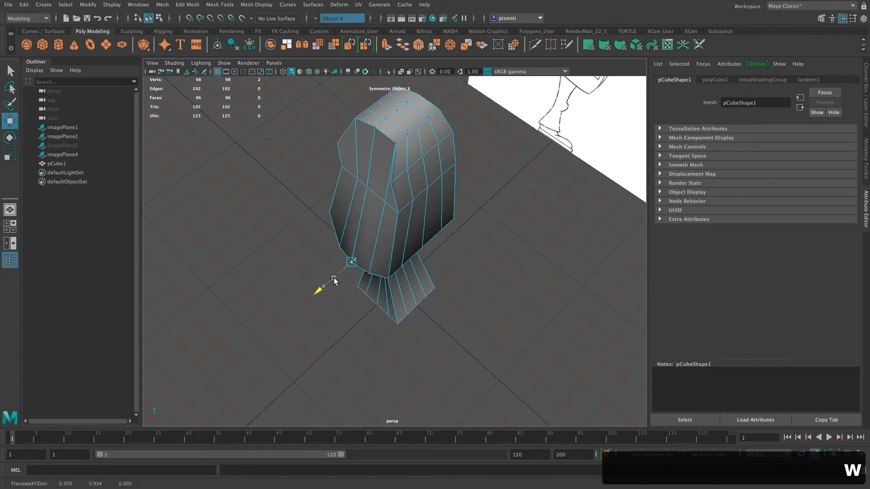
left_click(391, 277)
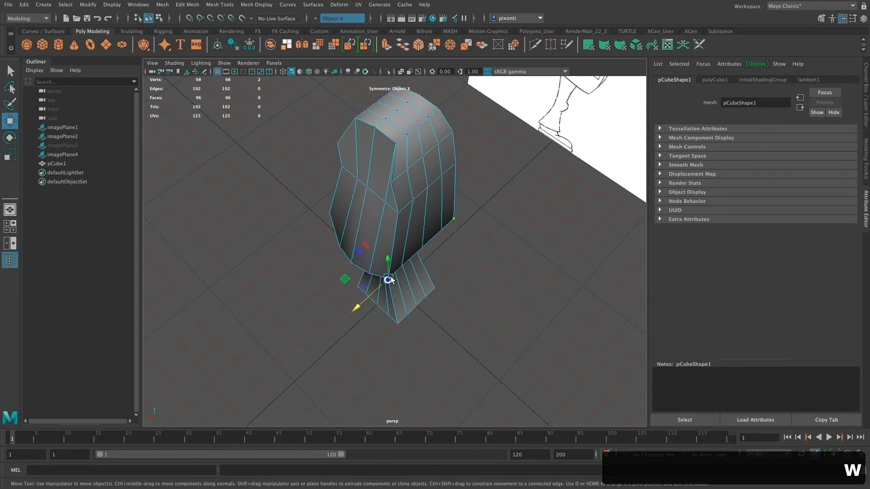
left_click_drag(387, 280, 375, 294)
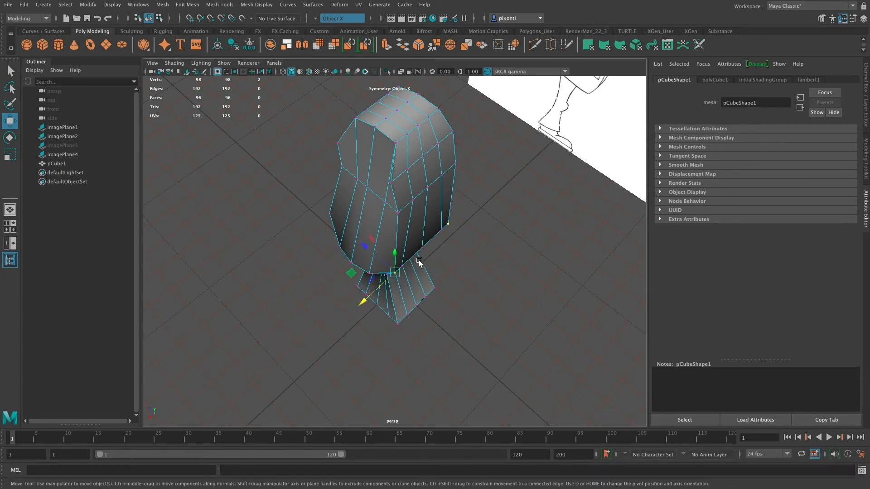
- Move the centre vertex of the widest row and the mirrored pair beside it along the depth axis to curve the outline
left_click(424, 248)
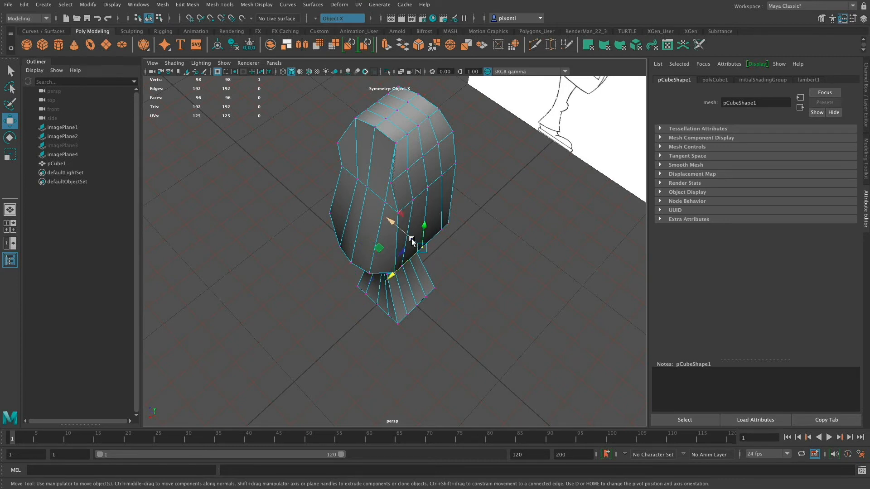
left_click_drag(413, 240, 449, 188)
left_click(402, 267)
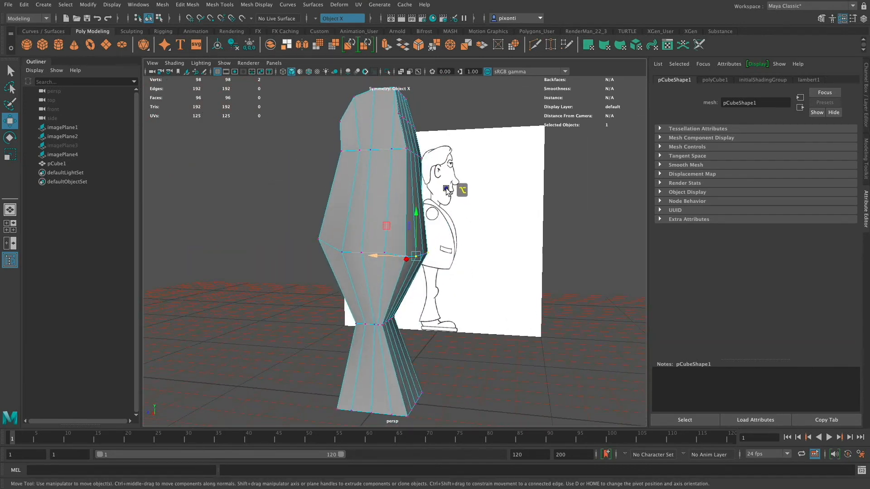
left_click_drag(426, 285, 391, 293, "alt")
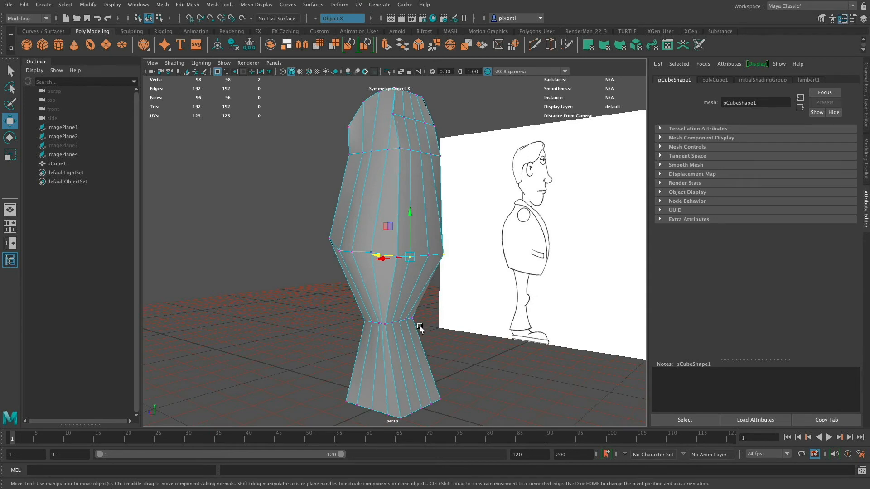
key("space")
left_click_drag(432, 300, 466, 300, "alt")
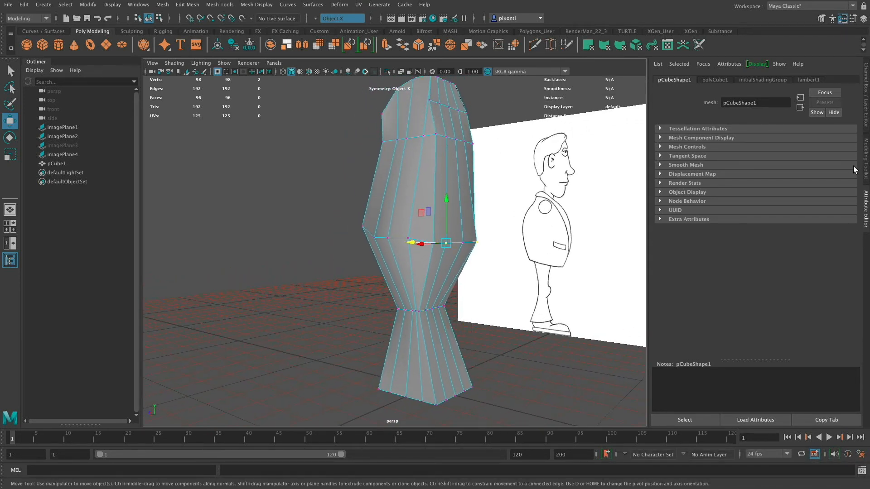
- Open the Modeling Toolkit and start a horizontal Multi-Cut across the faces between the widest row and the leg-level row
left_click(866, 164)
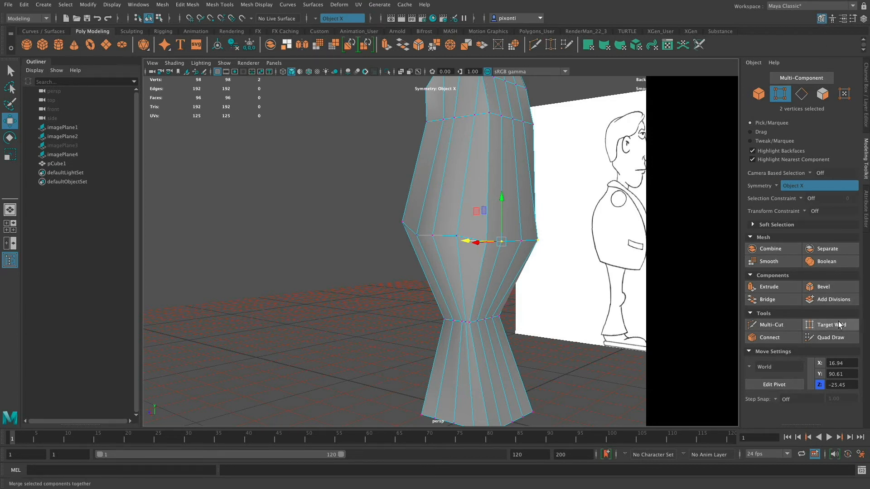
left_click(788, 326)
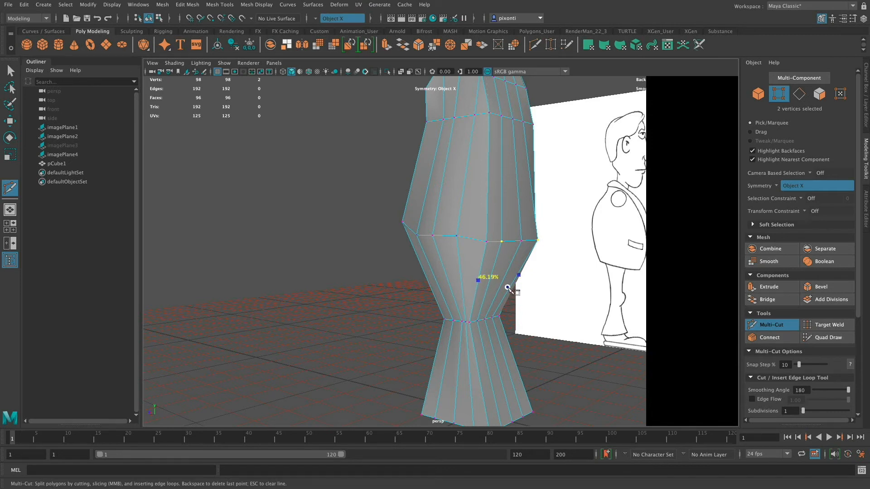
left_click(428, 278)
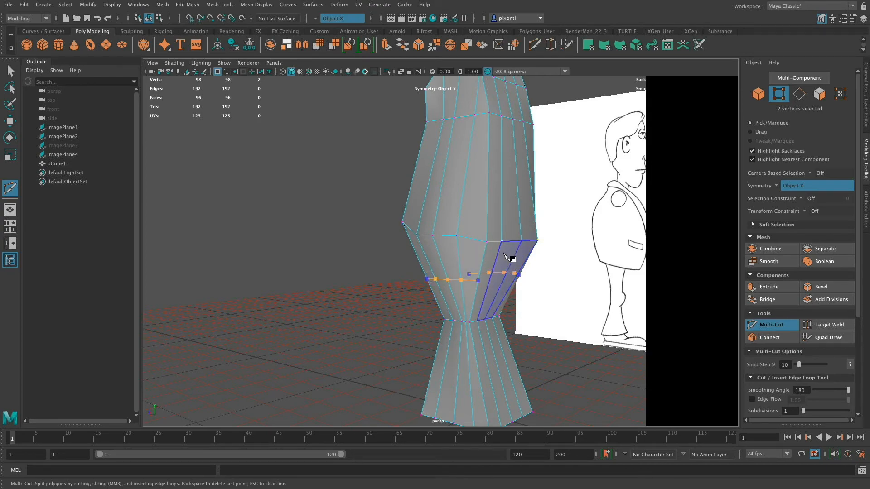
left_click_drag(503, 258, 369, 300, "alt")
left_click_drag(461, 291, 412, 295, "alt")
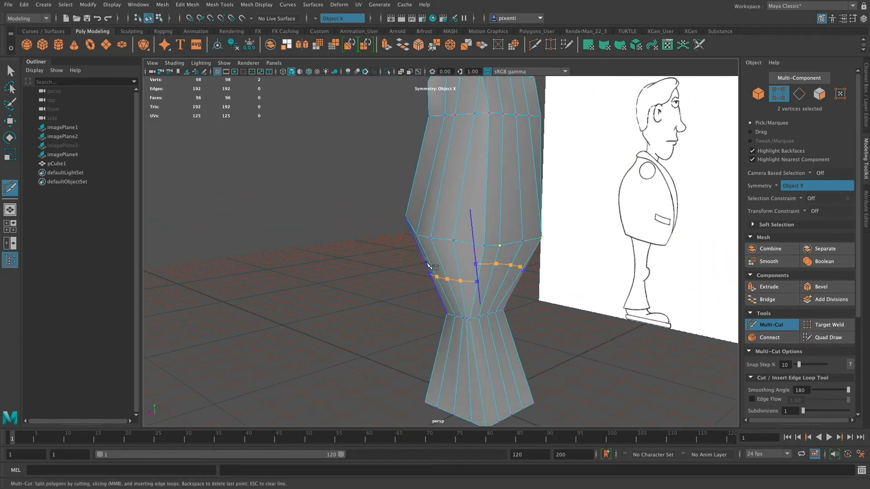
left_click(479, 282)
- Undo the last change, continue the horizontal cut across the remaining faces between the two rows, and apply it
key("super+z")
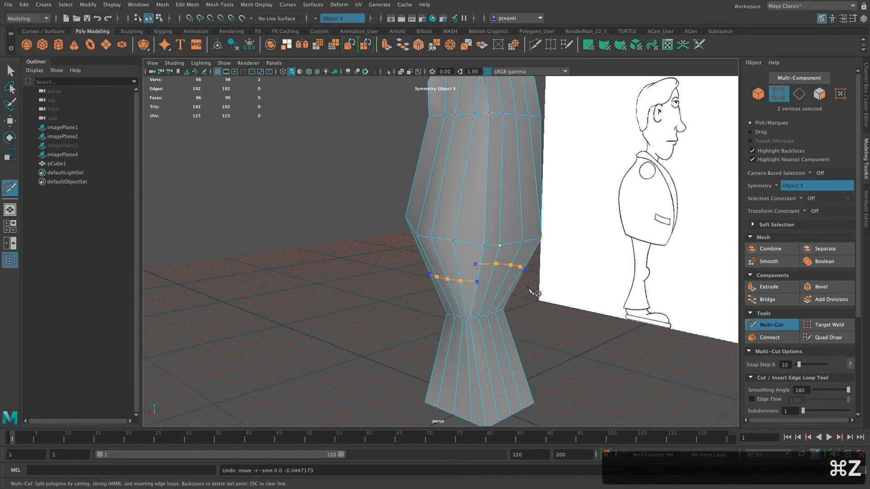
left_click_drag(467, 283, 574, 286, "alt")
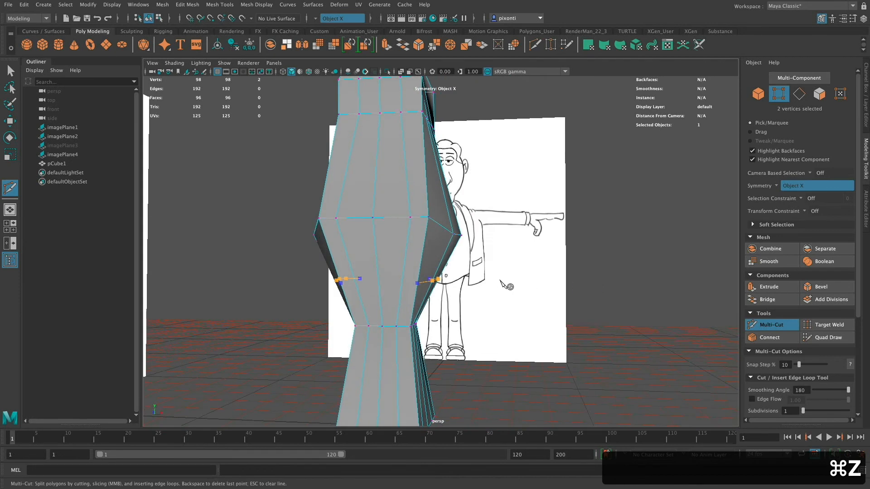
key("Return")
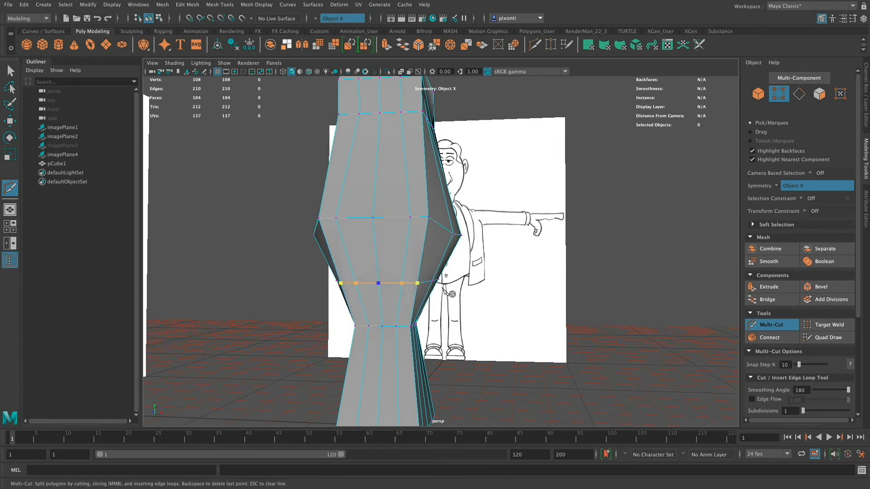
key("Return")
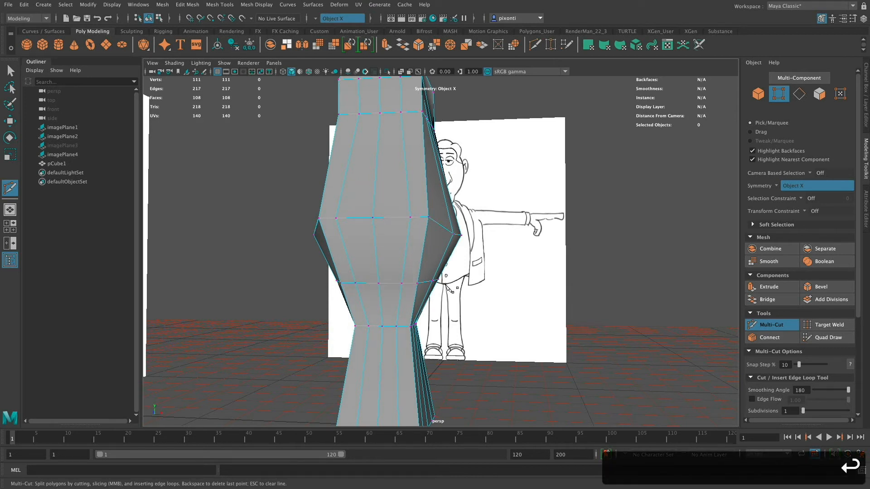
- Cut horizontally with Multi-Cut across the front and side faces between the widest row and the row above it, and apply the cut
left_click(785, 287)
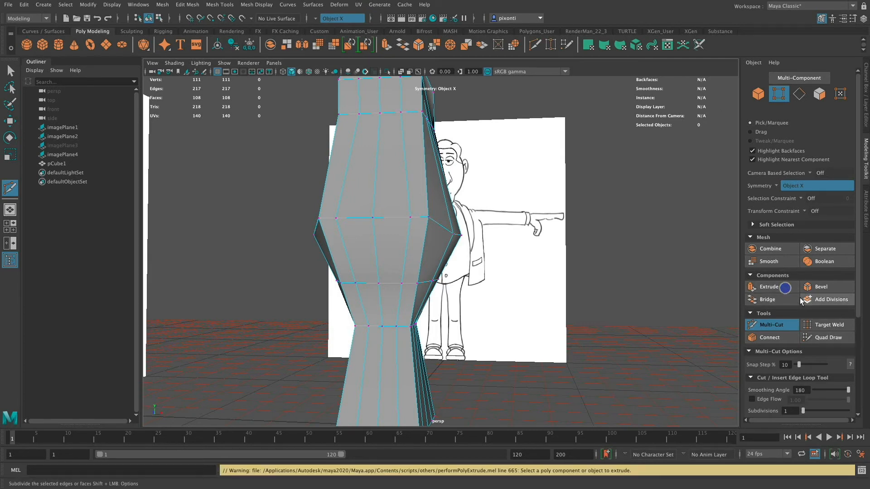
key("q")
left_click_drag(509, 237, 495, 266, "alt")
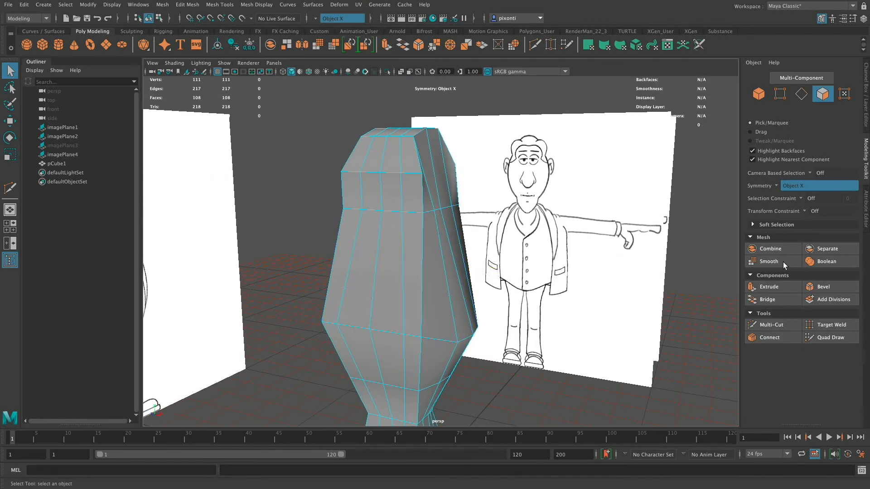
left_click(768, 325)
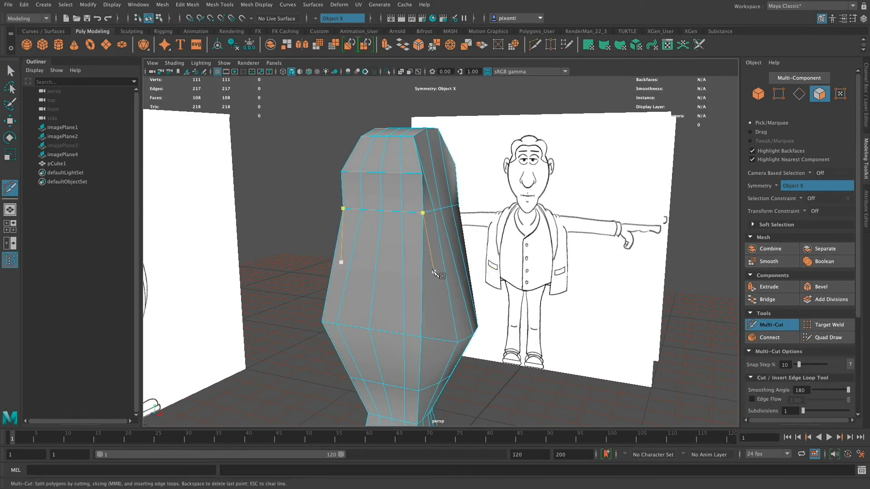
left_click(422, 267)
left_click_drag(473, 280, 386, 286, "alt")
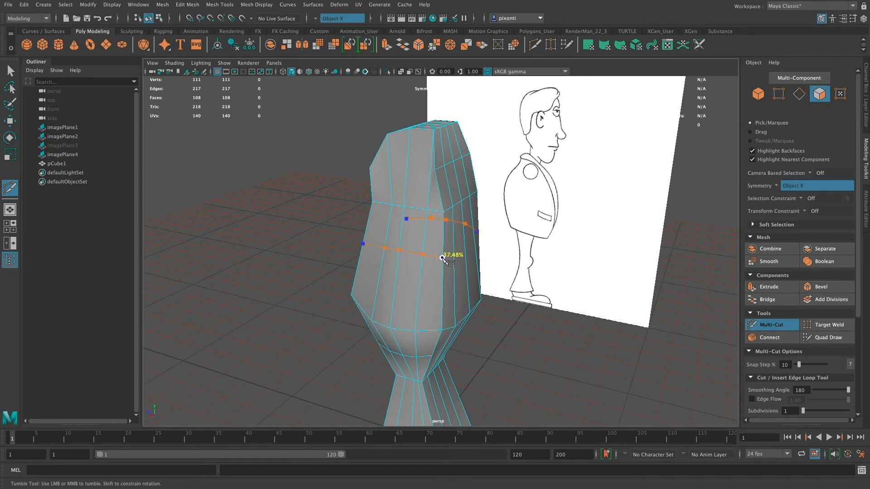
left_click(442, 257)
key("Return")
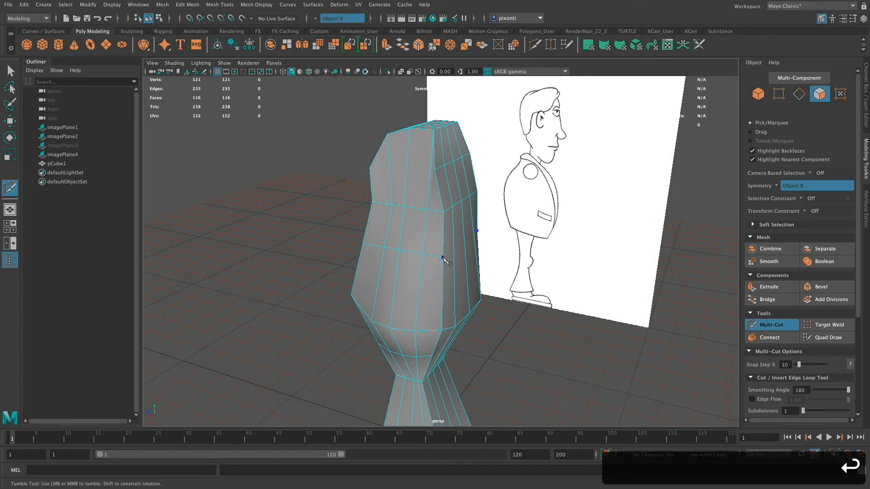
left_click_drag(408, 287, 471, 285, "alt")
left_click(447, 207)
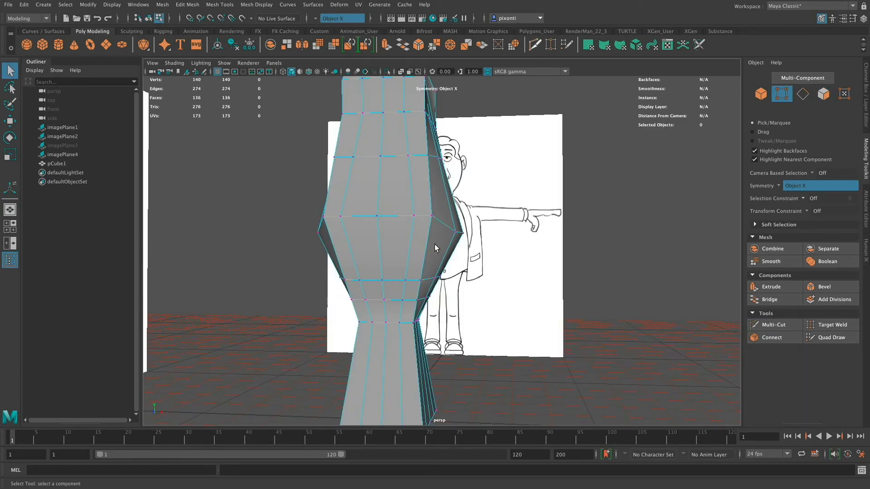
- Try a point-by-point Multi-Cut across the faces just above the widest row, and undo the placed points
left_click(775, 325)
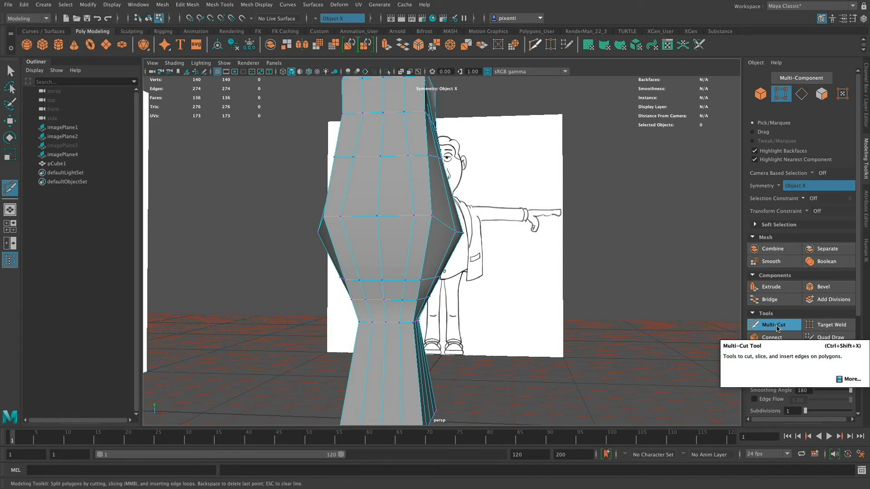
left_click_drag(420, 219, 402, 201, "alt")
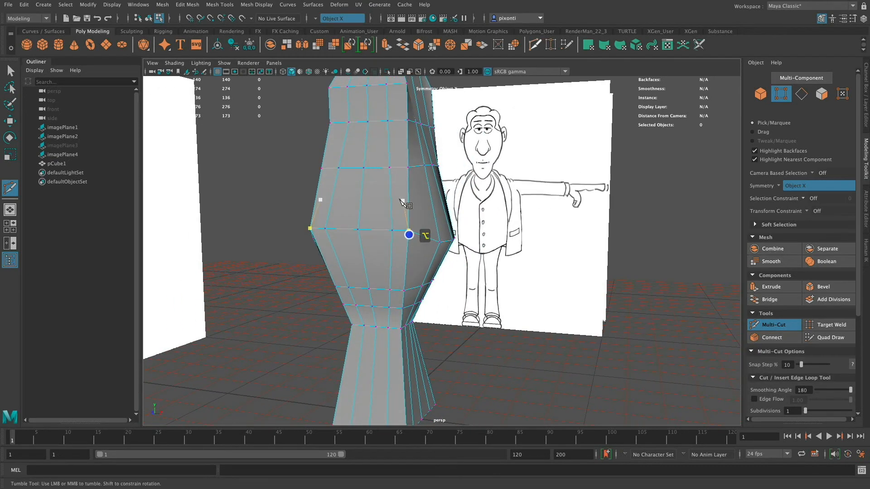
key("Escape")
left_click(391, 205)
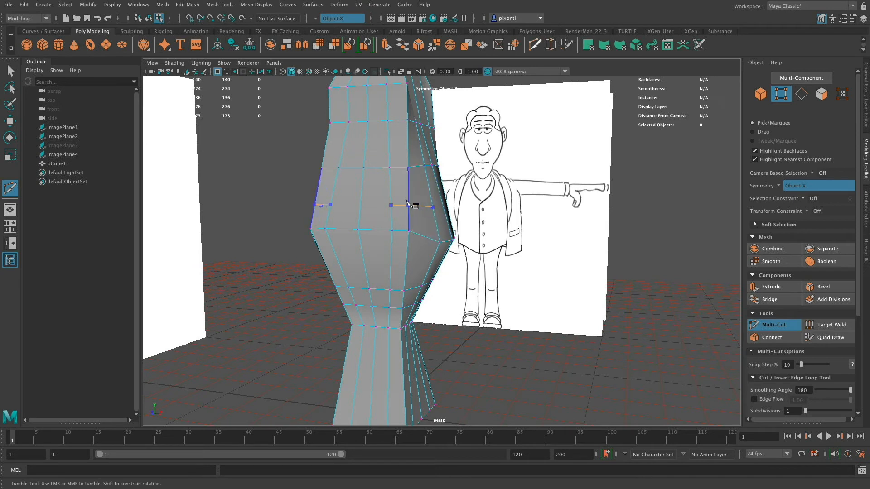
key("super+z")
key("super+z")
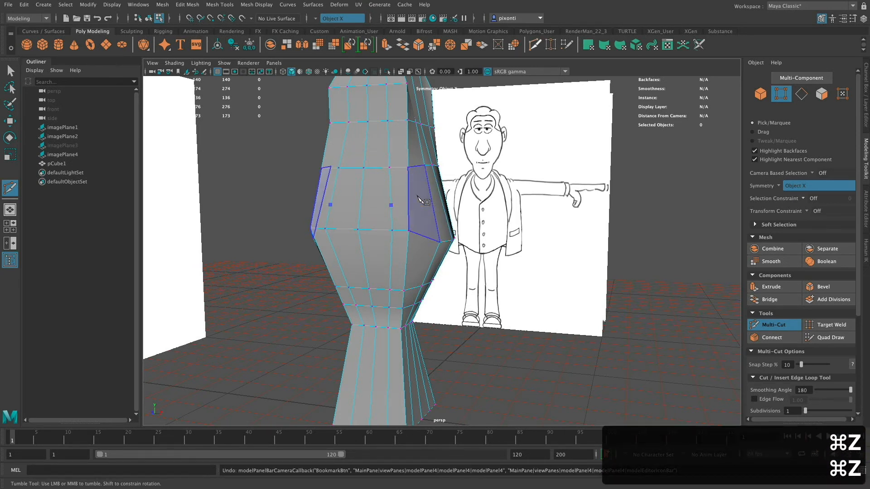
key("super+z")
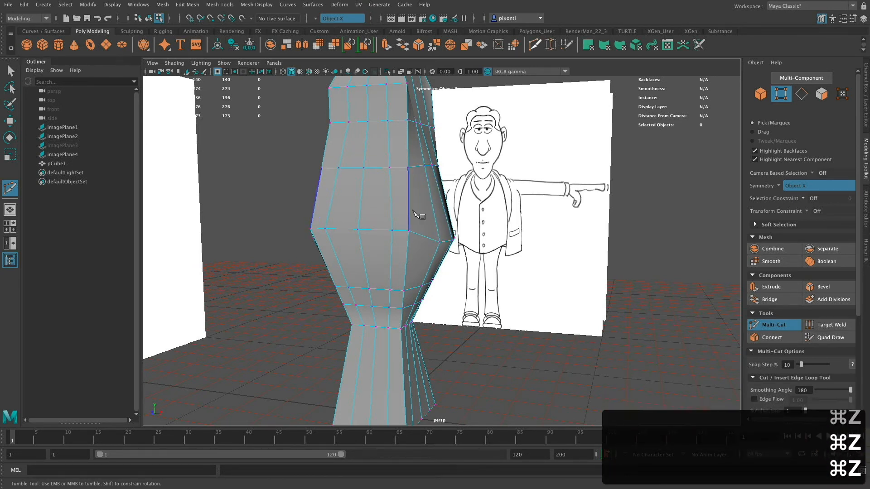
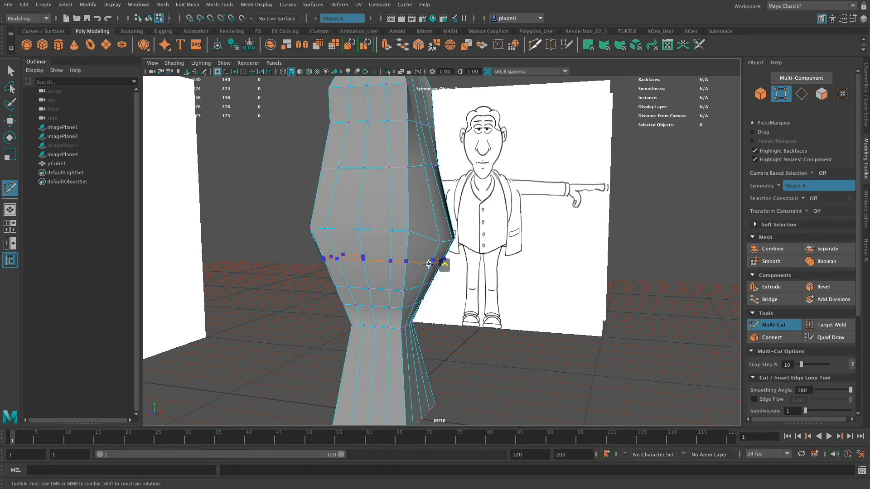
- Try inserting a full edge loop below and another above the widest row, undoing each one
left_click(428, 264, "ctrl")
key("ctrl+z")
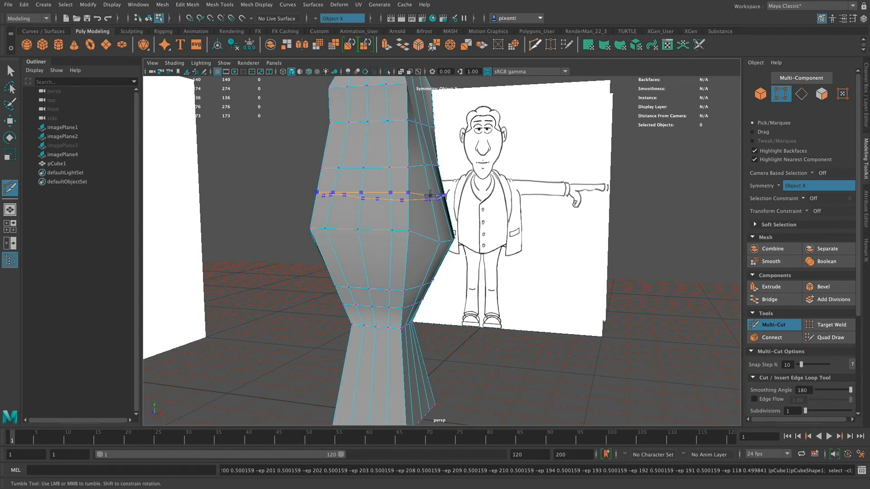
left_click(430, 196, "ctrl")
key("super+z")
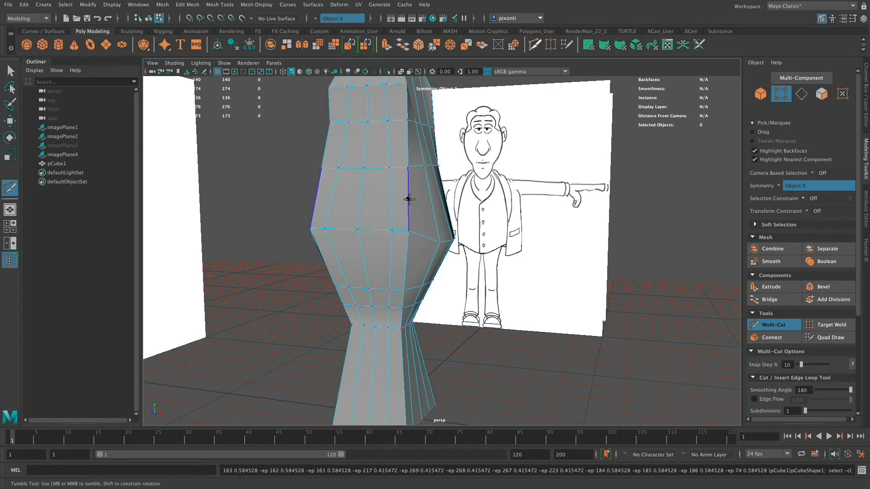
- Discard the manual cut points and insert one full edge loop around the body midway between the widest row and the row above it
left_click(408, 199)
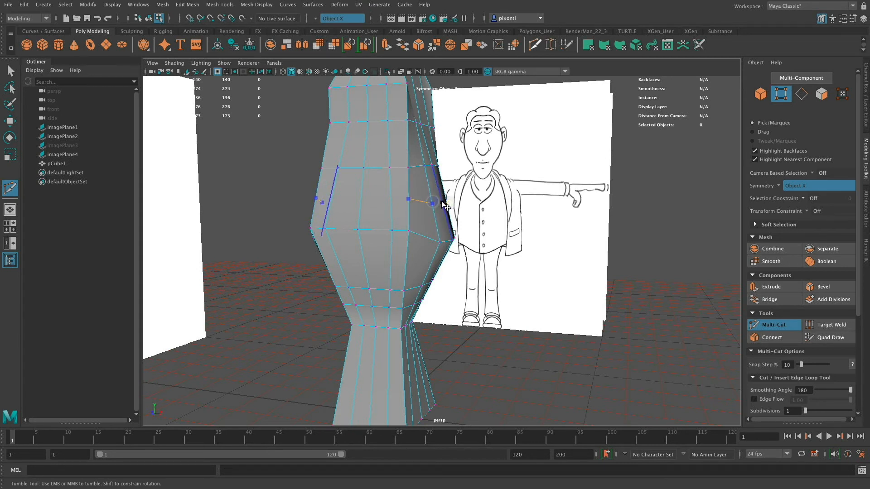
key("super+z")
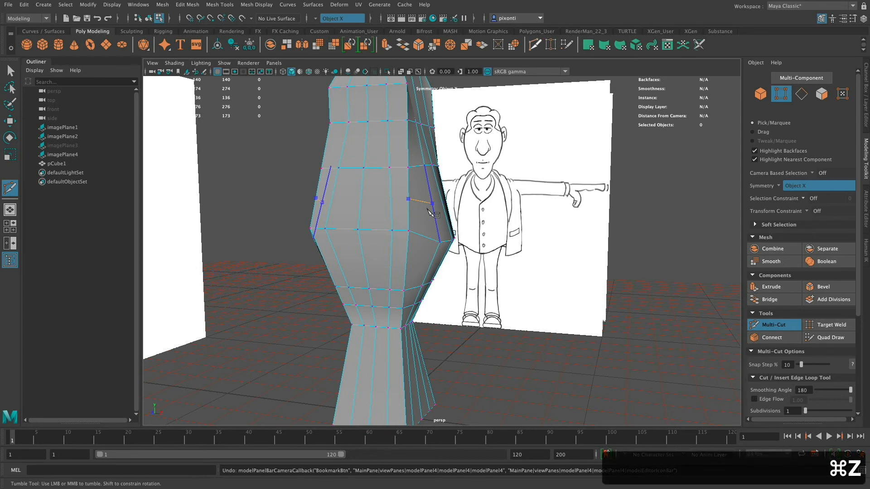
key("super+z")
key("super+z")
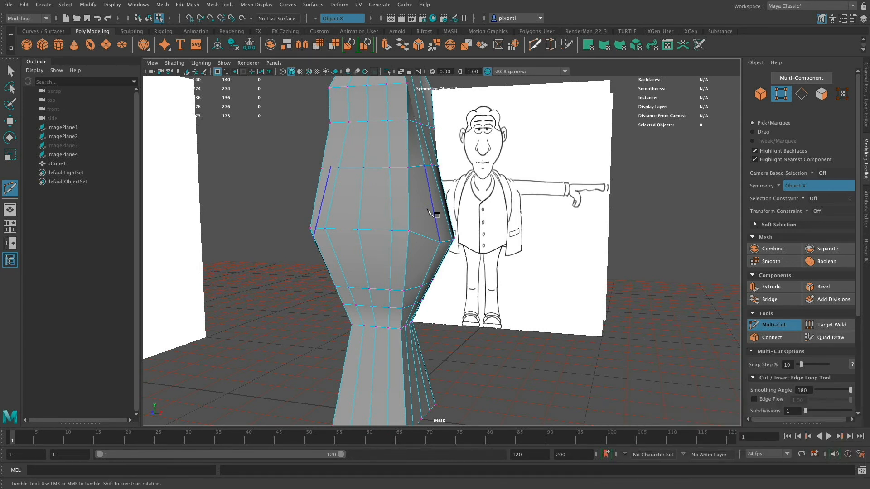
key("ctrl")
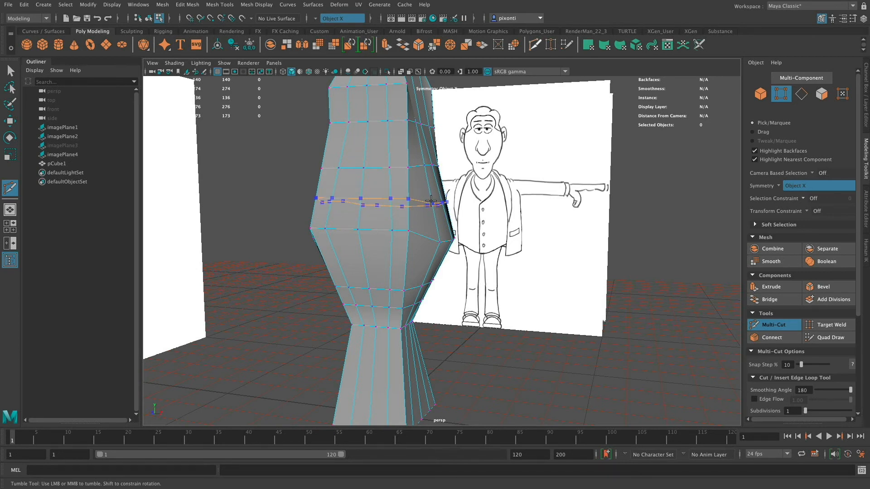
left_click(431, 203, "ctrl")
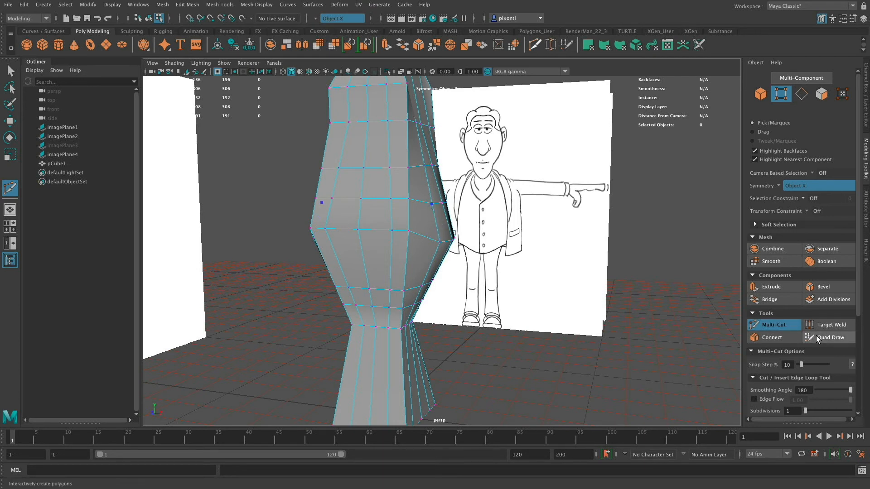
scroll(848, 357, "down", 5)
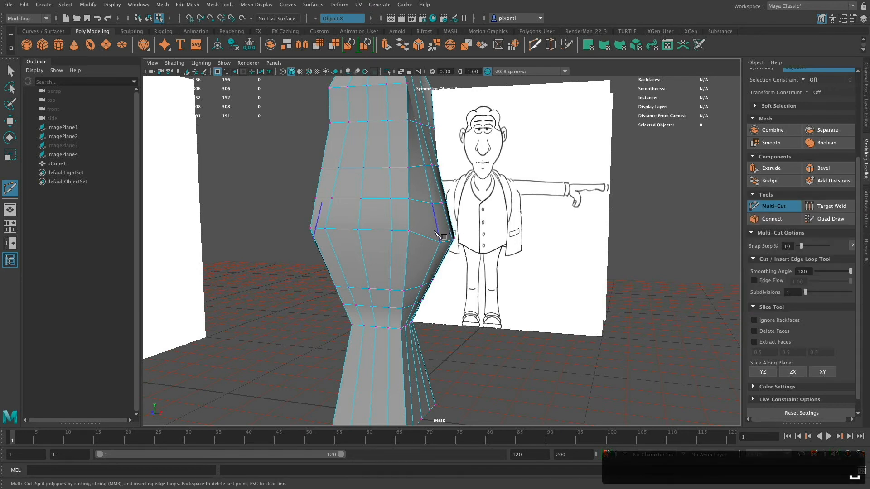
- In the front view, select the mirrored outer vertices of the row at collar height and move them inward along X to 18.45
key("space")
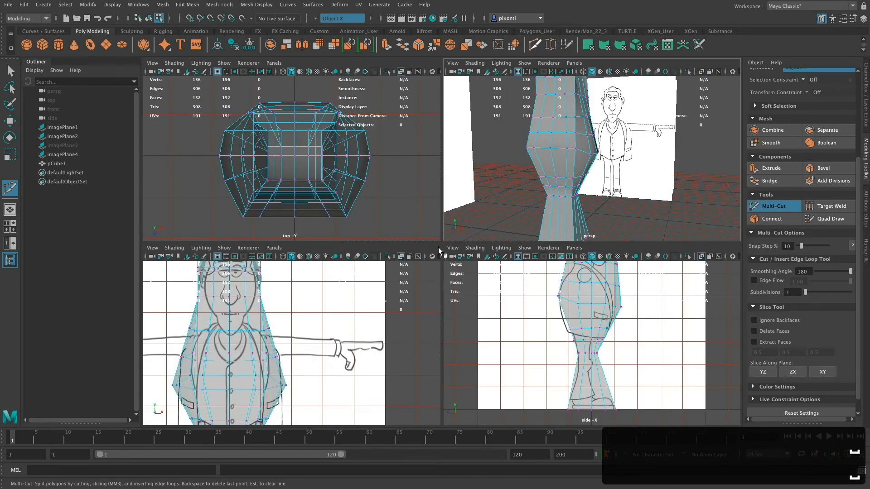
key("space")
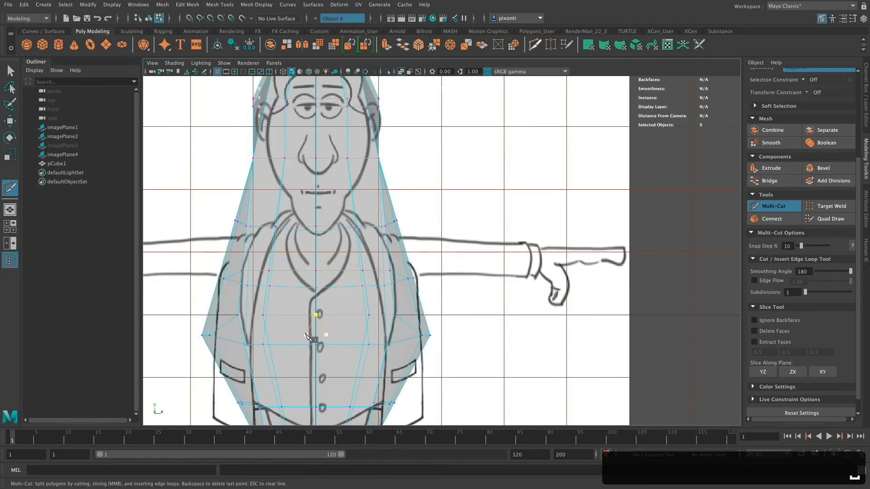
key("space")
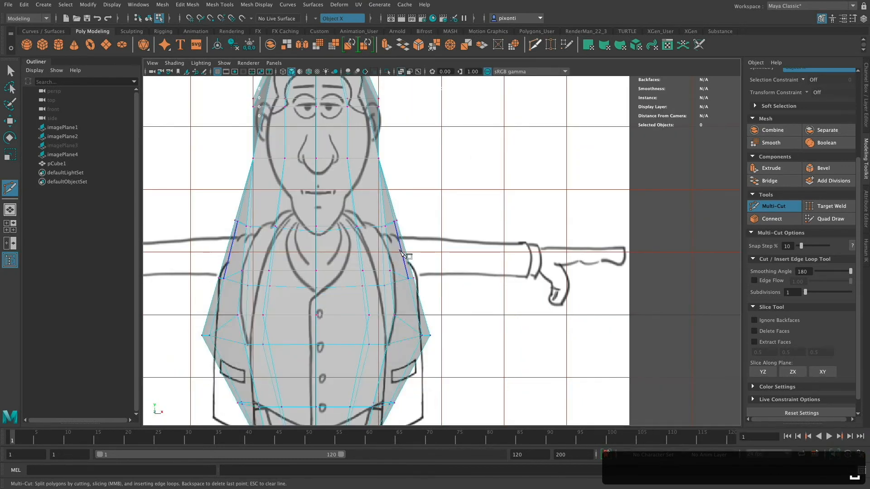
middle_click_drag(398, 264, 397, 266, "alt")
middle_click_drag(470, 258, 476, 254, "alt")
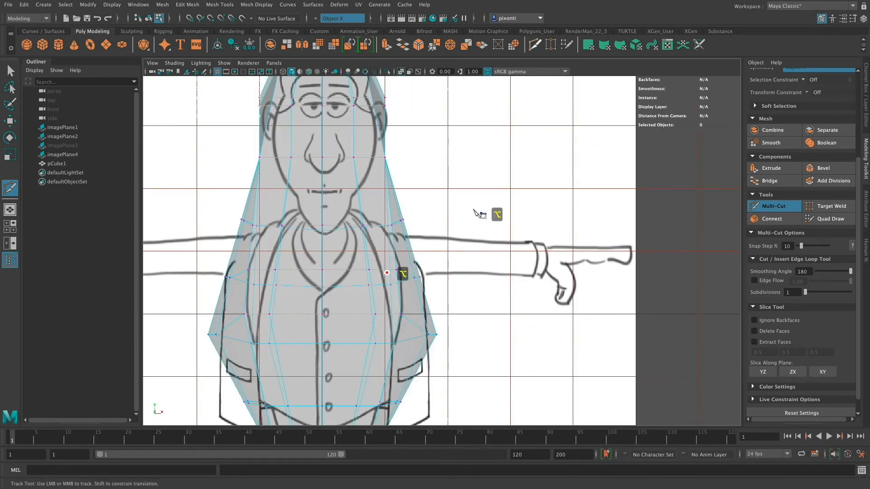
middle_click_drag(408, 288, 409, 289, "alt")
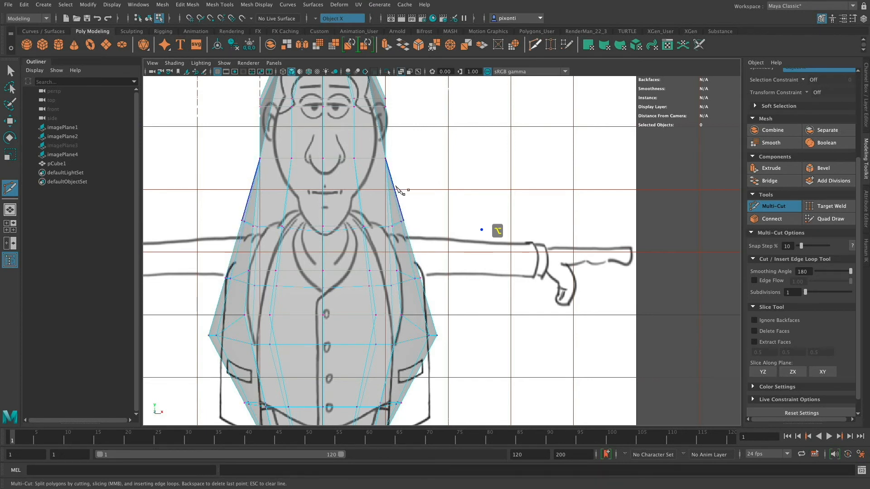
key("q")
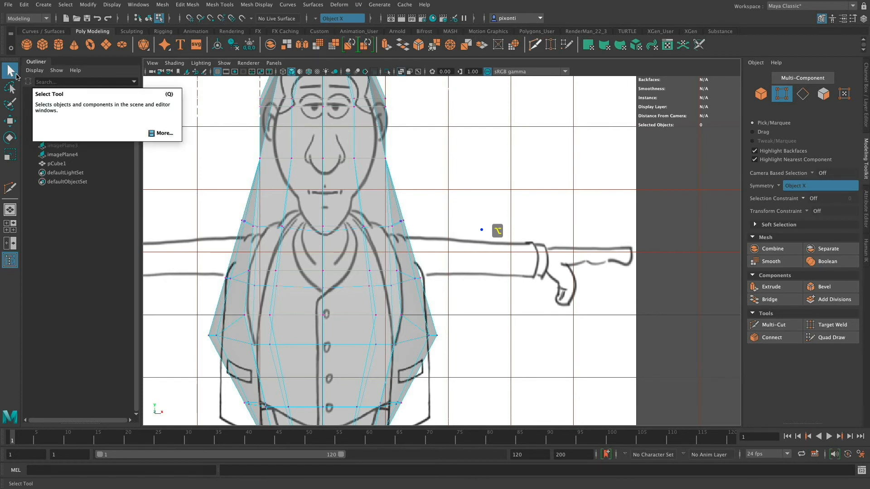
left_click(780, 327)
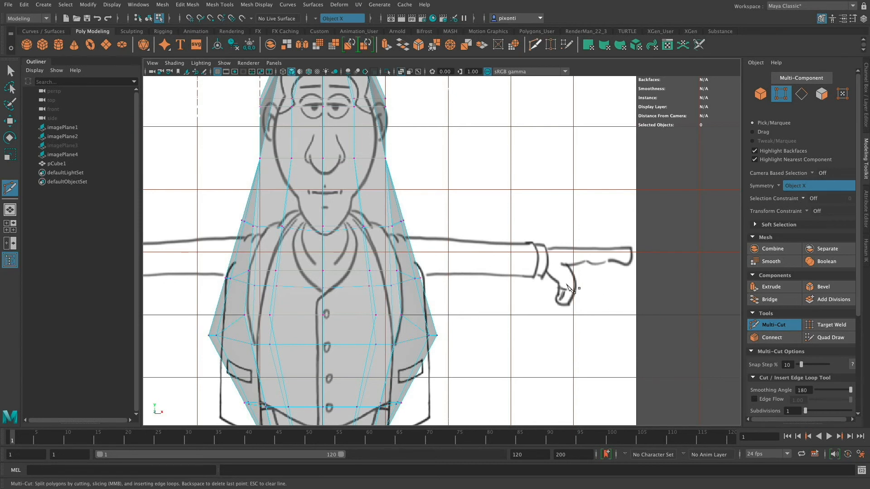
key("q")
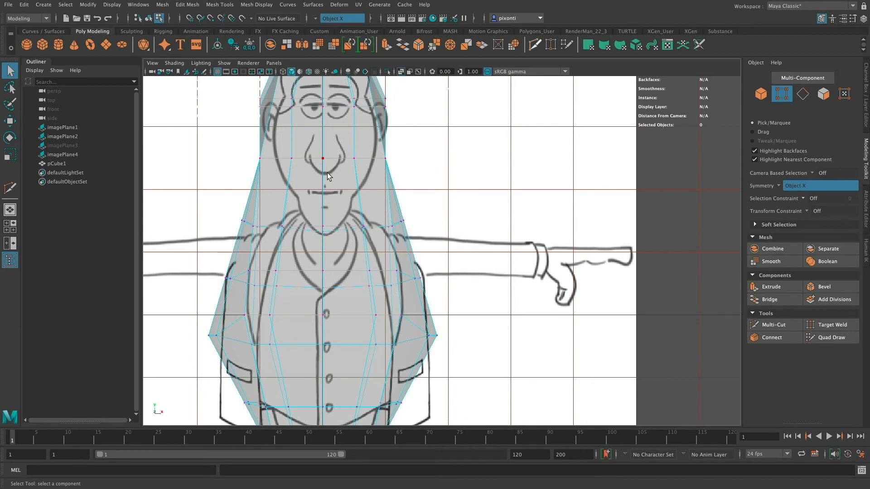
key("w")
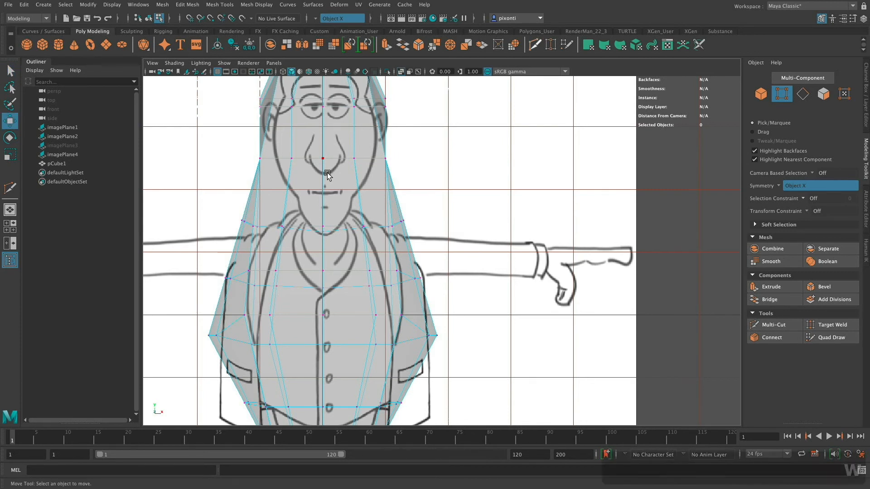
left_click_drag(413, 207, 381, 237)
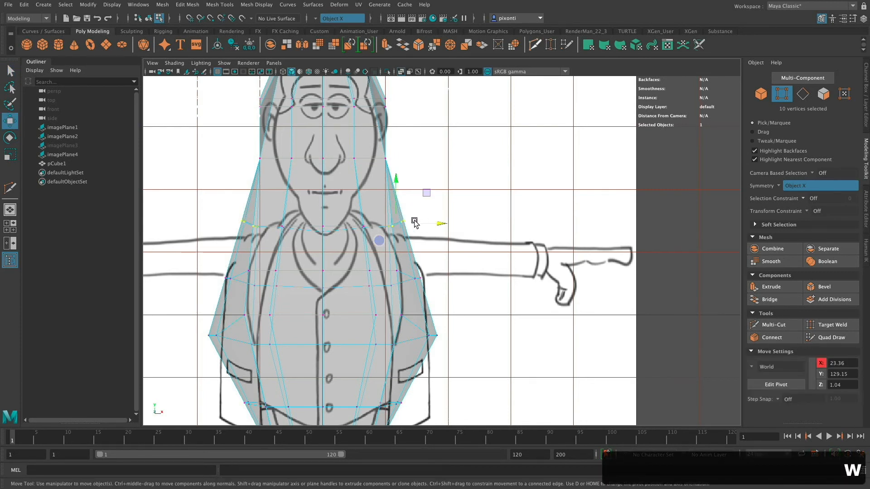
mouse_move(442, 225)
left_mouse_down()
mouse_move(415, 226)
mouse_move(427, 226)
left_mouse_up()
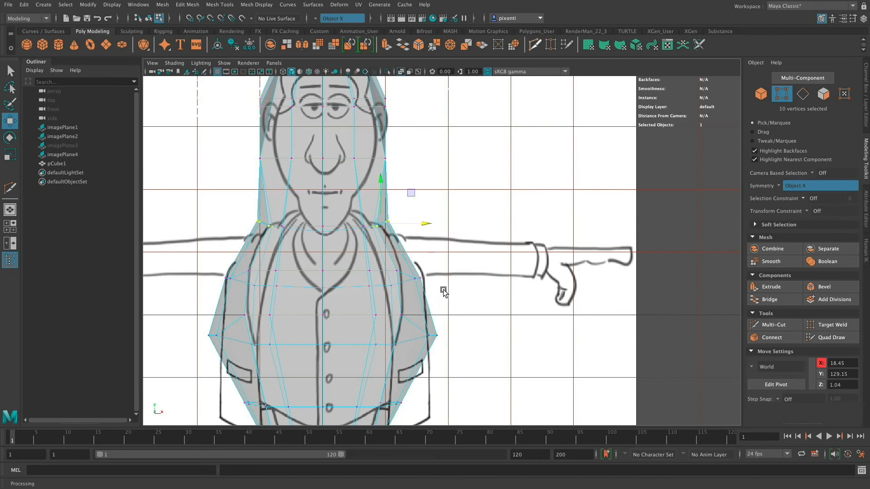
- In the perspective view, select the mirrored side faces just below collar height and try extruding them as arms with a thickness of 56.5
key("space")
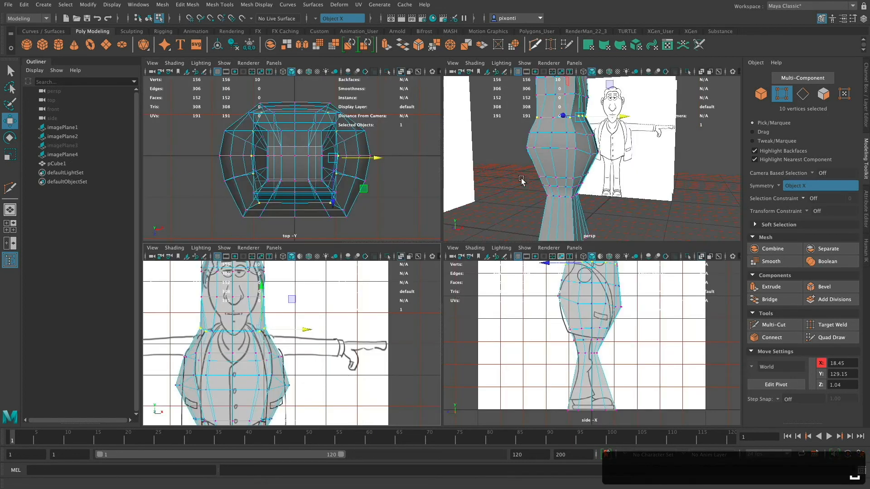
key("space")
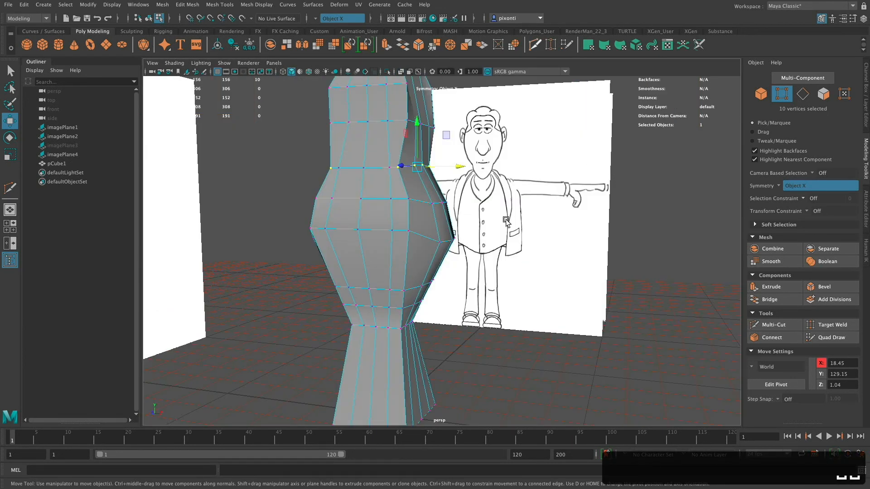
left_click_drag(499, 218, 504, 271, "alt+super")
left_click_drag(497, 239, 465, 224, "alt+super")
right_click_drag(466, 223, 467, 247)
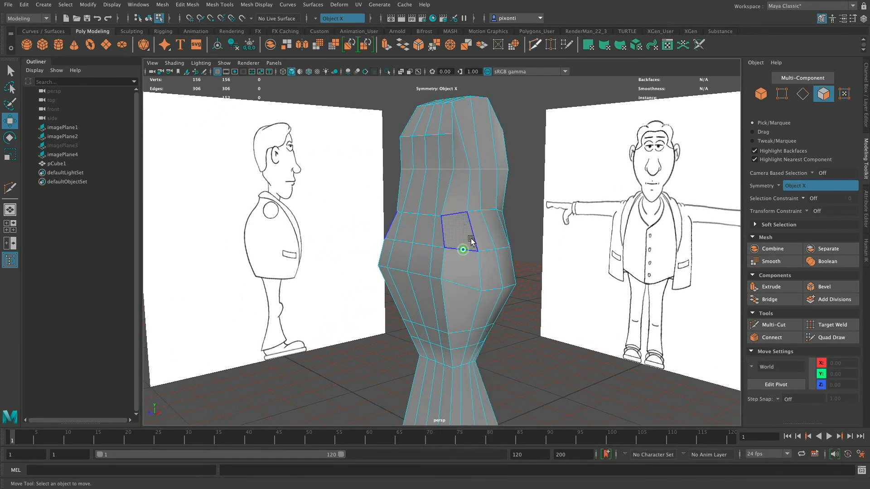
left_click(495, 233)
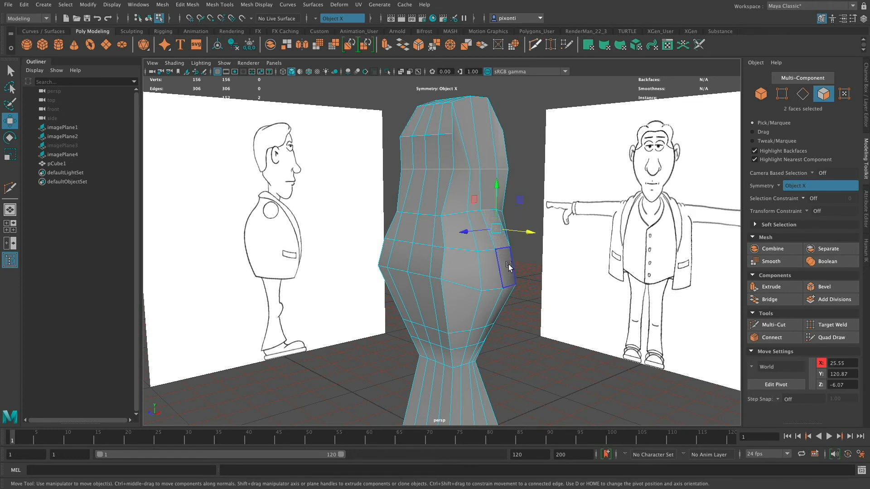
left_click(785, 288)
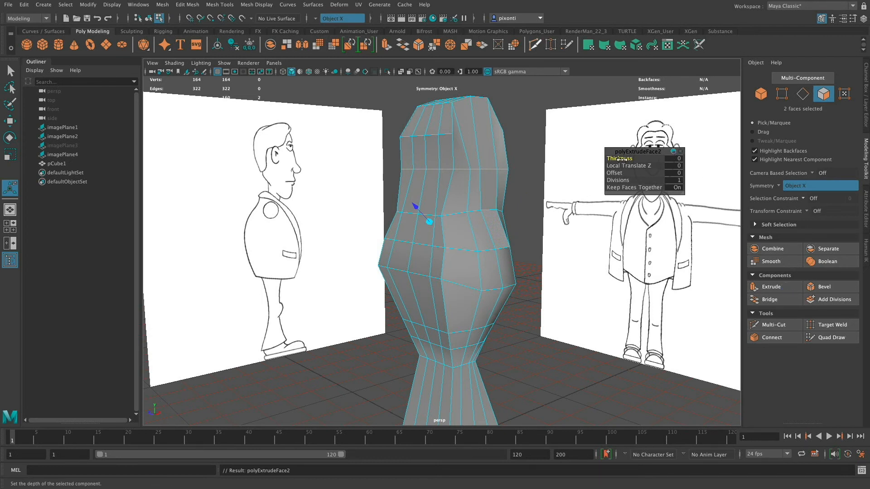
left_click_drag(622, 159, 652, 161)
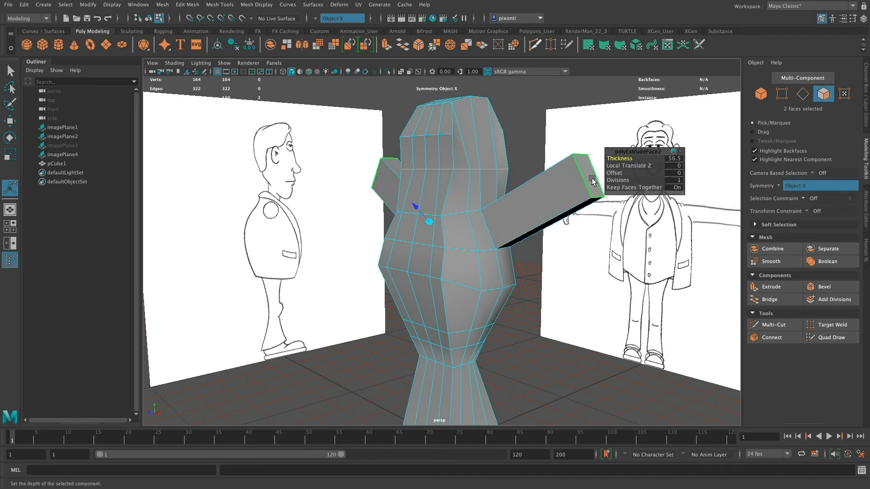
- Undo the thickness changes and the arm extrusion on the side faces
key("super+z")
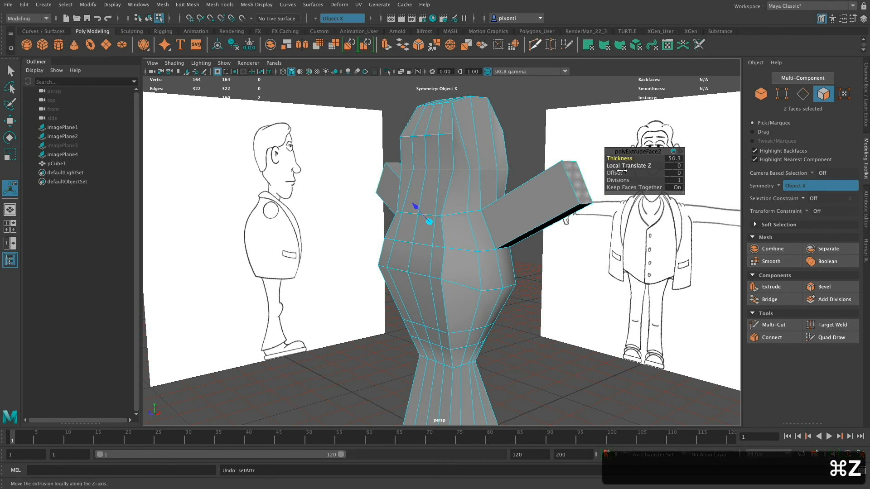
key("super+z")
key("super+z")
key("super+z")
key("super+z")
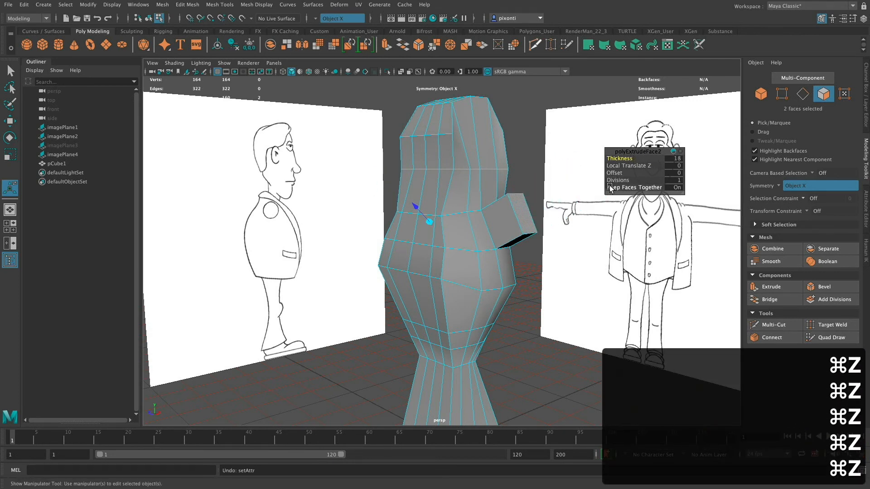
key("super+z")
key("super+z")
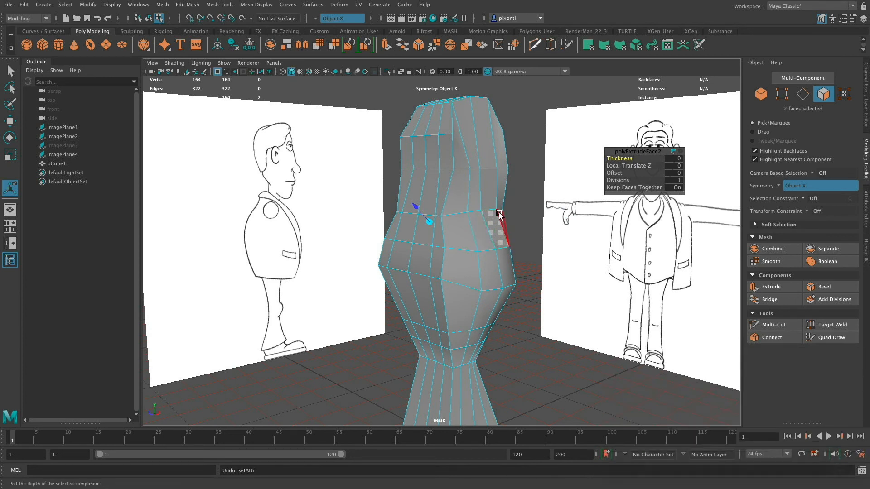
key("super+z")
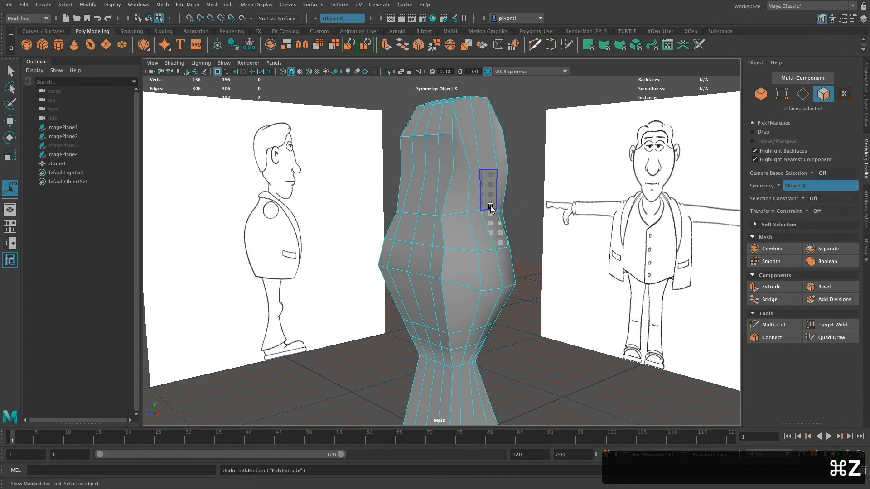
- Switch the cube's selection mode through vertex, edge and object, and return it to vertex mode
right_click_drag(471, 219, 454, 219)
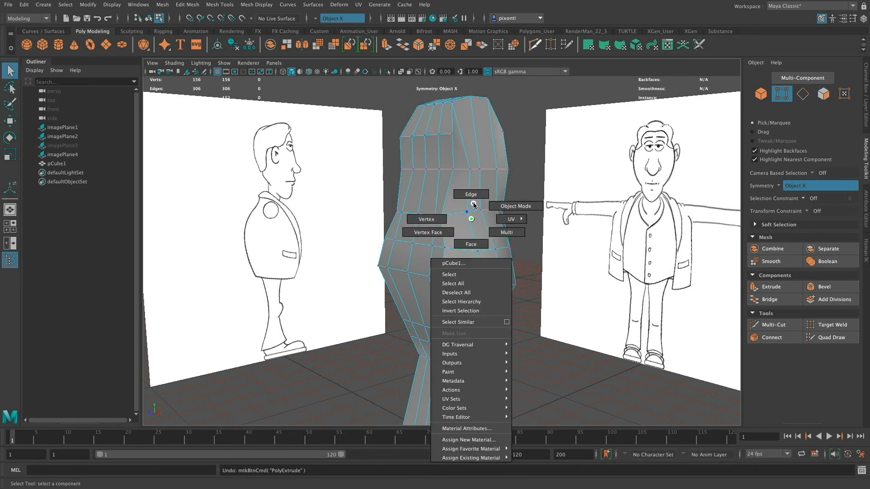
right_click_drag(470, 217, 471, 195)
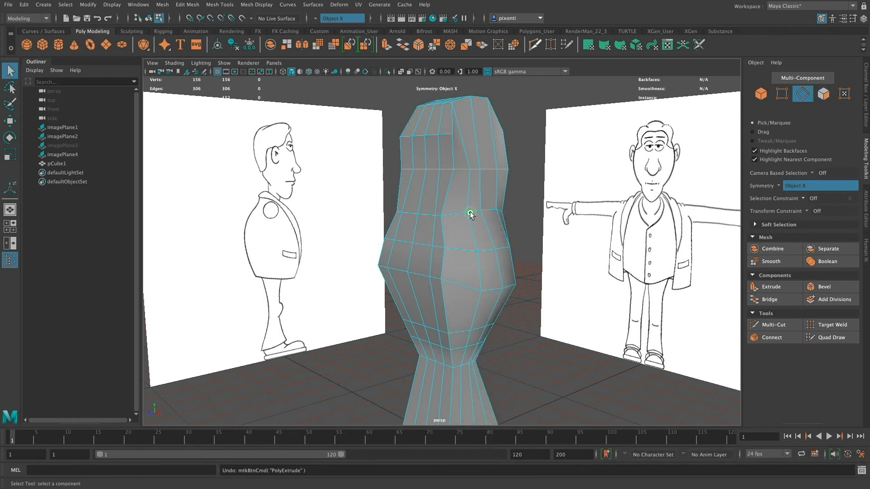
left_click(783, 94)
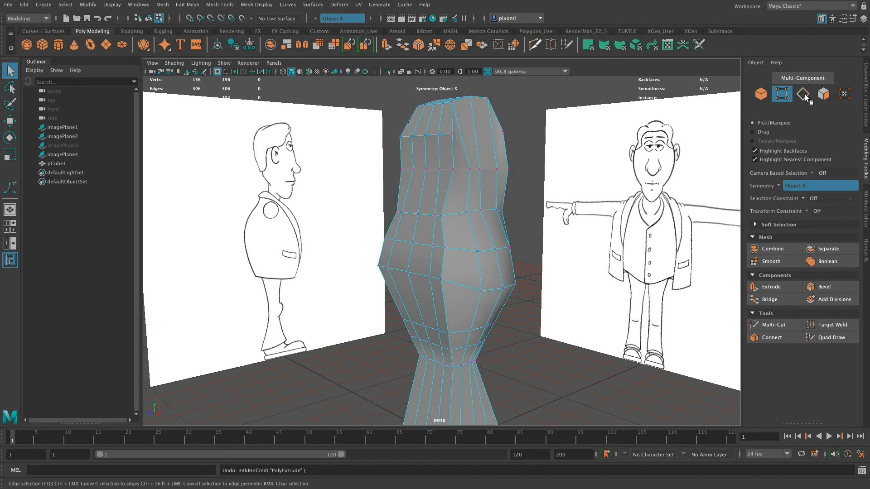
left_click(762, 95)
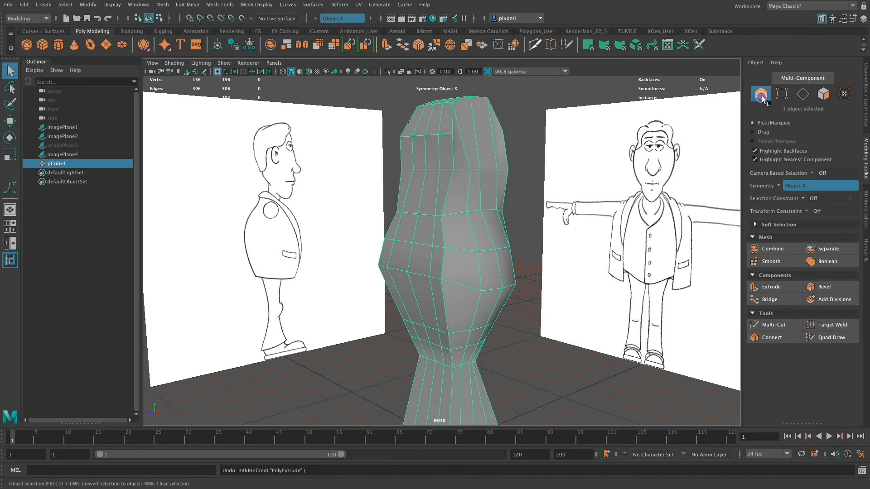
key("F9")
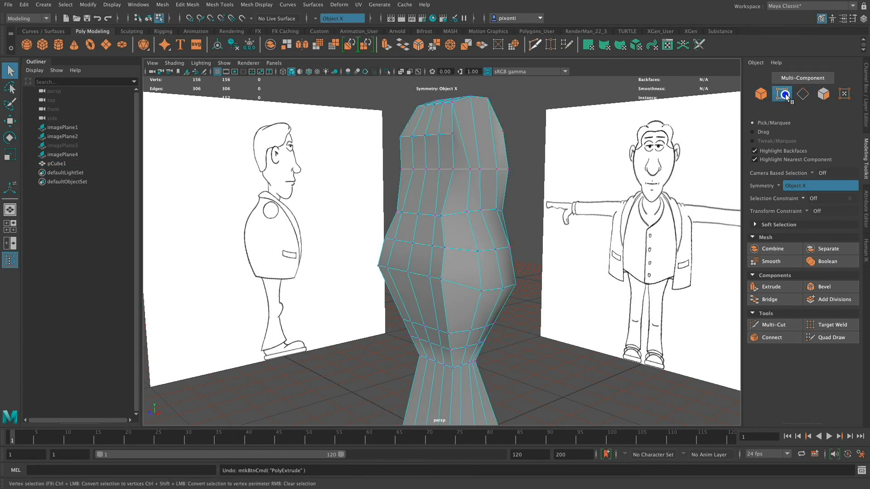
- Select the two side vertices at collar height with their mirrored counterparts and move them outward along X to 30.07
left_click(481, 211)
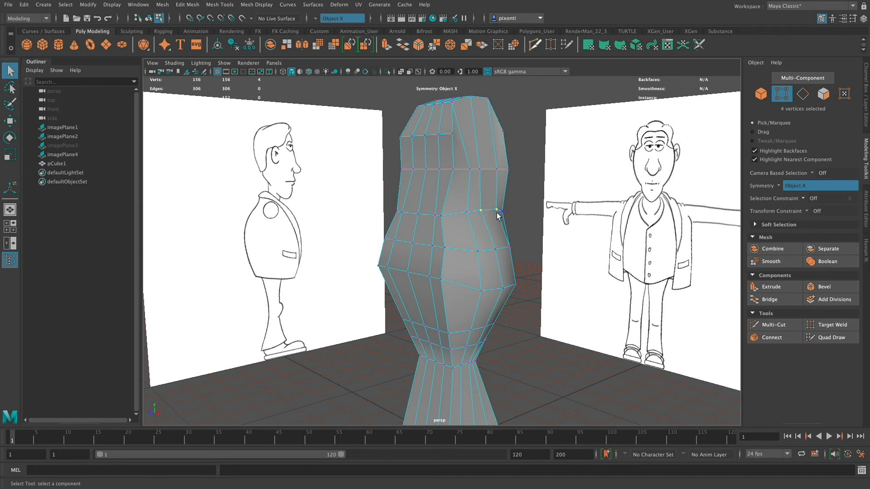
key("w")
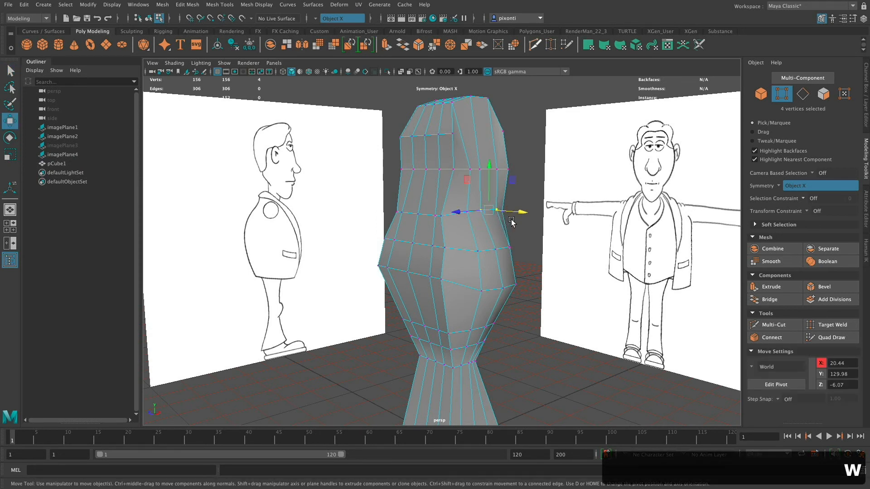
key("f")
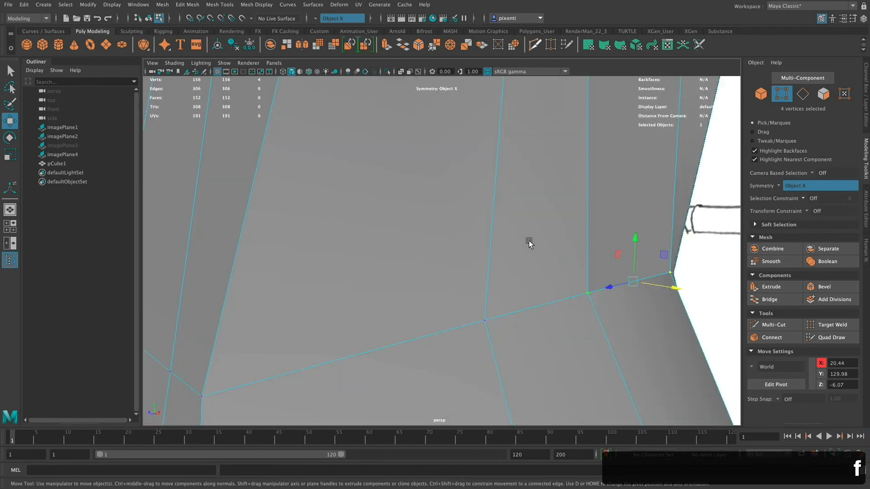
right_click_drag(529, 243, 377, 243, "alt")
mouse_move(502, 232)
left_mouse_down("alt")
mouse_move(518, 227)
mouse_move(516, 233)
left_mouse_up("alt")
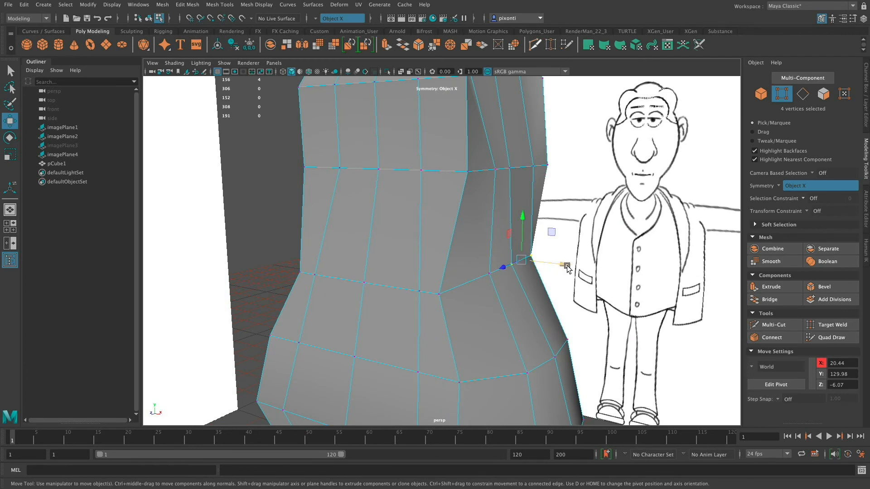
left_click_drag(567, 267, 603, 268)
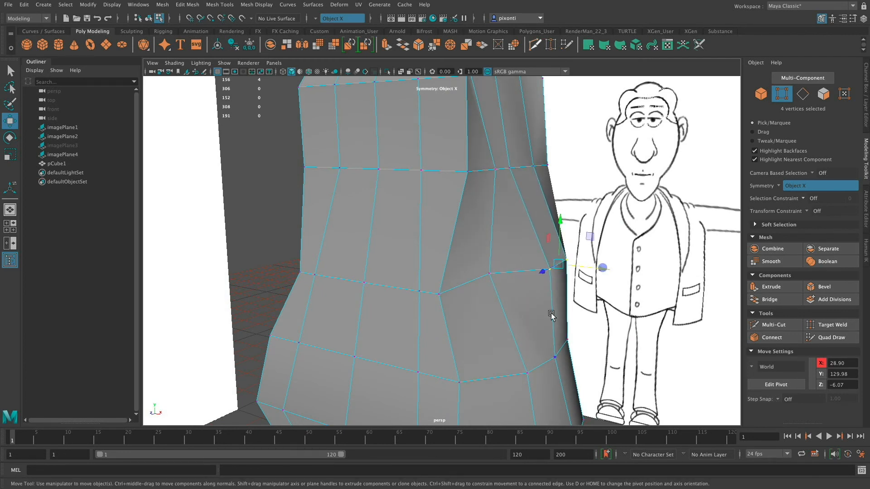
left_click_drag(561, 314, 589, 305, "alt")
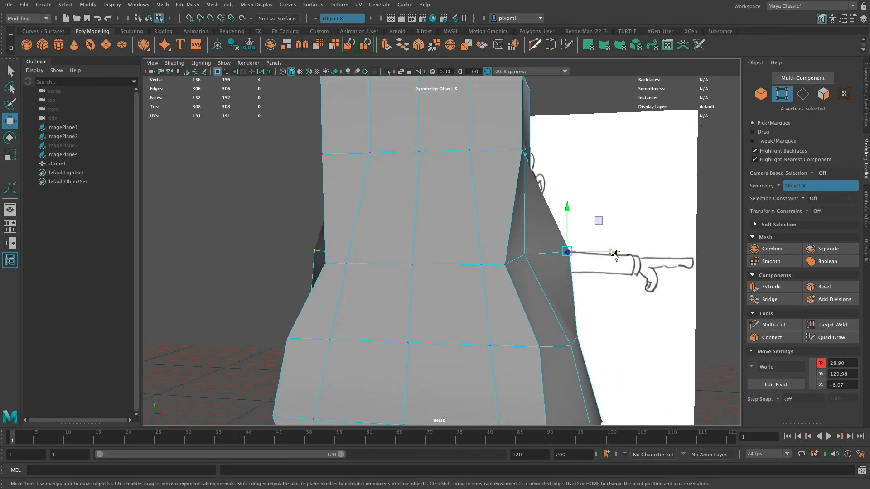
left_click_drag(614, 254, 618, 252)
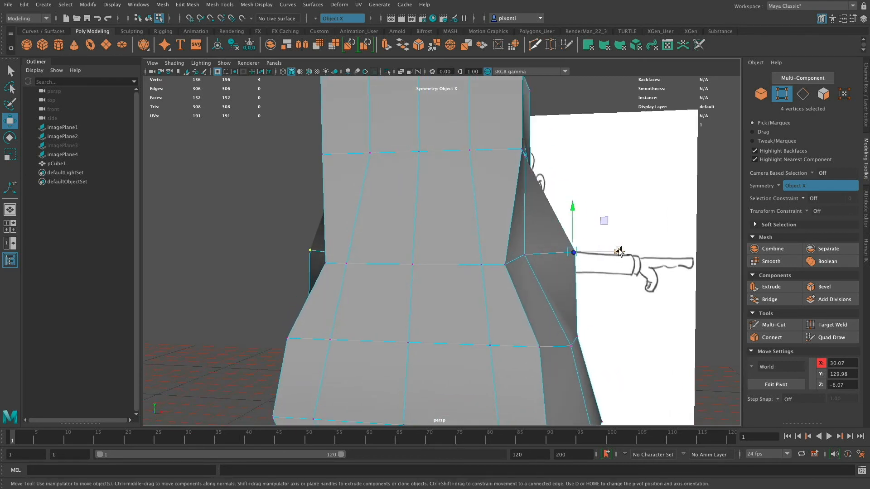
left_click_drag(609, 292, 606, 263, "alt")
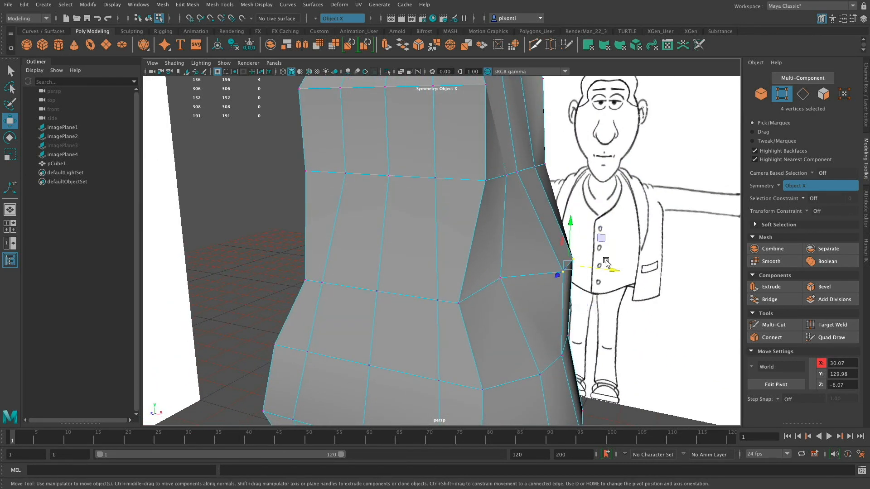
- Snap the middle side vertex of the collar-height row along X to 29.66, in line with its neighbour
left_click(562, 273)
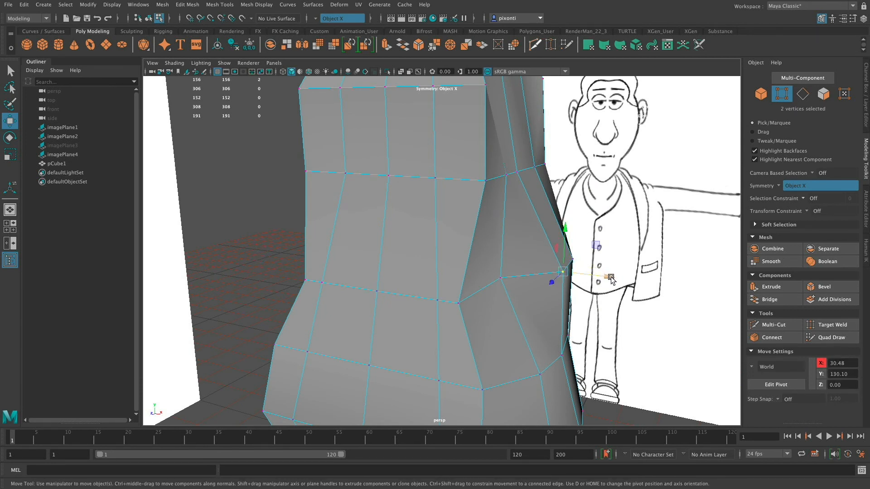
key("v")
mouse_move(609, 281)
middle_mouse_down()
mouse_move(596, 281)
mouse_move(634, 283)
mouse_move(608, 279)
middle_mouse_up()
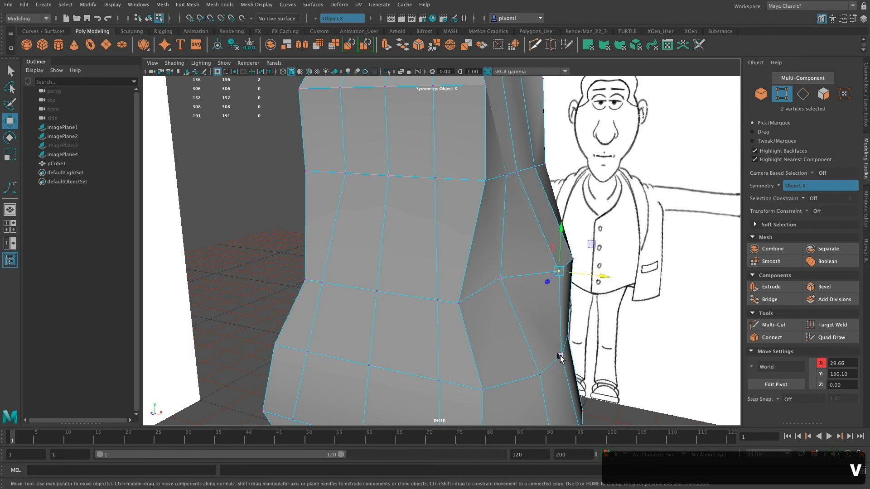
- Align the side vertices of the row below along X at 29.42 using point snapping
left_click(561, 356)
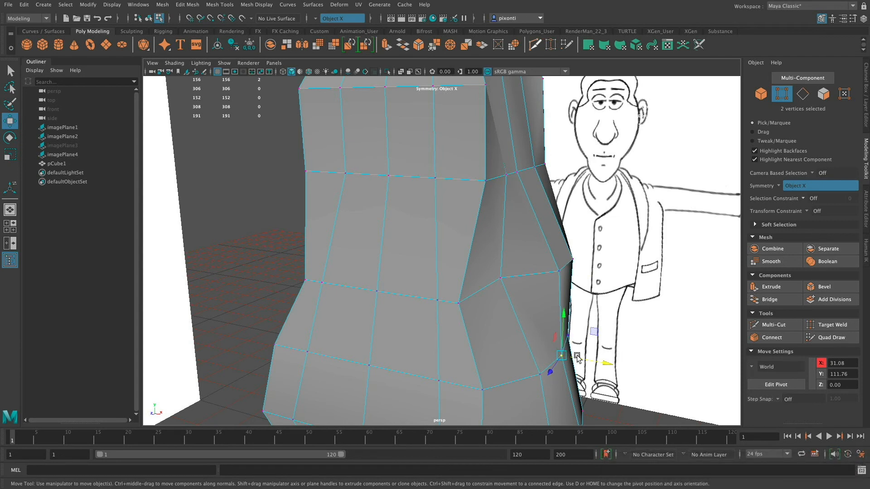
middle_click_drag(578, 358, 553, 356)
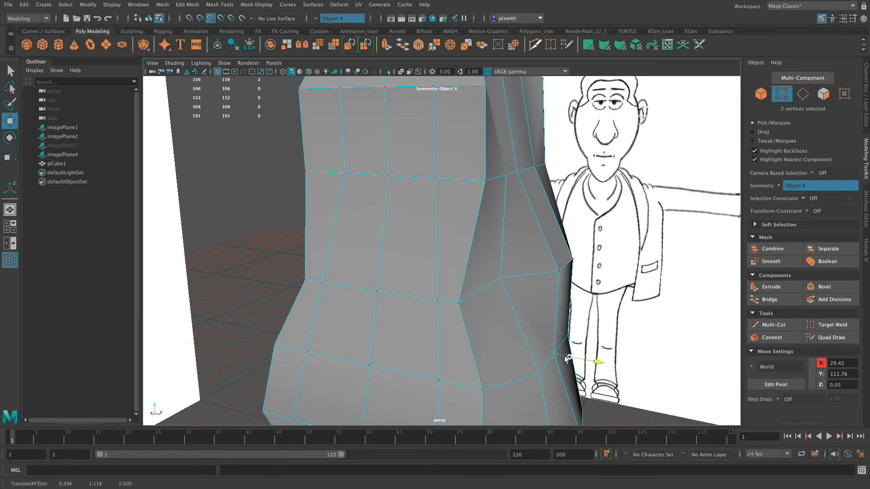
left_click(573, 259)
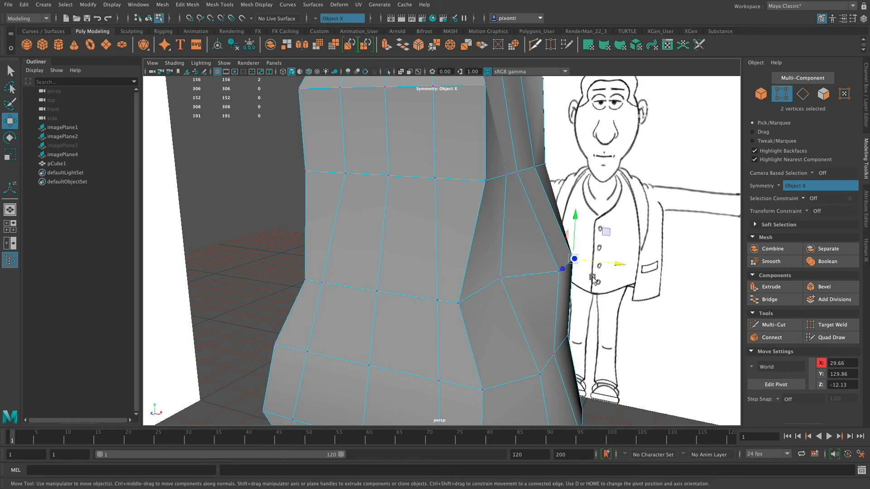
key("v")
middle_click_drag(630, 268, 592, 353)
left_click_drag(592, 355, 607, 317, "alt")
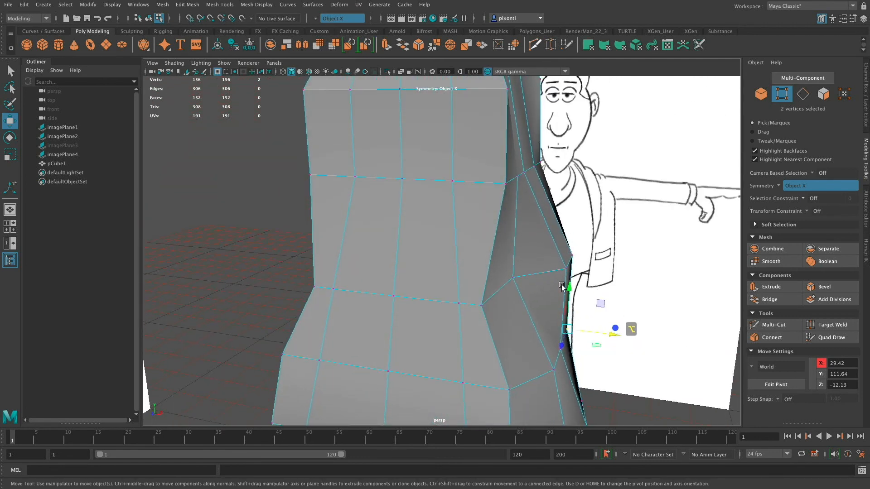
- In the front view, align the middle side vertex of the collar-height row along X at 29.66 using point snapping
key("space")
key("space")
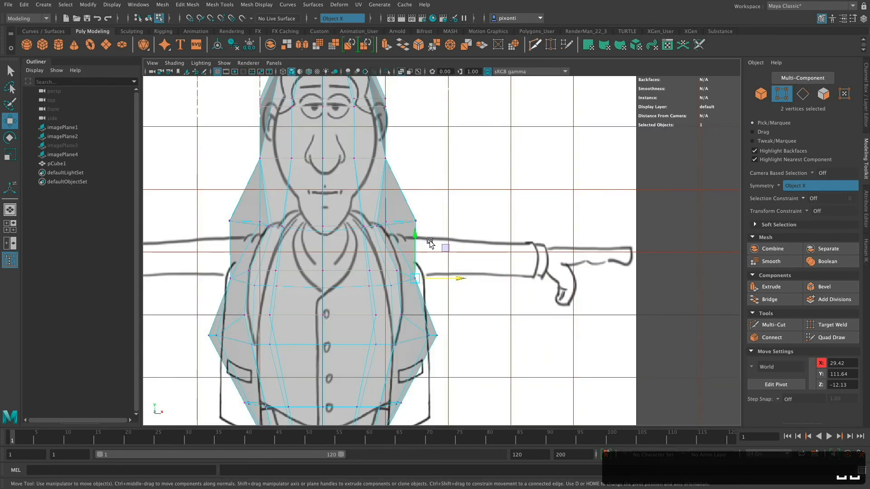
key("f")
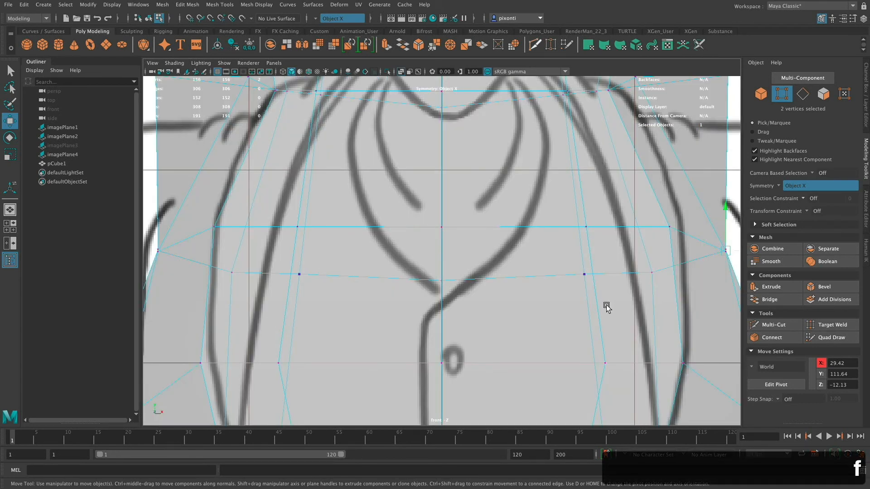
middle_click_drag(607, 309, 393, 310, "alt")
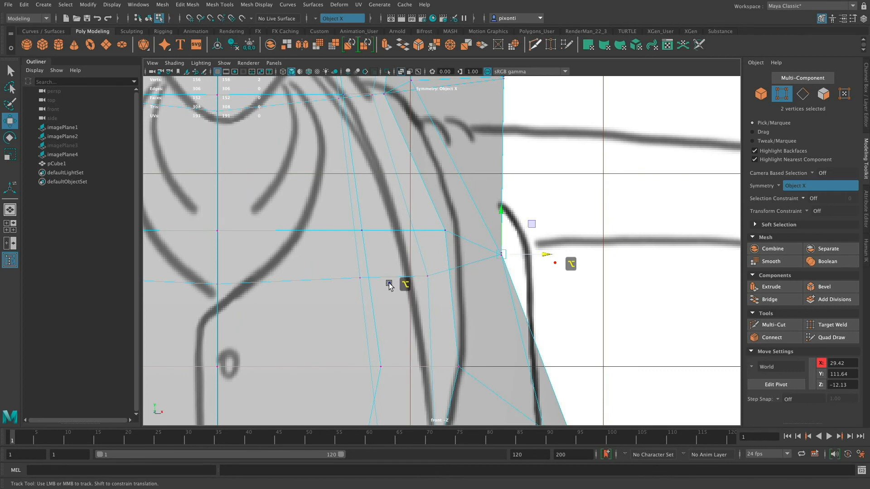
middle_click_drag(555, 263, 390, 283, "alt")
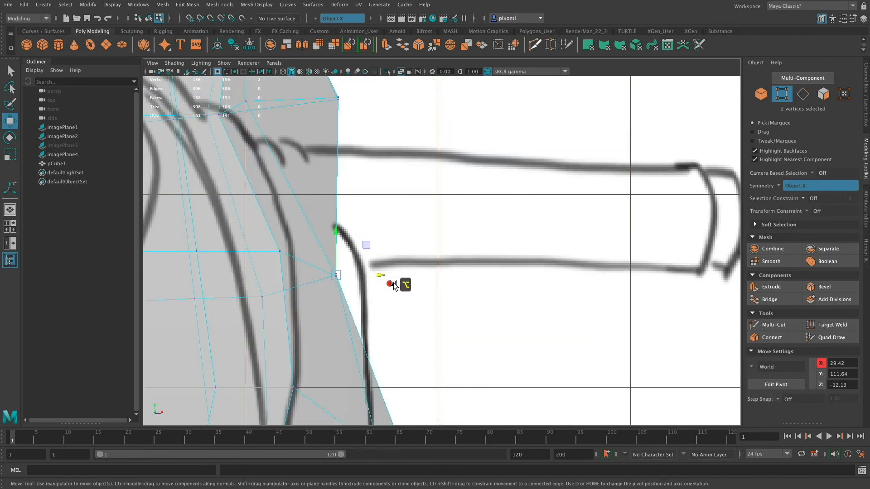
left_click(339, 97)
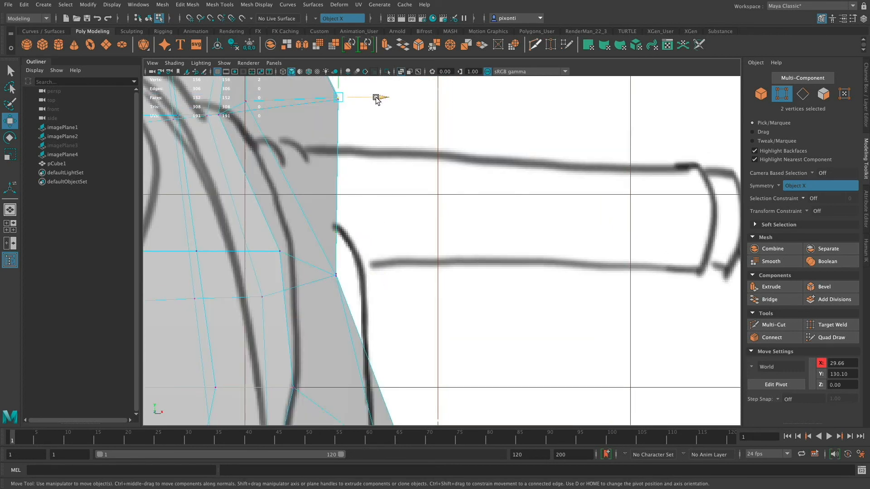
key("v")
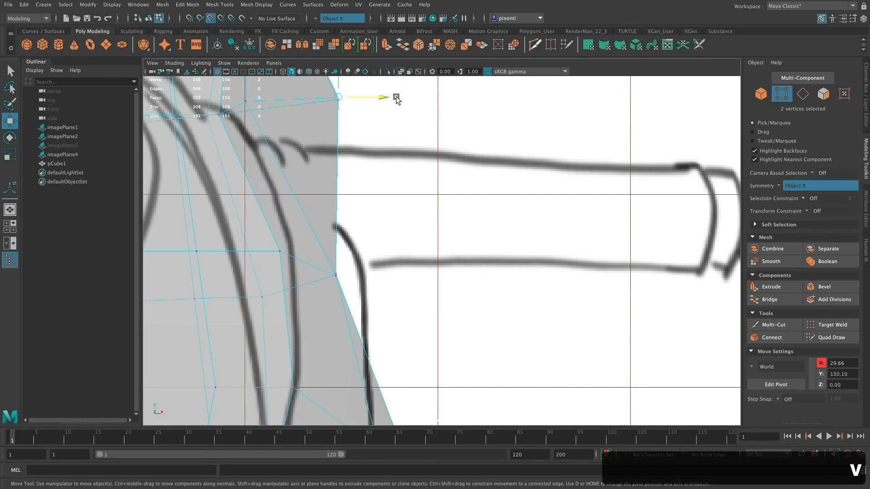
left_click_drag(386, 99, 462, 107)
left_click_drag(306, 87, 308, 87)
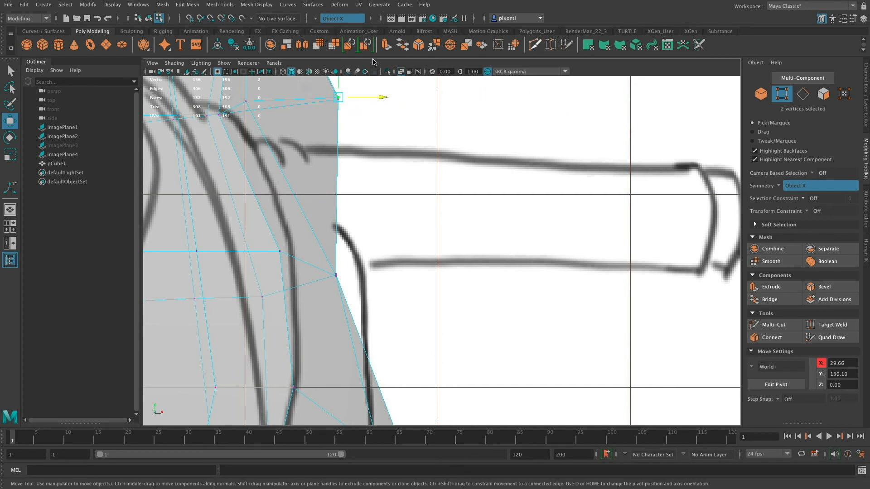
- Point-snap the armpit-height side vertex along X at 29.44 and the neighbouring collar-height side vertex at 29.66
left_click(336, 276)
key("v")
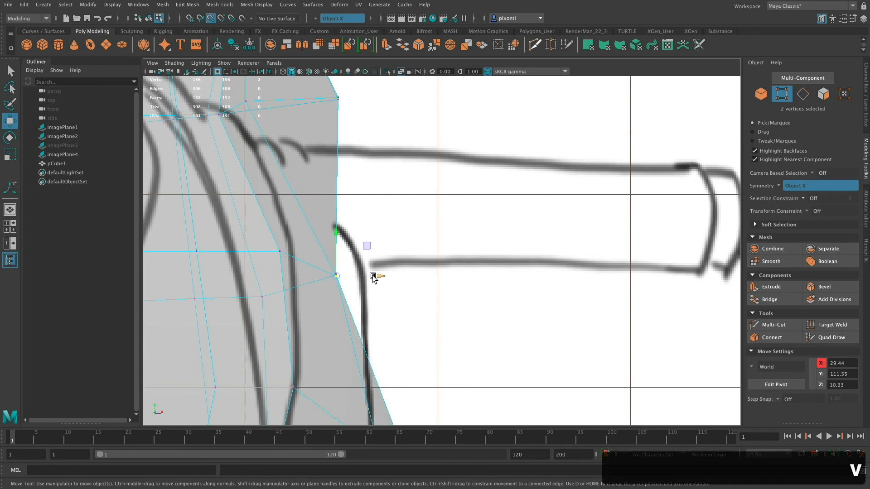
mouse_move(382, 277)
left_mouse_down()
mouse_move(390, 279)
mouse_move(353, 278)
mouse_move(375, 278)
left_mouse_up()
key("v")
left_click(339, 100)
key("v")
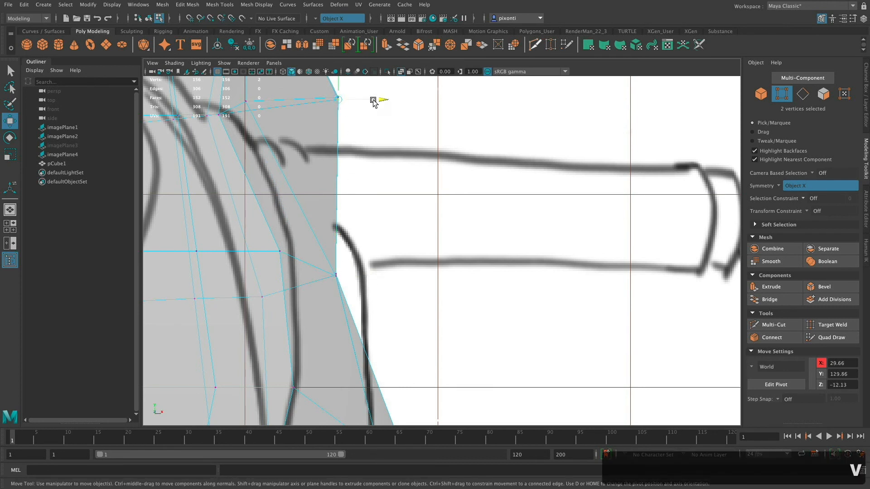
mouse_move(384, 100)
left_mouse_down()
mouse_move(355, 107)
mouse_move(388, 101)
left_mouse_up()
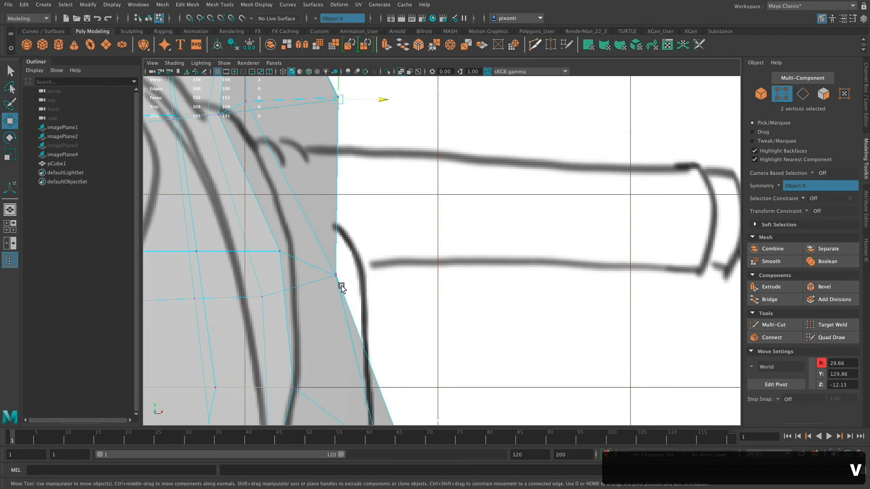
- Select the body's side face below the shoulder with its mirrored counterpart in face mode and extrude both with a thickness of 44.1
key("space")
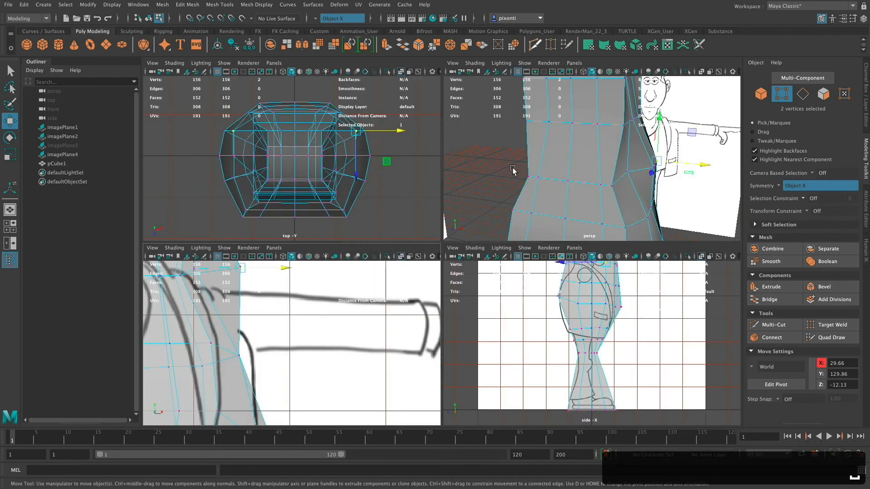
key("space")
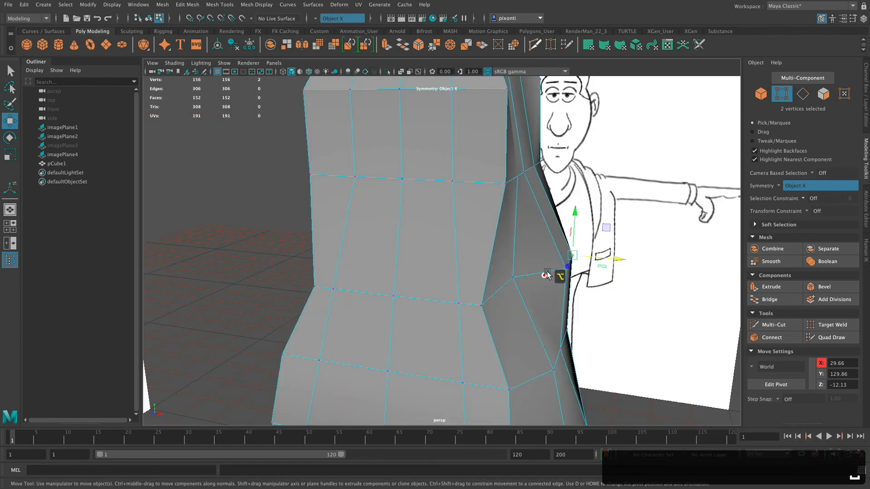
middle_click_drag(549, 274, 497, 186, "alt")
left_click_drag(521, 239, 517, 241, "alt")
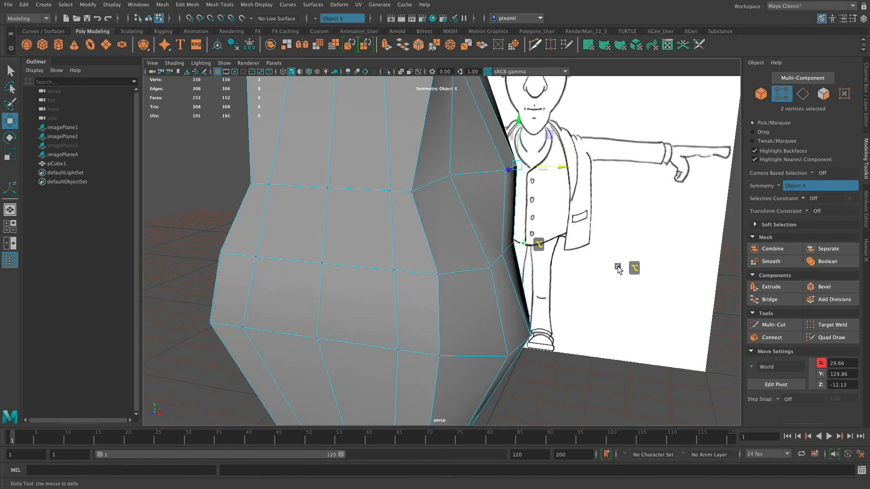
right_click_drag(620, 268, 550, 195, "alt")
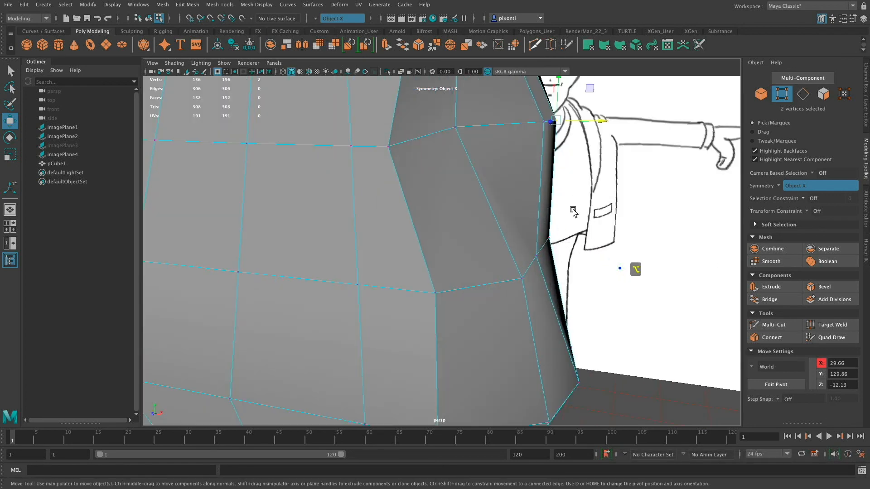
left_click(10, 71)
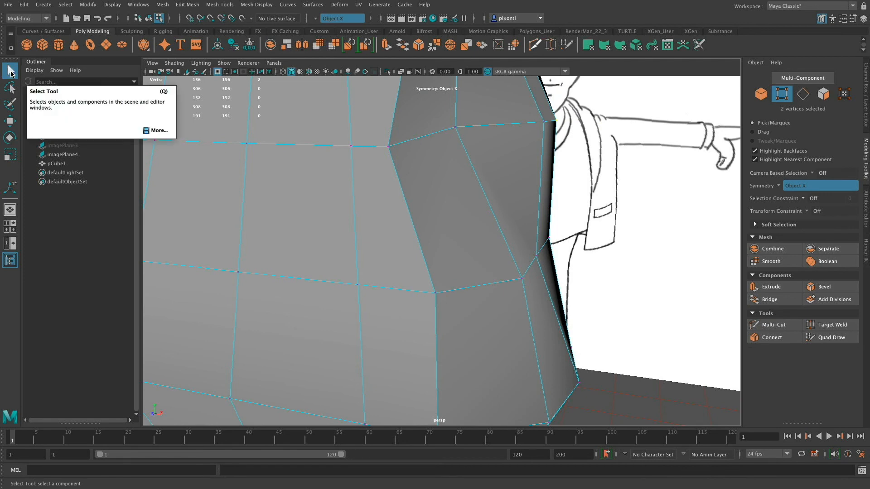
left_click_drag(558, 217, 527, 228, "alt")
left_click(825, 94)
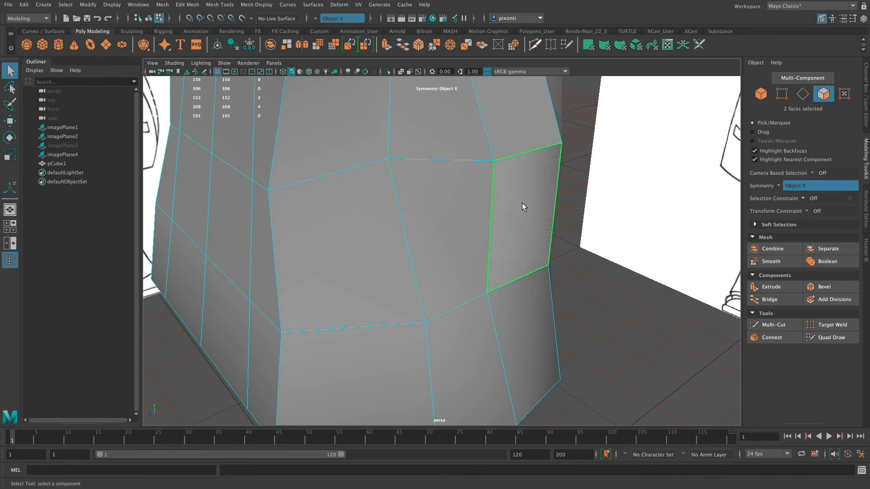
left_click(778, 287)
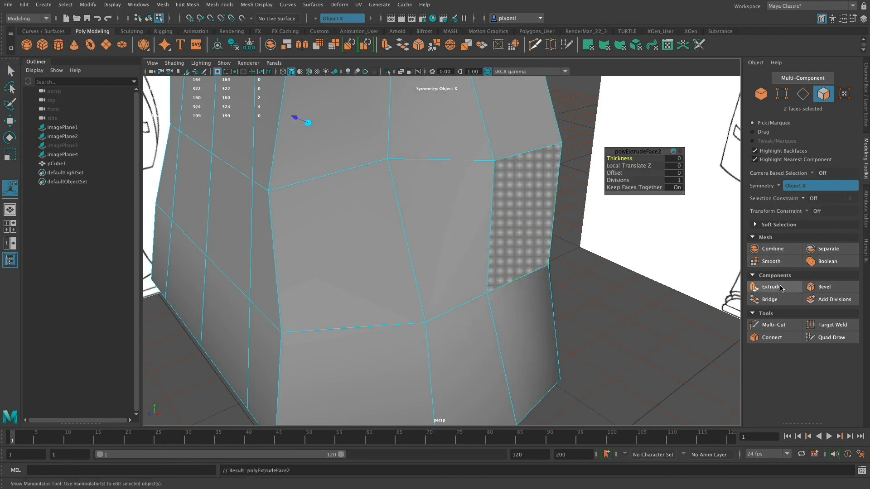
left_click_drag(623, 159, 658, 162)
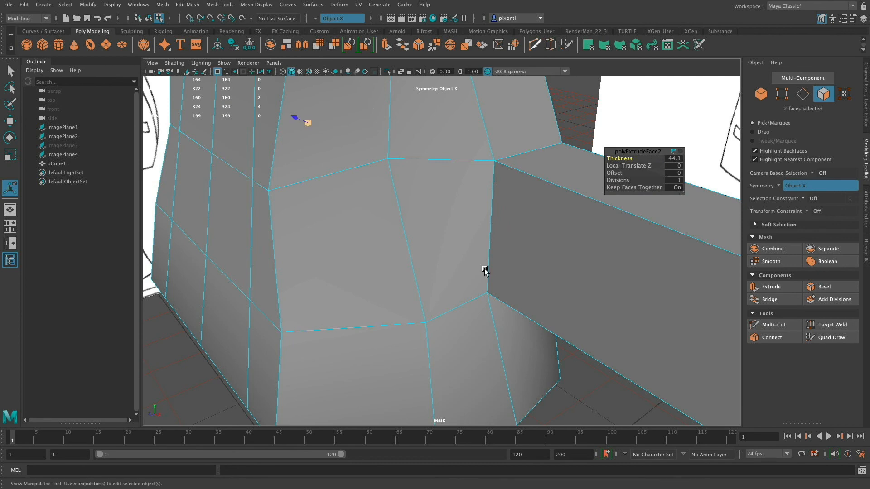
- Try lengthening the extruded arms along local Z with the extrude manipulator, and undo that move
right_click_drag(490, 272, 349, 264, "alt")
left_click_drag(349, 267, 471, 258, "alt")
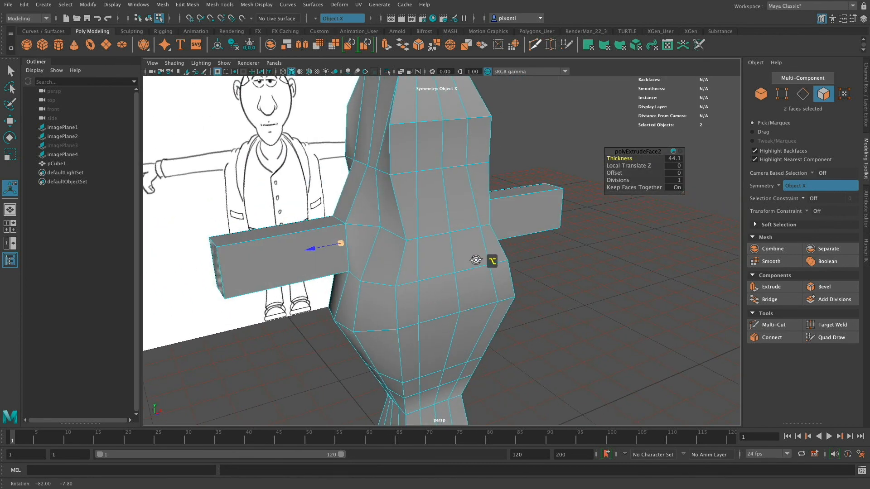
mouse_move(313, 250)
left_mouse_down()
mouse_move(302, 256)
mouse_move(308, 255)
left_mouse_up()
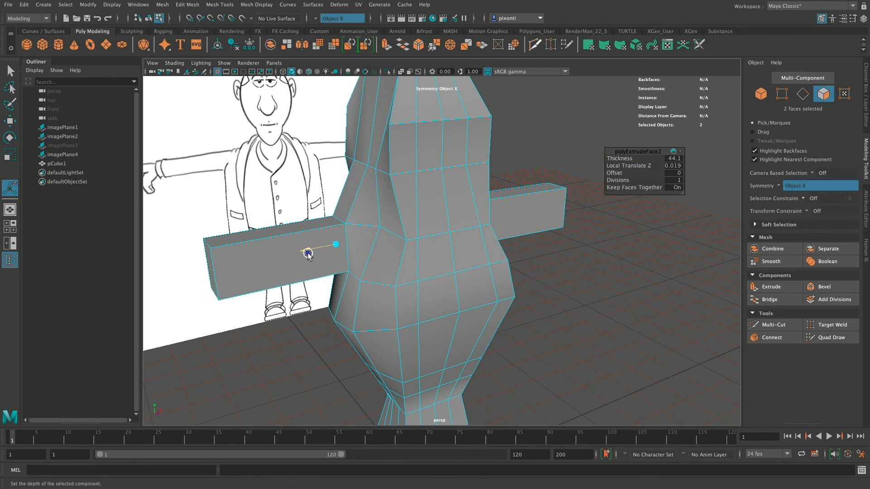
key("super+z")
- Increase the arm extrusion's thickness to 69.4 so the arms reach the drawn fingertips in the front view
left_click_drag(525, 219, 469, 236, "alt")
left_click_drag(617, 160, 661, 162)
key("space")
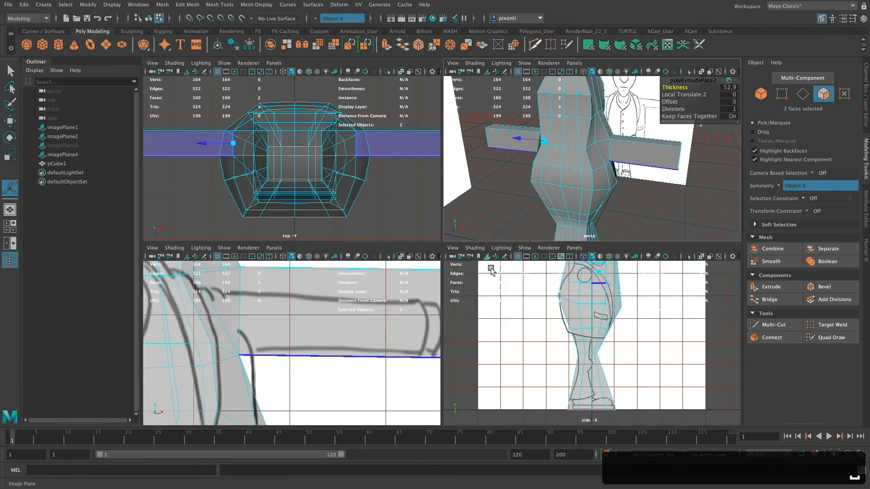
key("space")
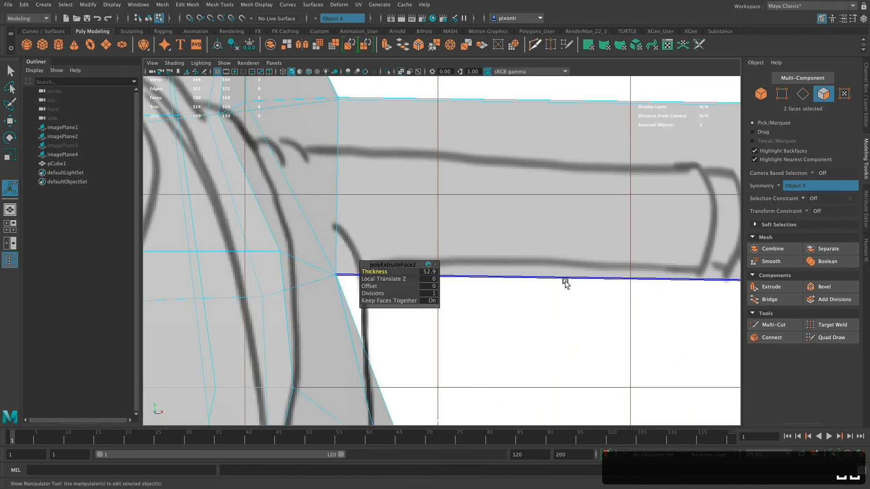
right_click_drag(565, 284, 501, 303, "alt")
mouse_move(575, 303)
right_mouse_down("alt")
mouse_move(484, 330)
mouse_move(367, 340)
right_mouse_up("alt")
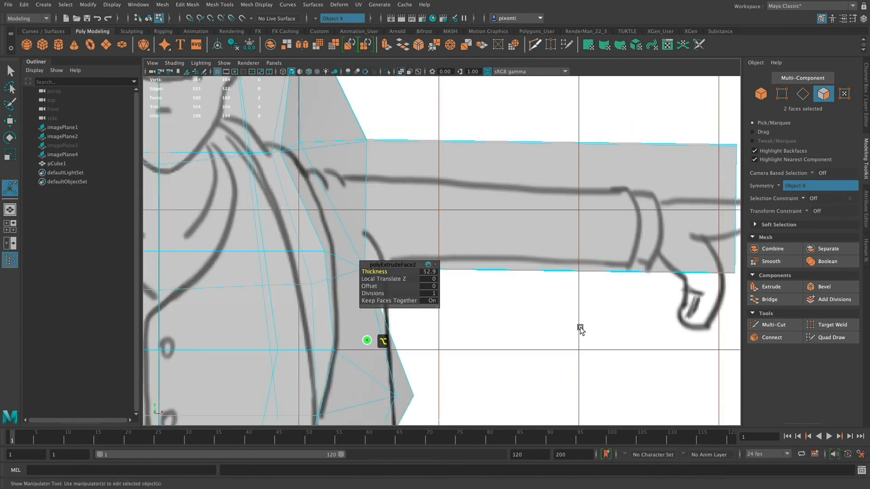
right_click_drag(583, 329, 463, 331, "alt")
right_click_drag(524, 338, 402, 337, "alt")
right_click_drag(496, 338, 408, 340, "alt")
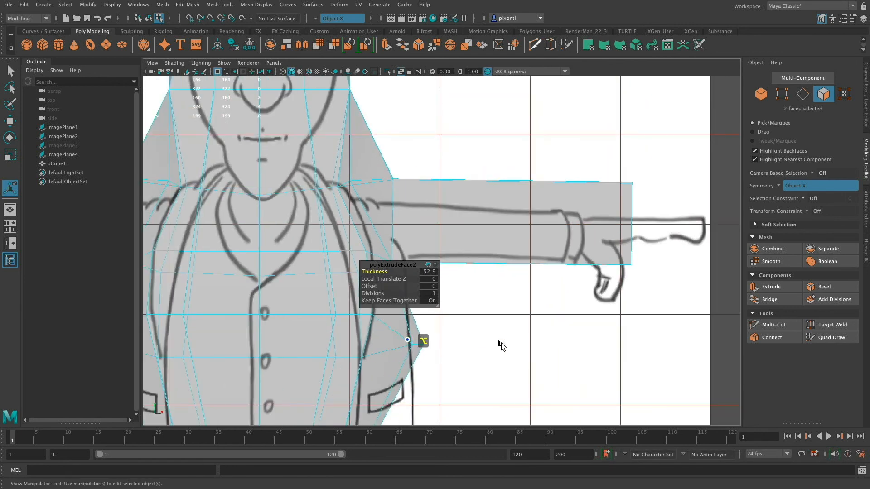
left_click_drag(380, 272, 451, 271)
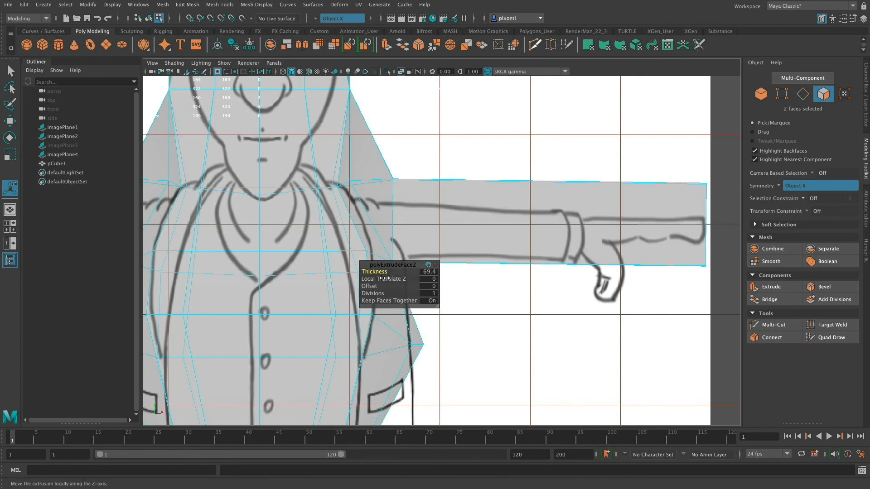
- Taper the arms with an extrusion offset of 3.8, set the divisions to 5, and return to vertex selection in the perspective view
left_click_drag(382, 286, 387, 288)
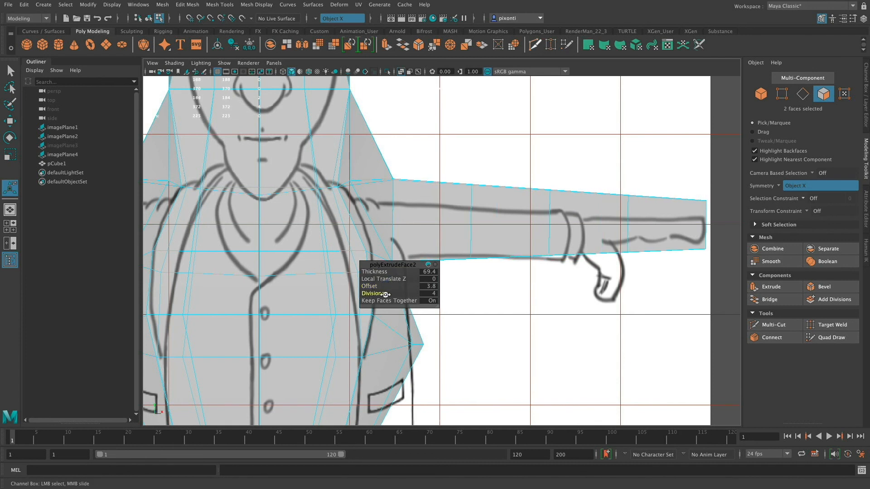
left_click_drag(387, 294, 387, 295)
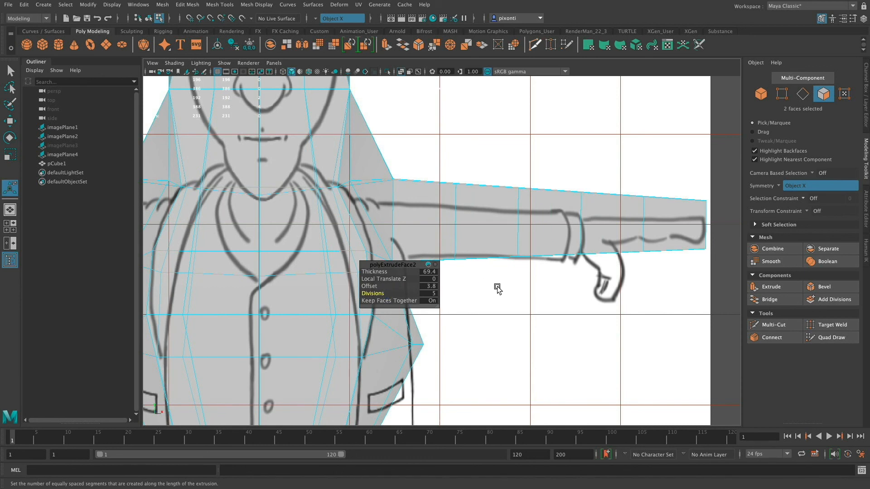
key("space")
key("space")
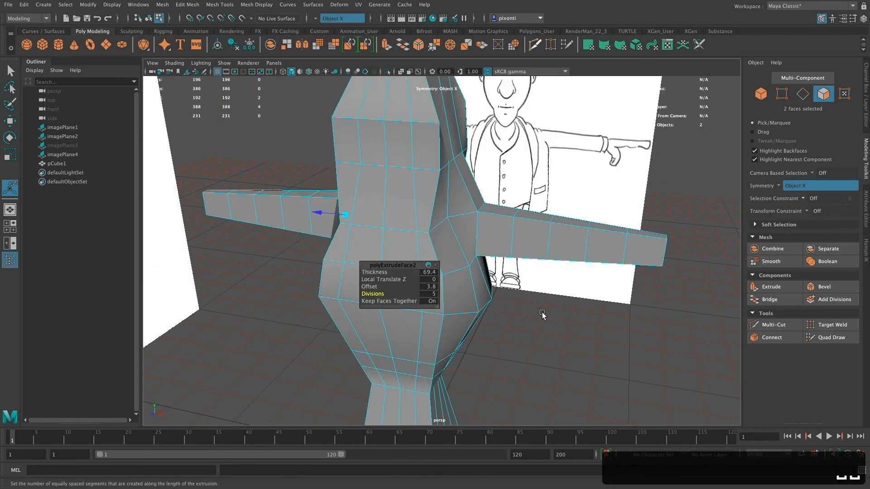
left_click_drag(525, 293, 493, 272, "alt")
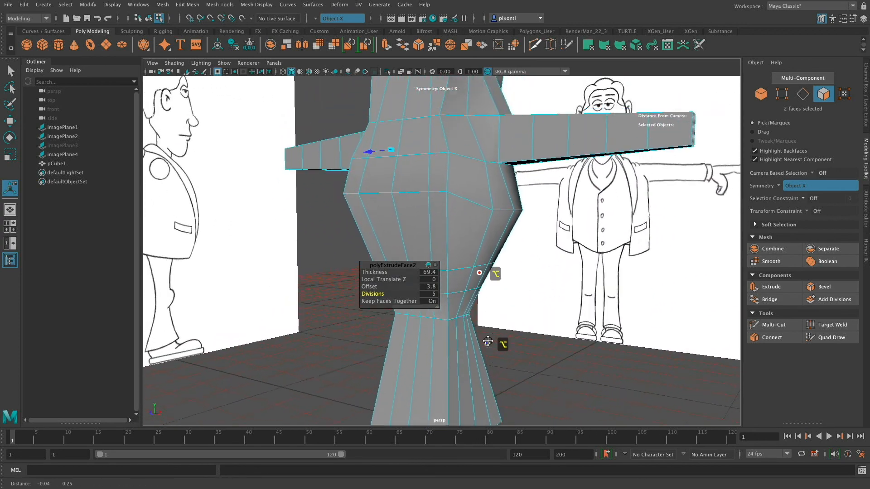
middle_click_drag(494, 272, 504, 335, "alt")
mouse_move(505, 336)
left_mouse_down("alt")
mouse_move(579, 314)
mouse_move(478, 324)
mouse_move(557, 317)
mouse_move(534, 330)
mouse_move(521, 304)
left_mouse_up("alt")
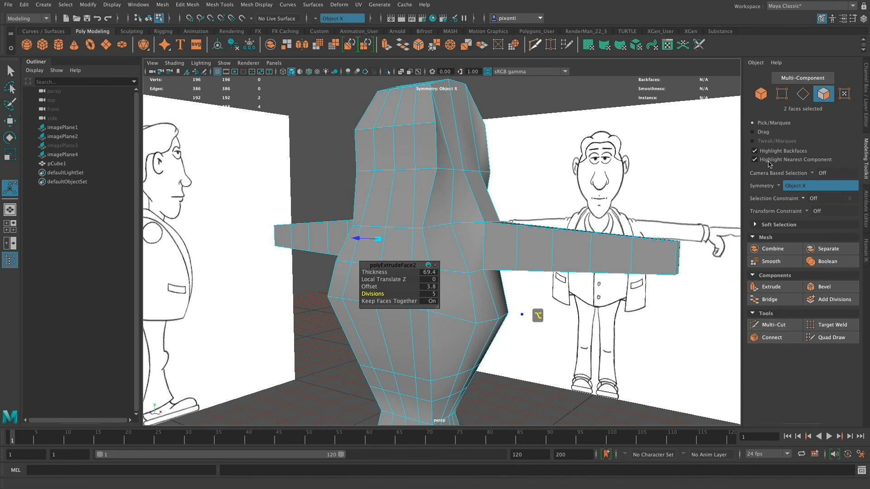
left_click(781, 94)
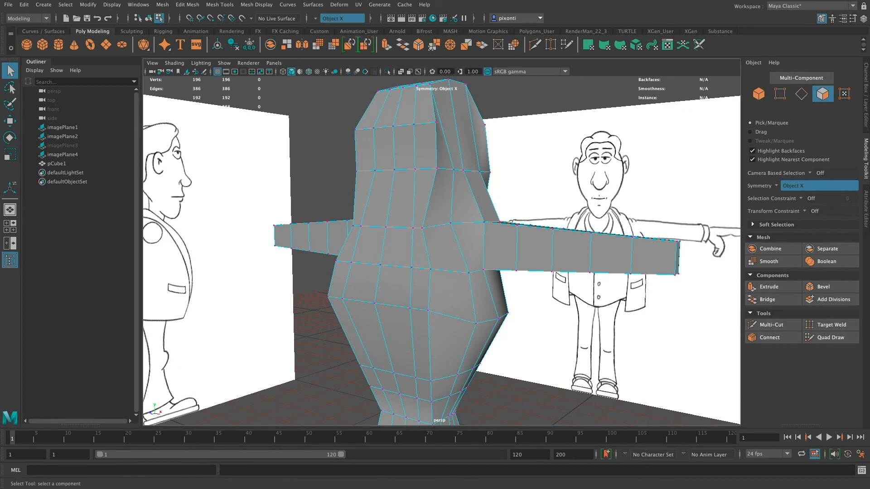
- Start saving the scene under a new name and set the current project to the Modeling_Demo folder
left_click(8, 5)
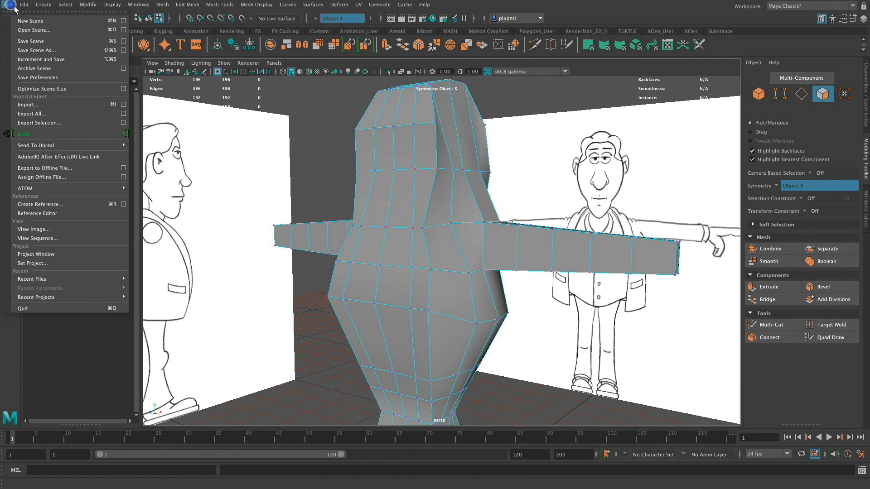
left_click(57, 50)
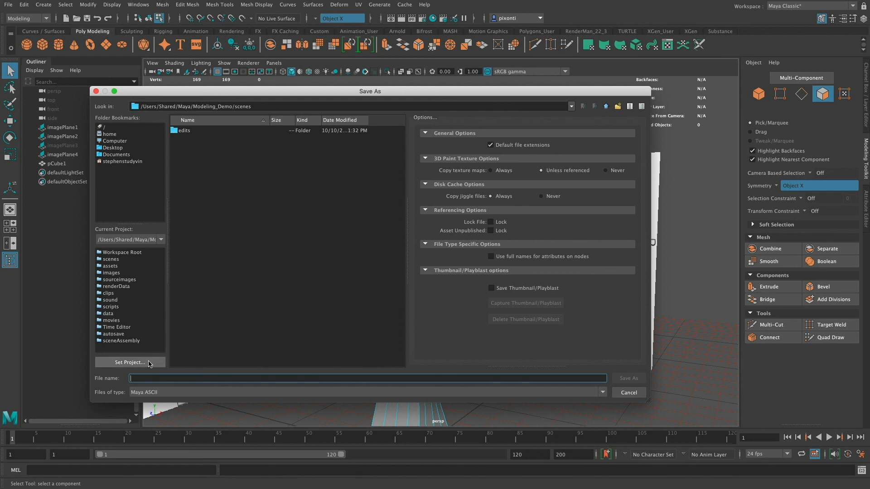
left_click(146, 363)
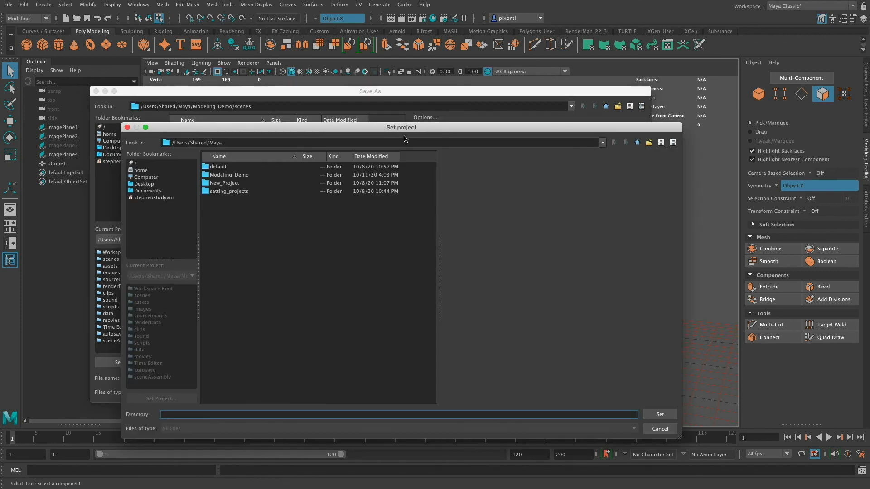
left_click(245, 175)
left_click(660, 415)
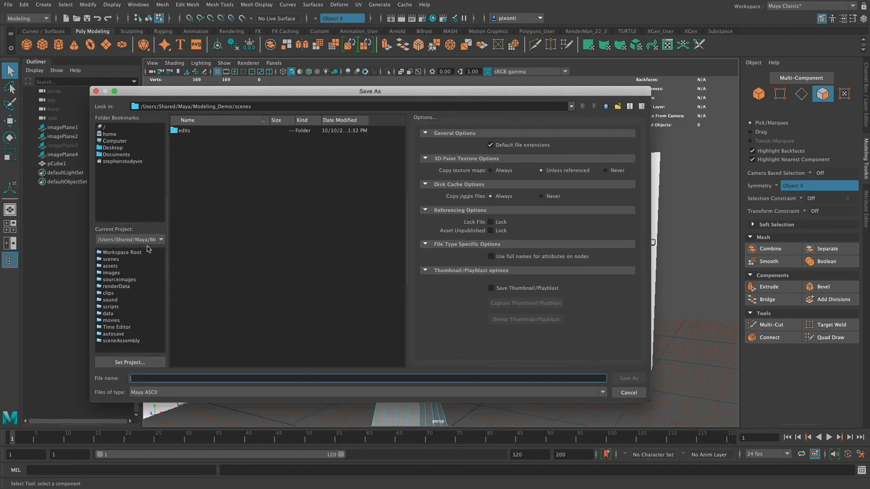
- Choose the project's scenes folder as the save location and name the file bob
left_click(113, 259)
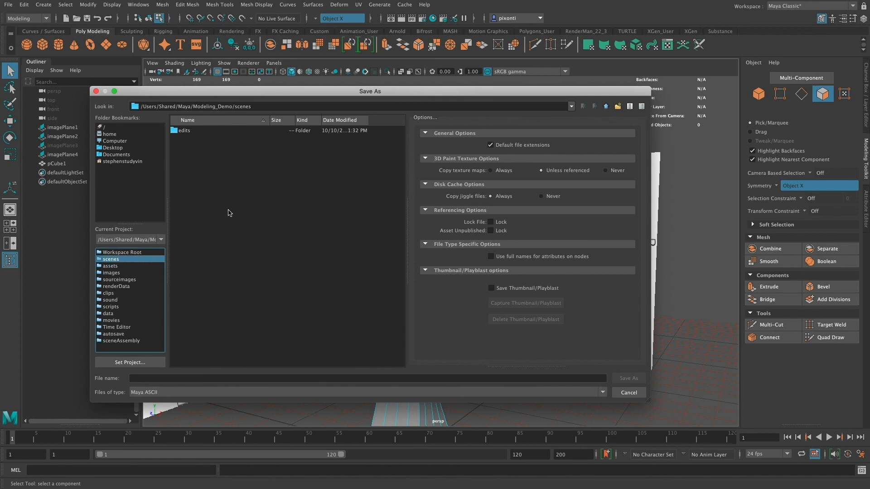
left_click(192, 378)
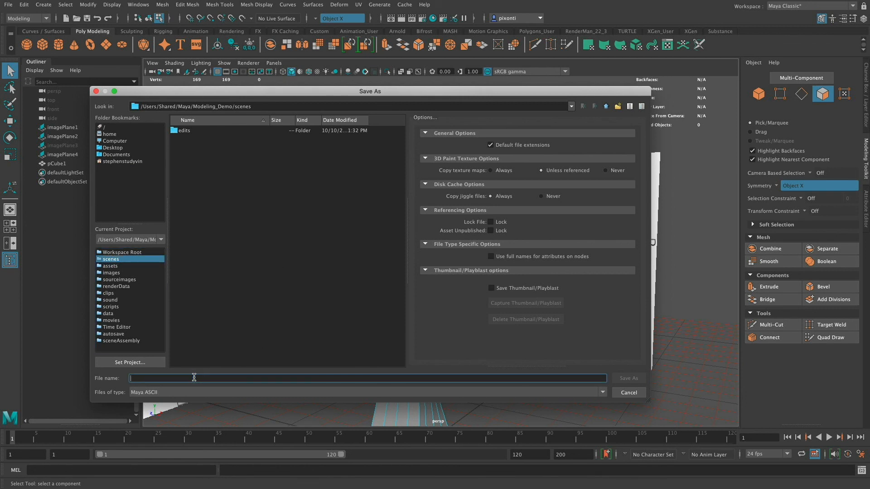
type("bob")
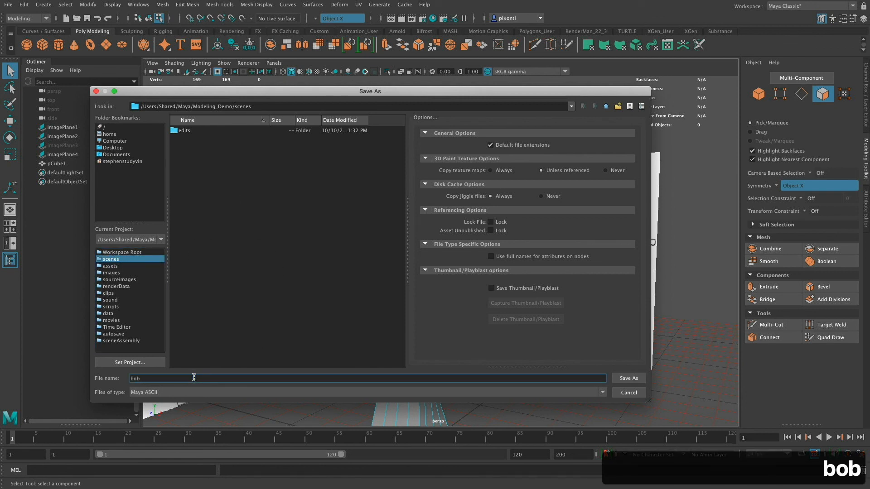
- Try Maya Binary as the scene's file type and switch back to Maya ASCII
left_click(172, 392)
left_click(170, 393)
left_click(169, 399)
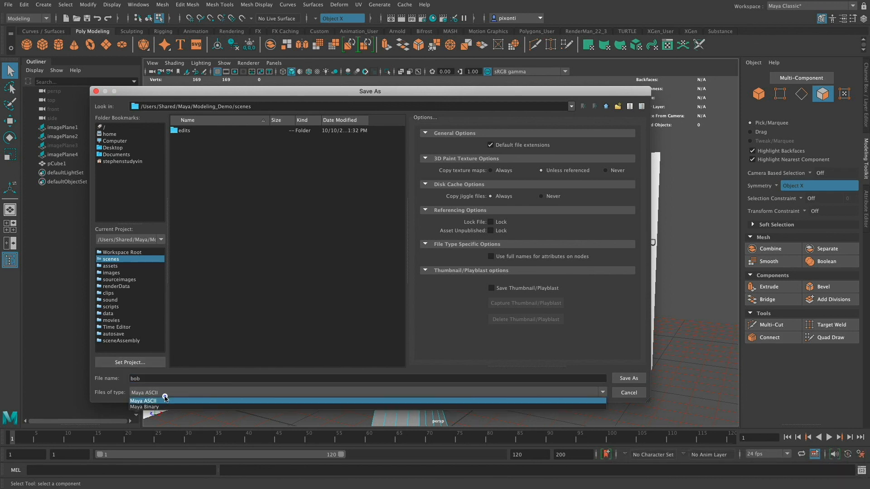
left_click(168, 406)
left_click(171, 393)
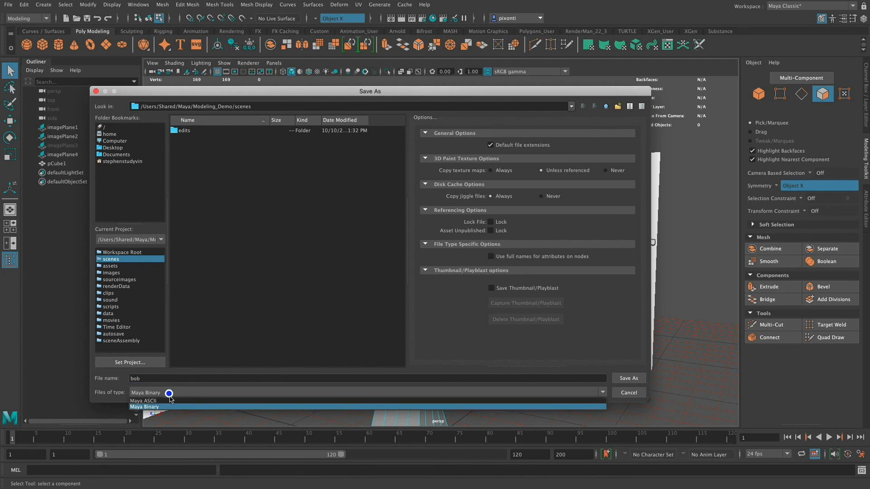
left_click(167, 401)
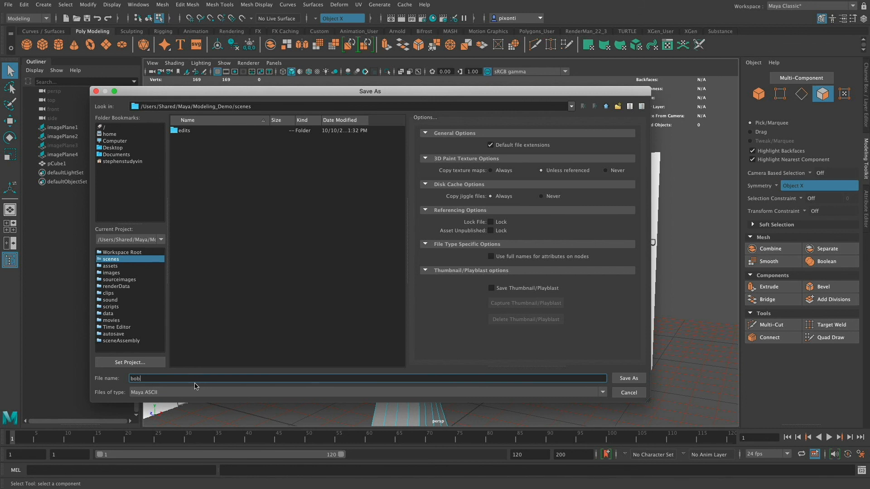
- Keep the Maya ASCII file type and save the scene as bob in the scenes folder
left_click(218, 390)
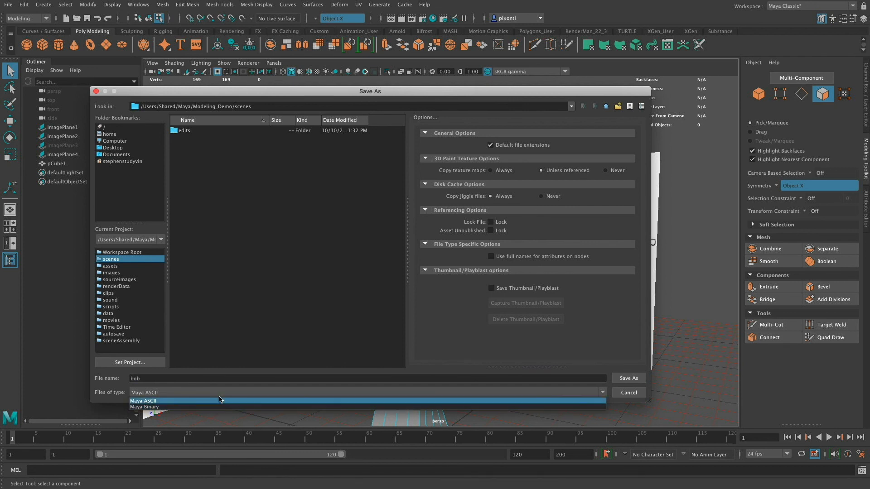
left_click(218, 401)
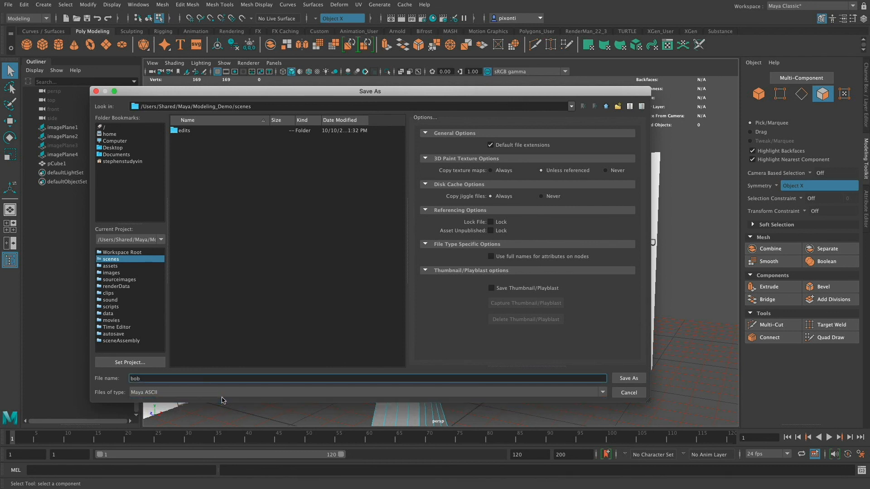
left_click(633, 379)
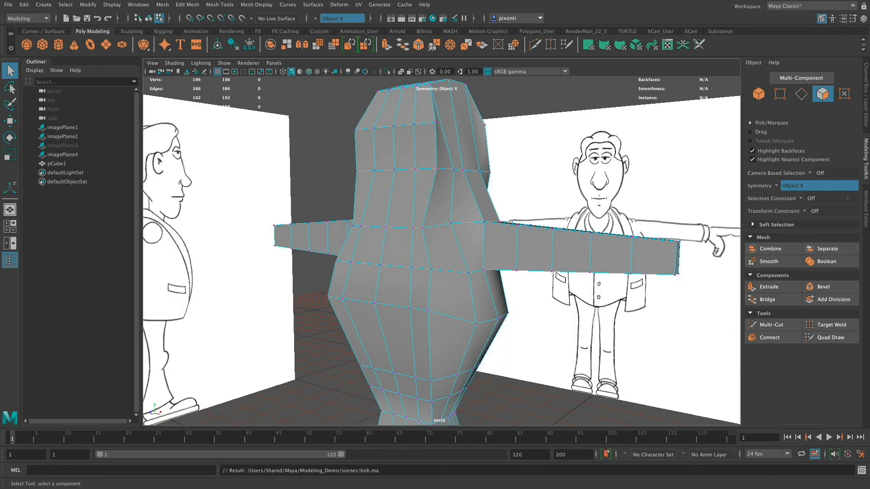
- Undo the last selection change on the body mesh to restore the extruded arm face selection
key("z")
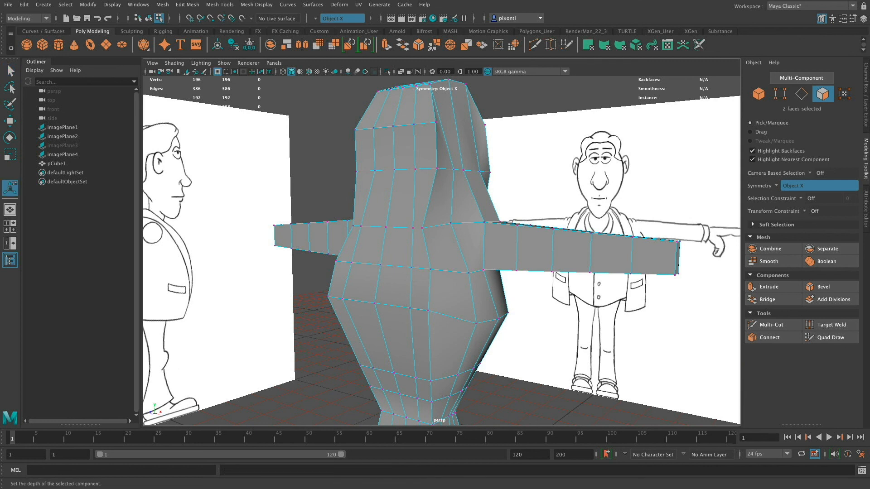